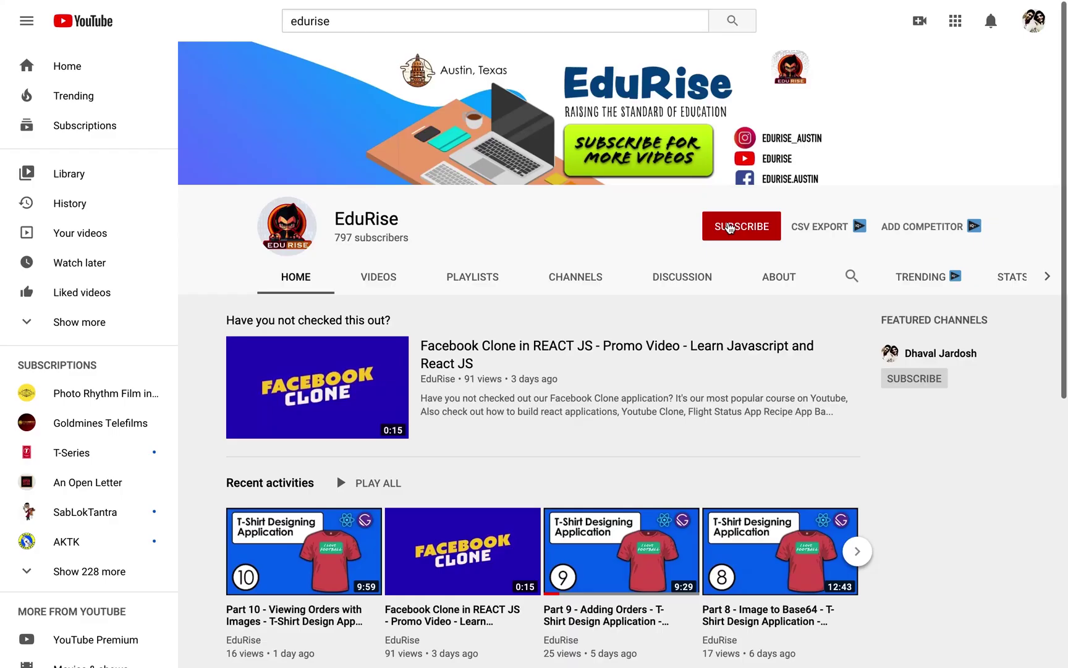
# Step: Subscribe to the EduRise channel and check its notification bell options
pyautogui.click(730, 227)
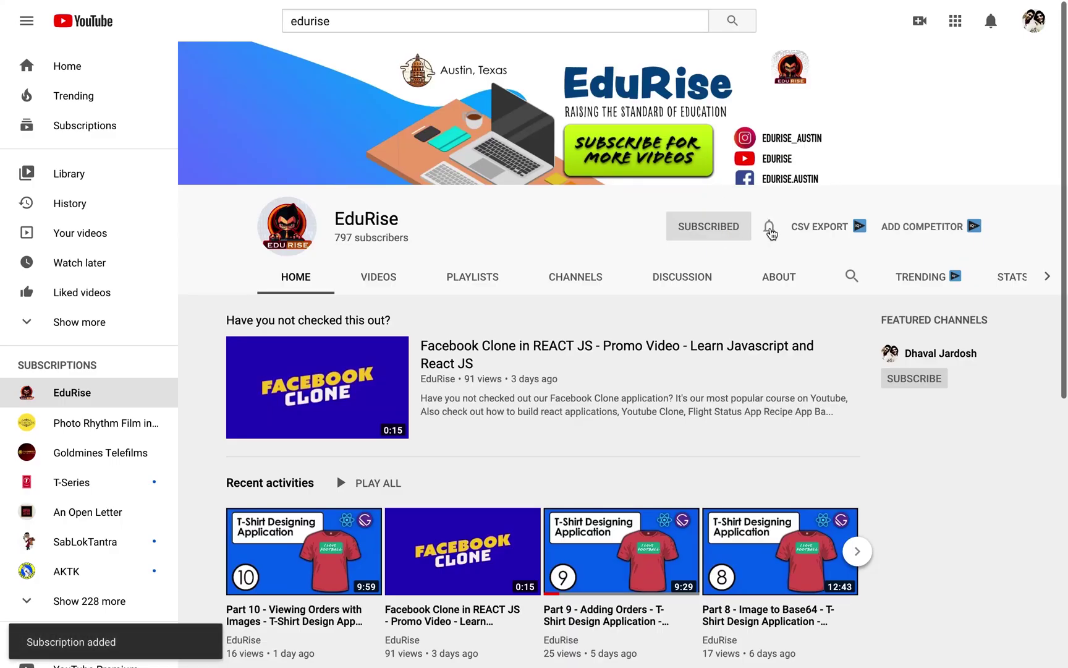
pyautogui.click(768, 226)
pyautogui.click(802, 260)
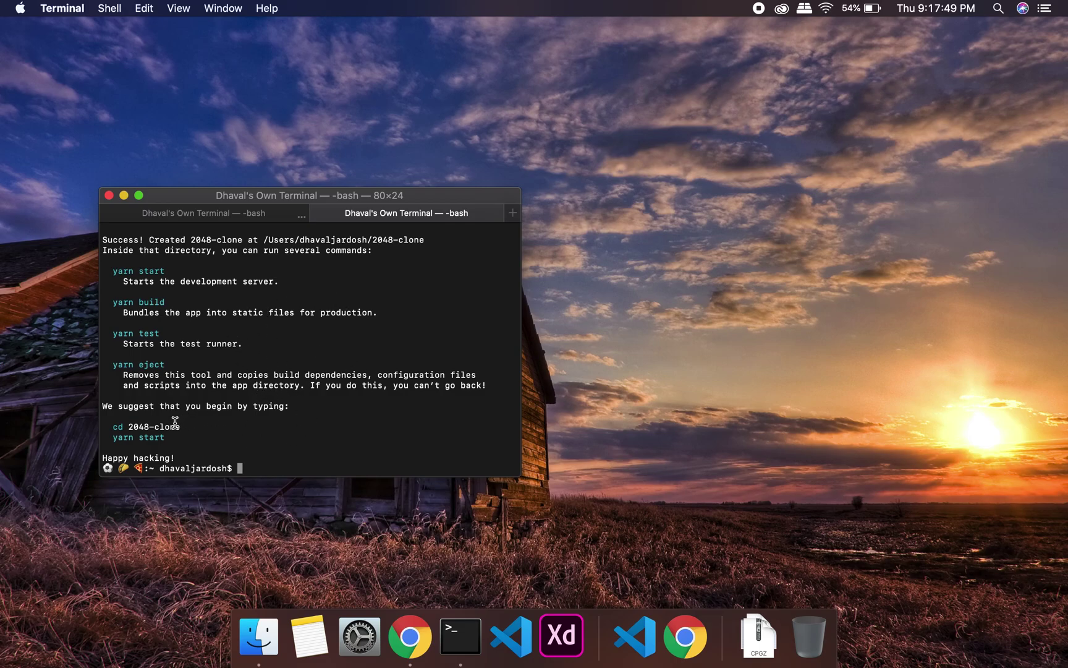
# Step: Select the 2048-clone folder name shown in the terminal output
pyautogui.moveTo(181, 426); pyautogui.dragTo(113, 426)
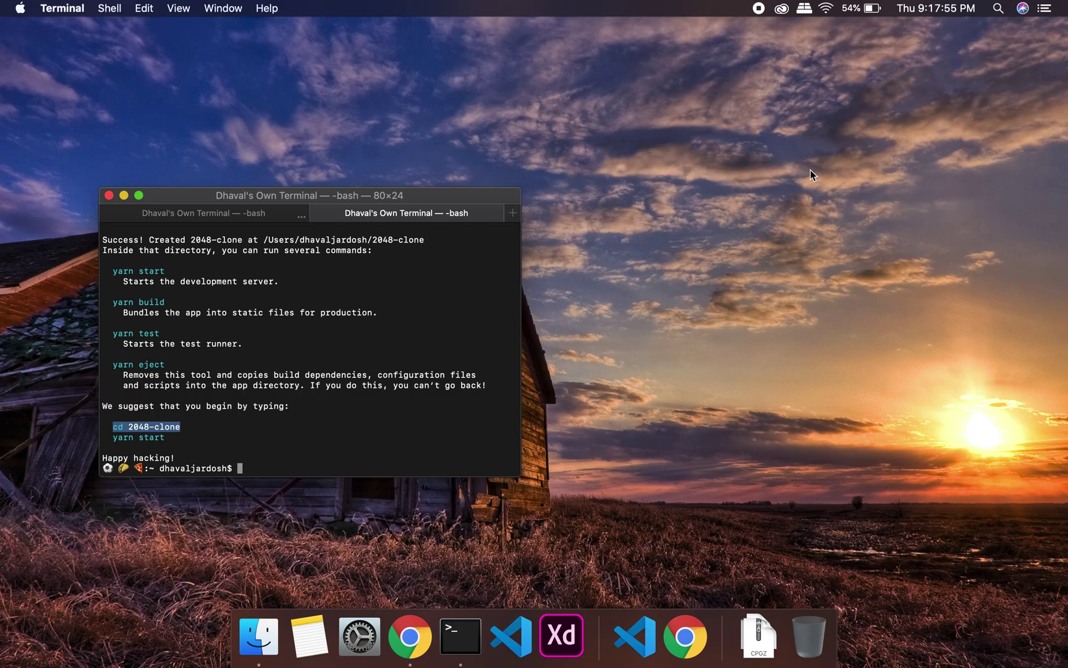
pyautogui.click(200, 426)
pyautogui.moveTo(182, 427); pyautogui.dragTo(129, 427)
pyautogui.doubleClick(173, 428)
pyautogui.click(287, 467)
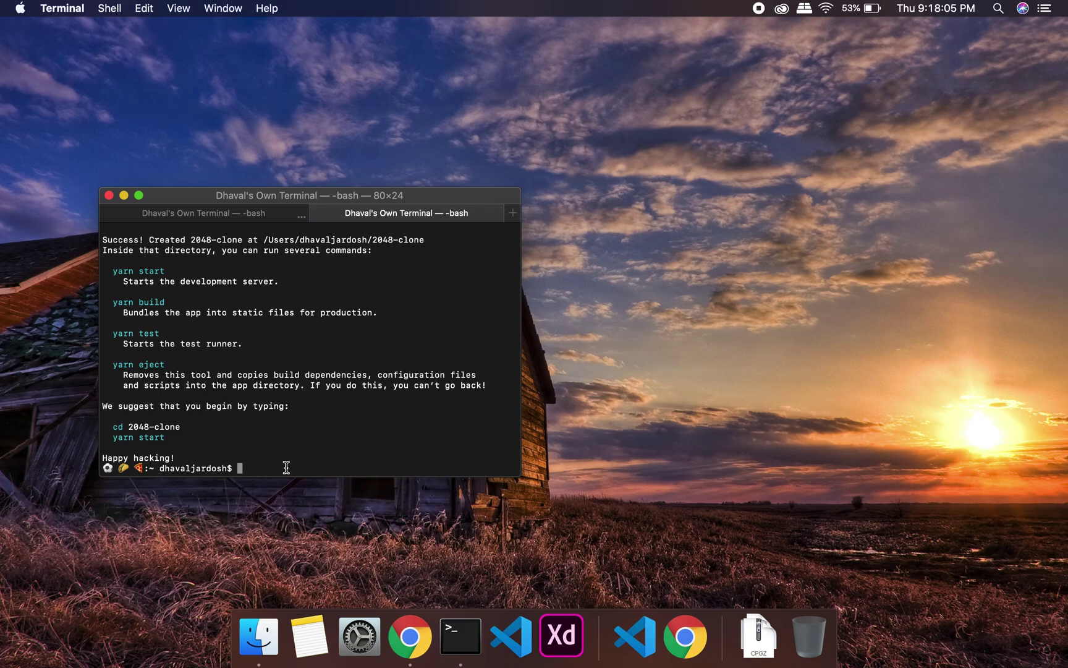
pyautogui.write('cd')
pyautogui.write('c')
pyautogui.write('8')
# Step: Enter the 2048-clone folder with cd and run yarn start
pyautogui.press('Tab')
pyautogui.press('Return')
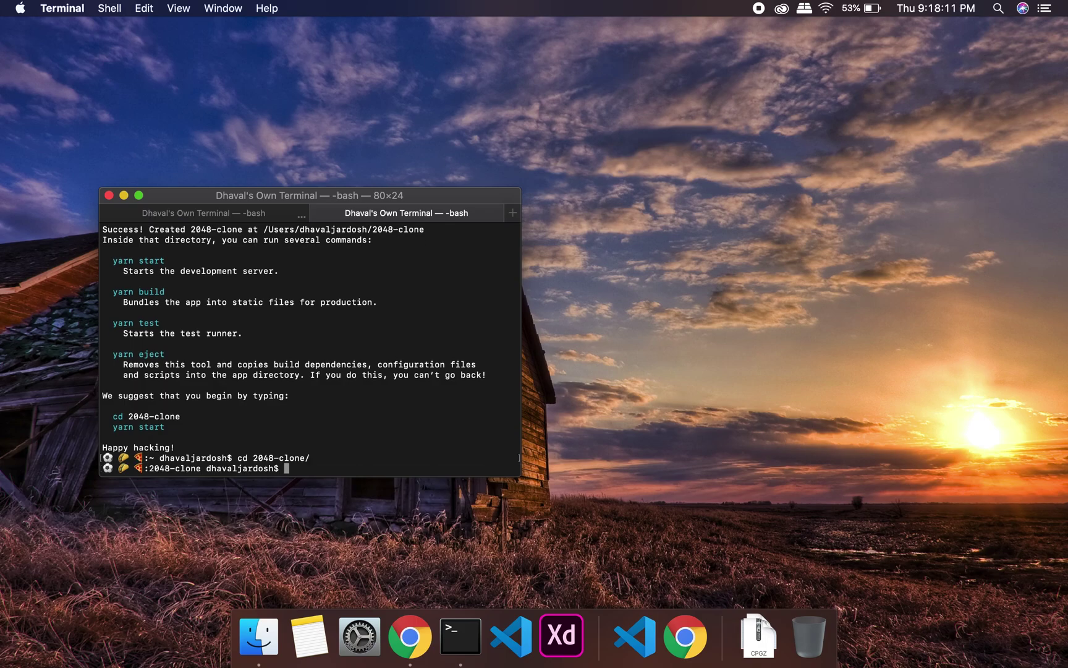
pyautogui.write('yarn start')
pyautogui.press('Return')
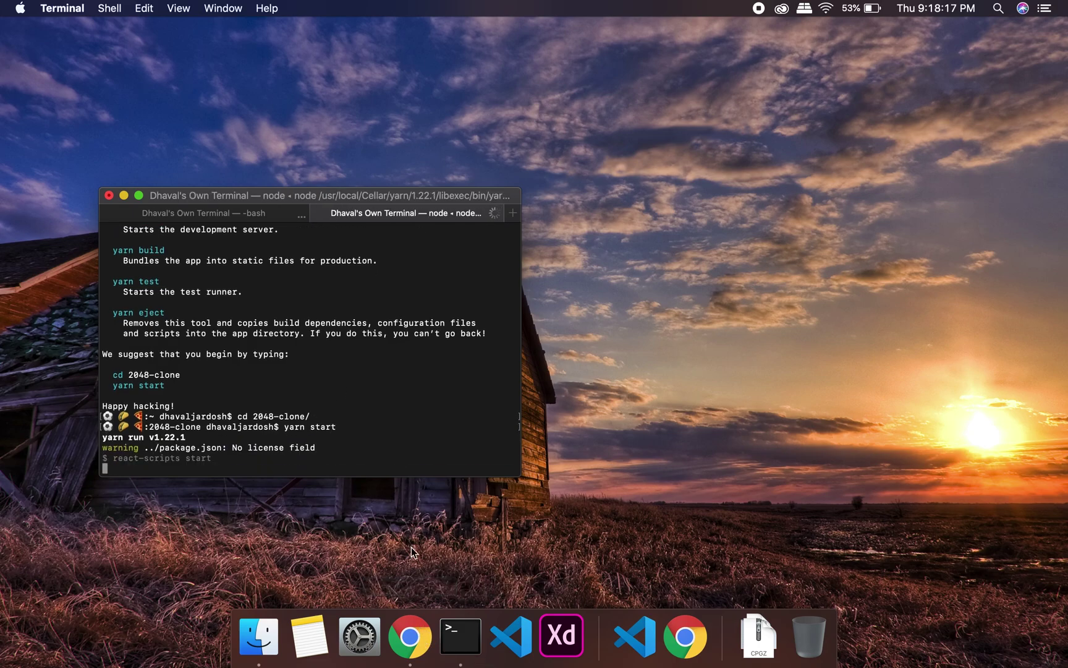
# Step: Search Google for 'clonedeep lodash' in a new Chrome tab
pyautogui.click(415, 655)
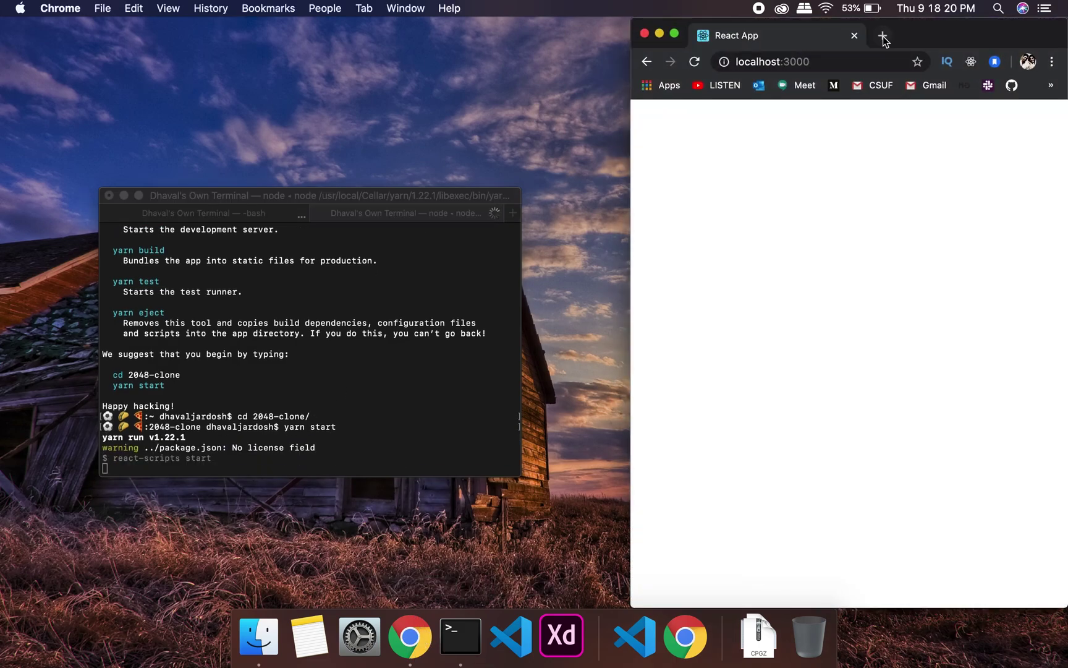
pyautogui.click(884, 39)
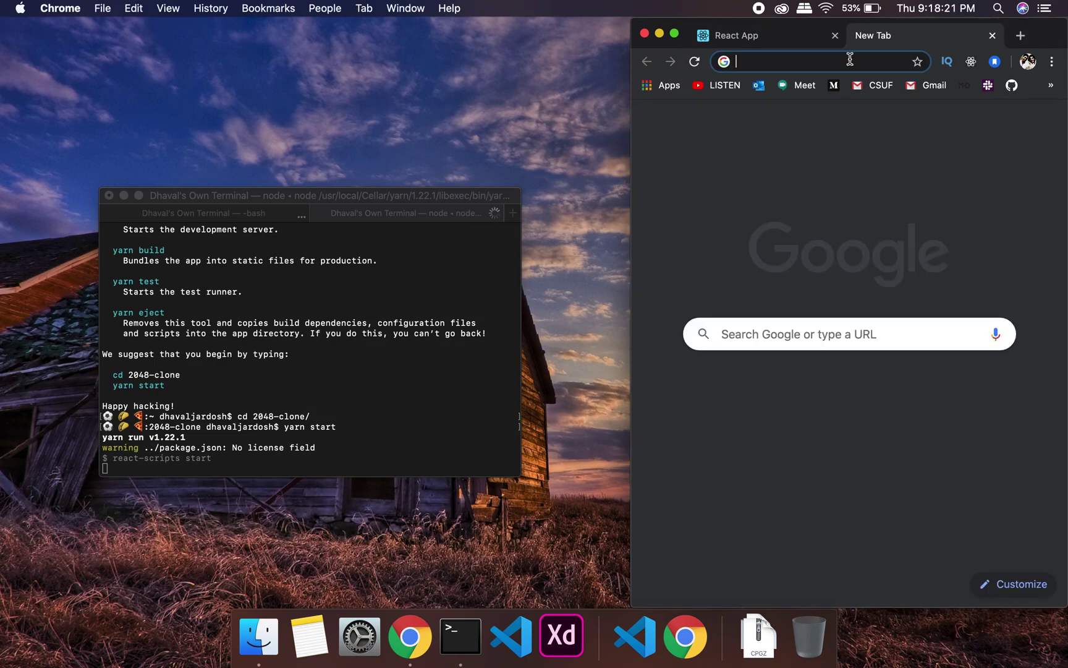
pyautogui.write('lops')
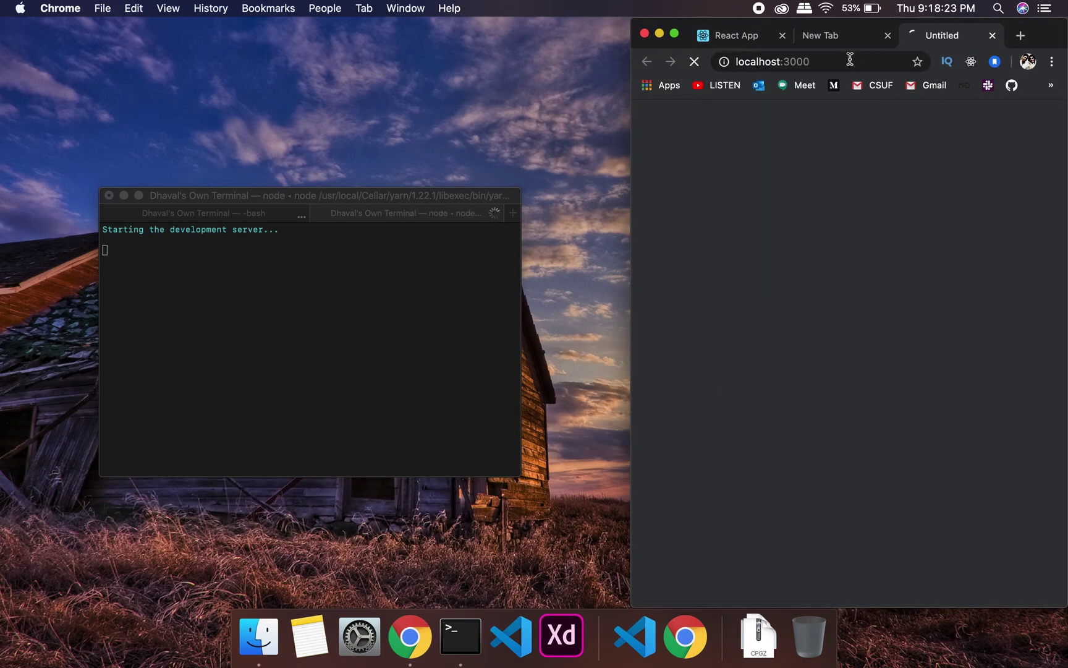
pyautogui.click(827, 39)
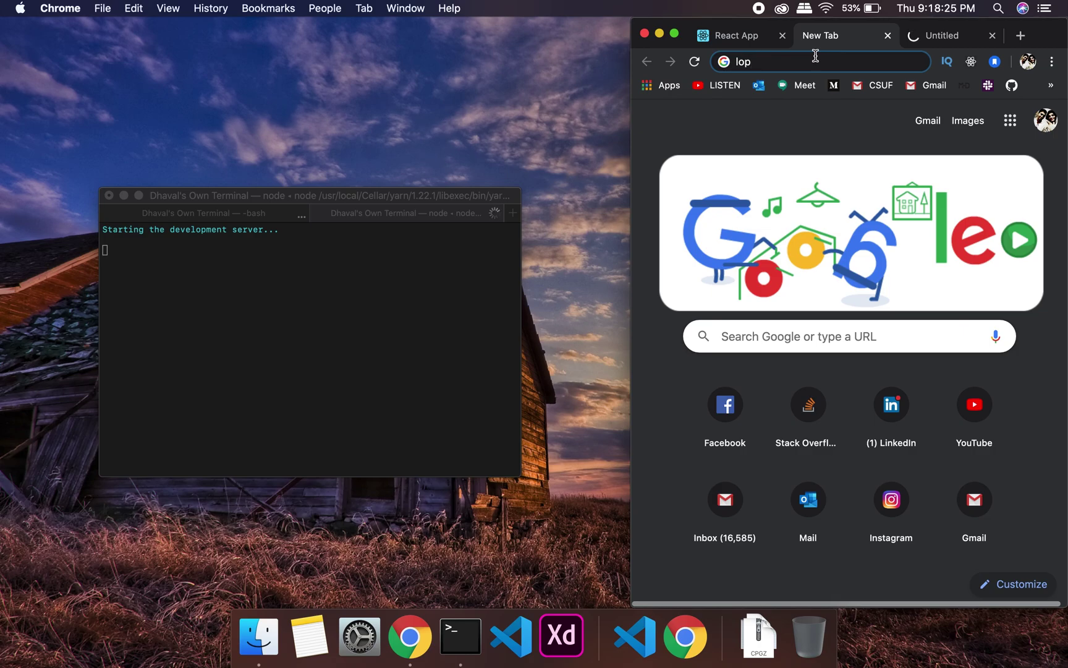
pyautogui.press('super+a')
pyautogui.click(771, 59)
pyautogui.press('BackSpace')
pyautogui.press('BackSpace')
pyautogui.press('BackSpace')
pyautogui.write('co')
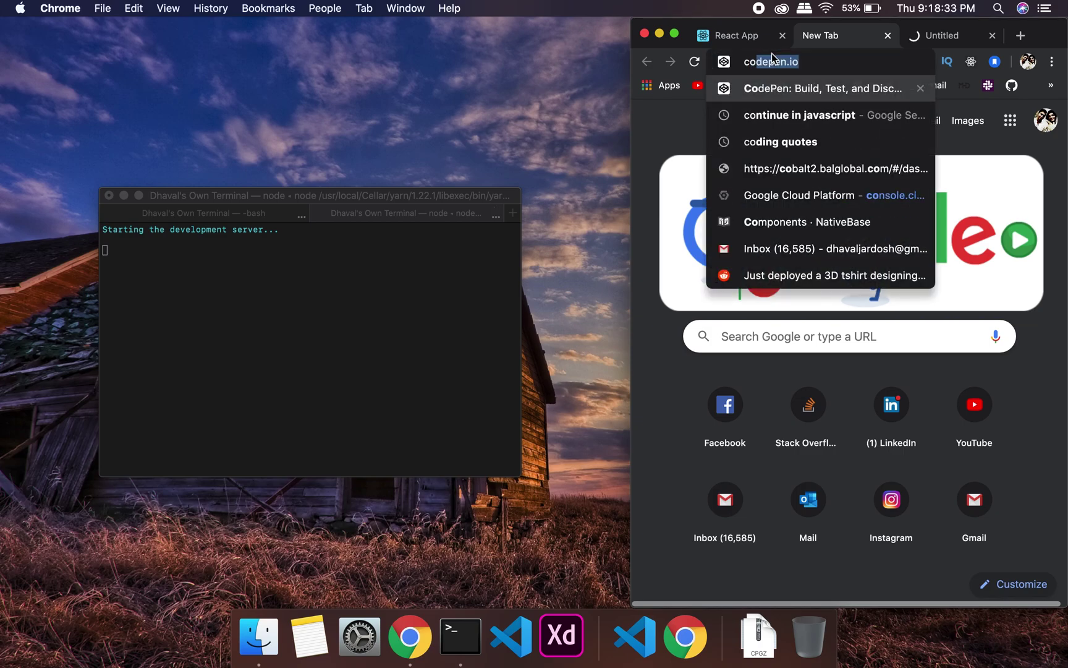
pyautogui.write('lonedee')
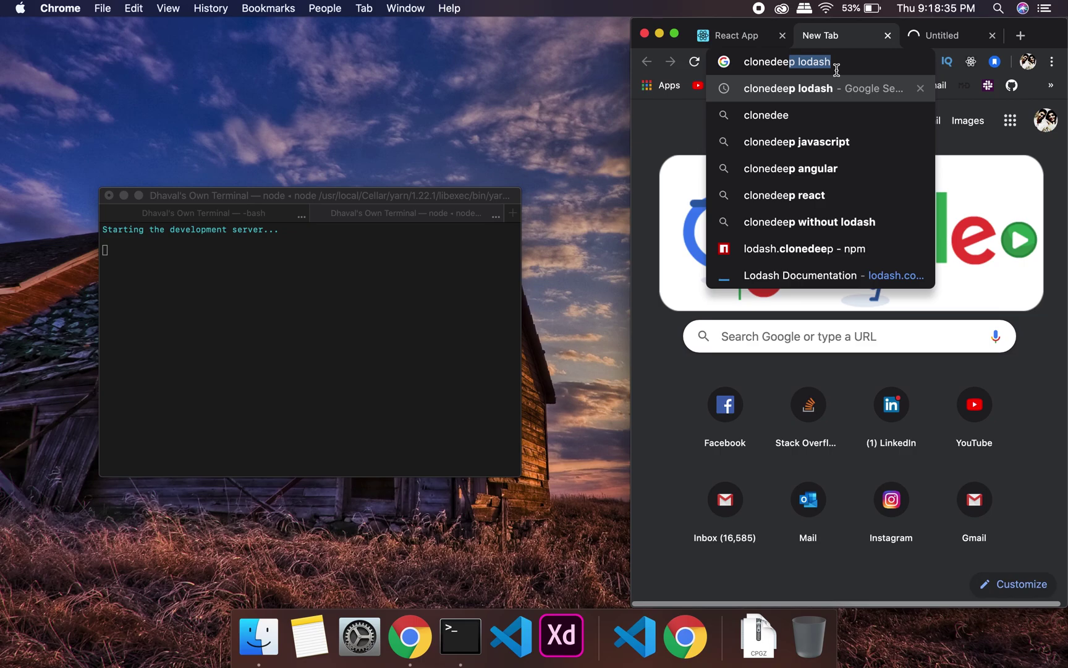
pyautogui.press('Return')
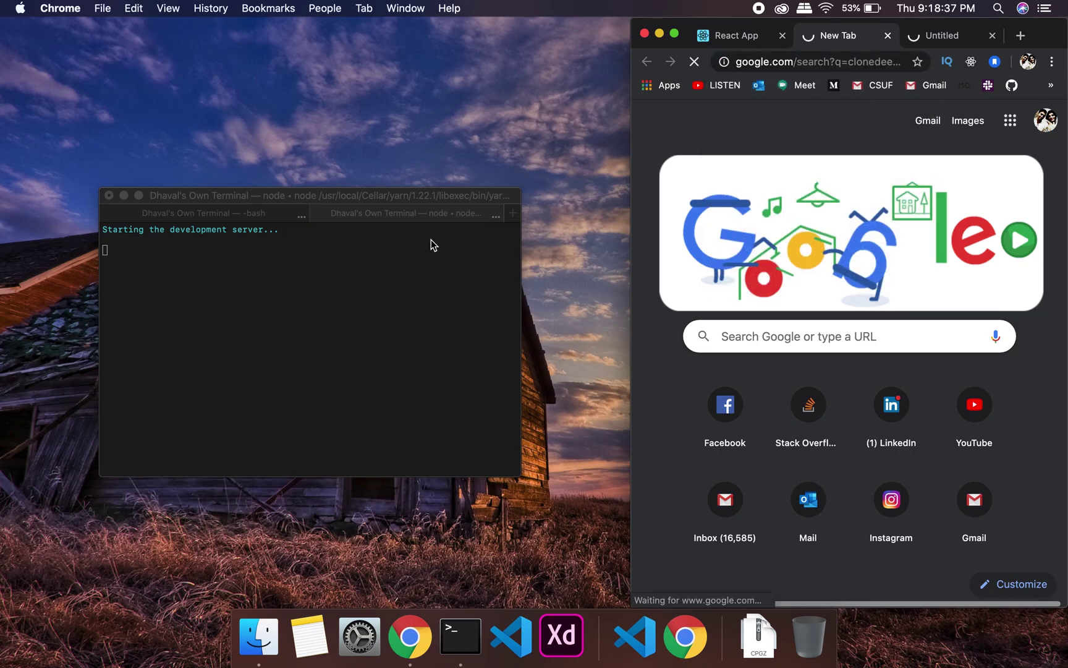
# Step: Clear the first bash terminal tab with the clear command
pyautogui.click(366, 209)
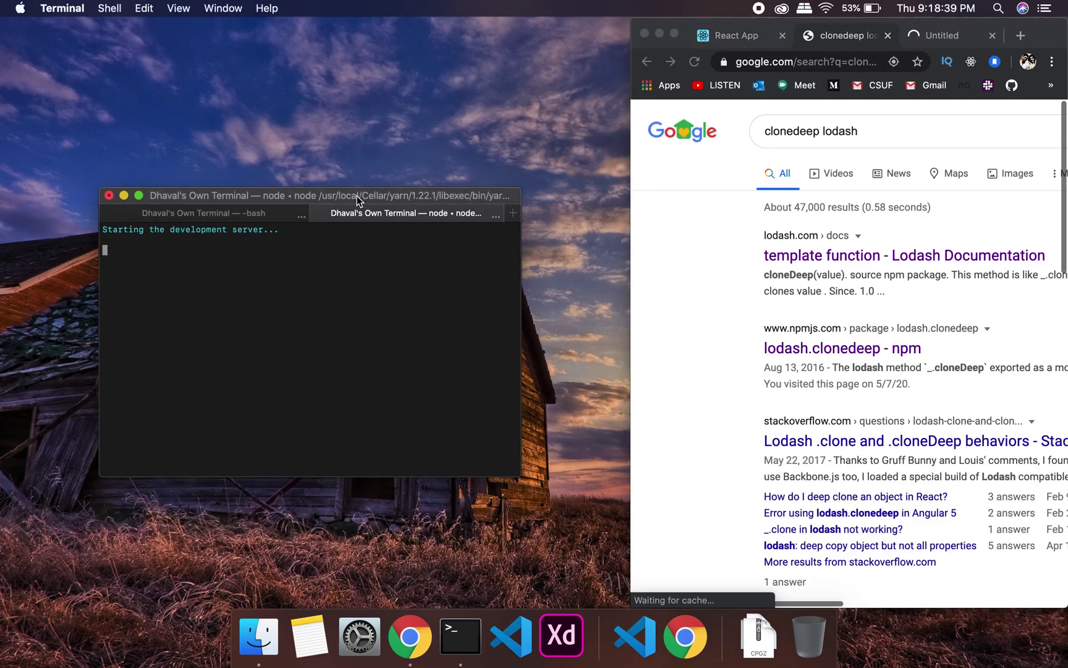
pyautogui.click(204, 212)
pyautogui.write('clear')
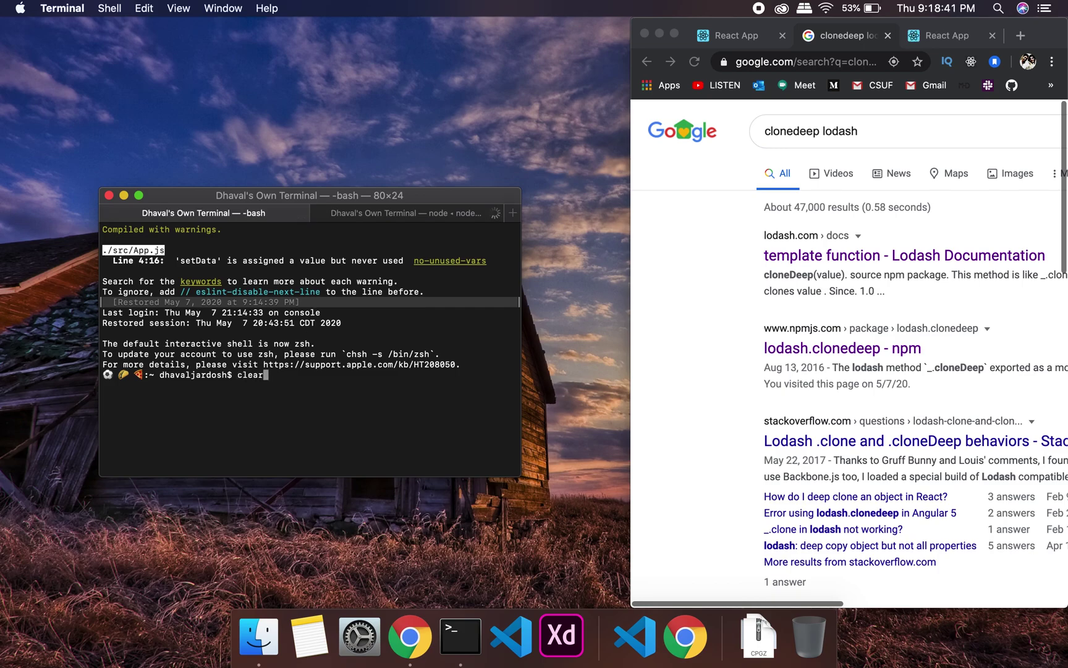
pyautogui.press('Return')
# Step: Open the lodash.clonedeep npm page from the search results
pyautogui.click(842, 348)
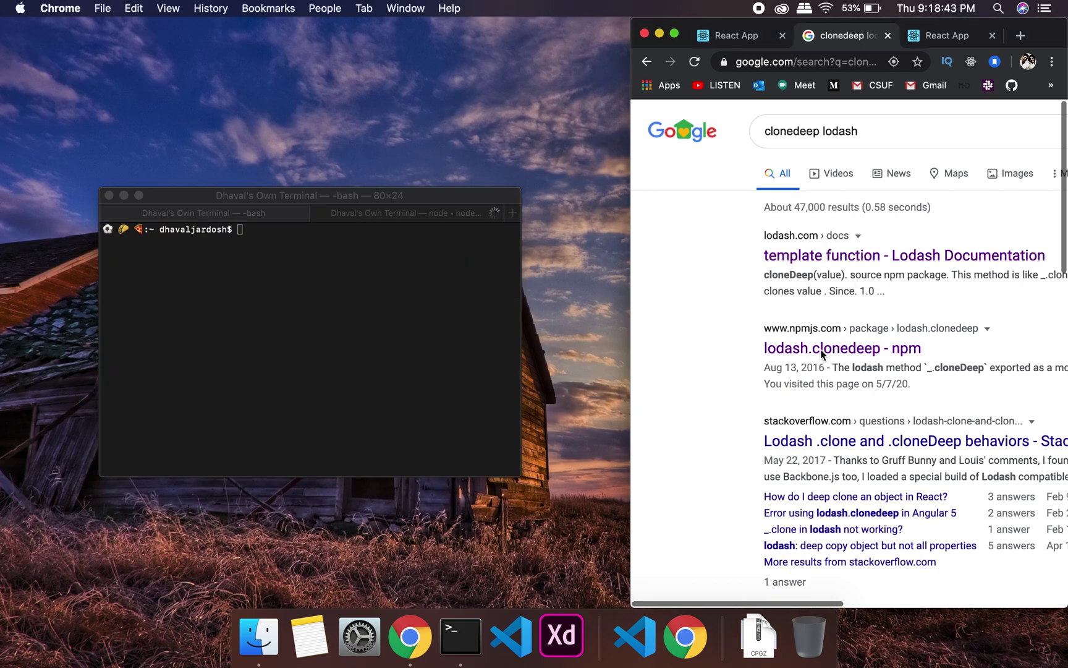
pyautogui.click(842, 349)
pyautogui.click(373, 312)
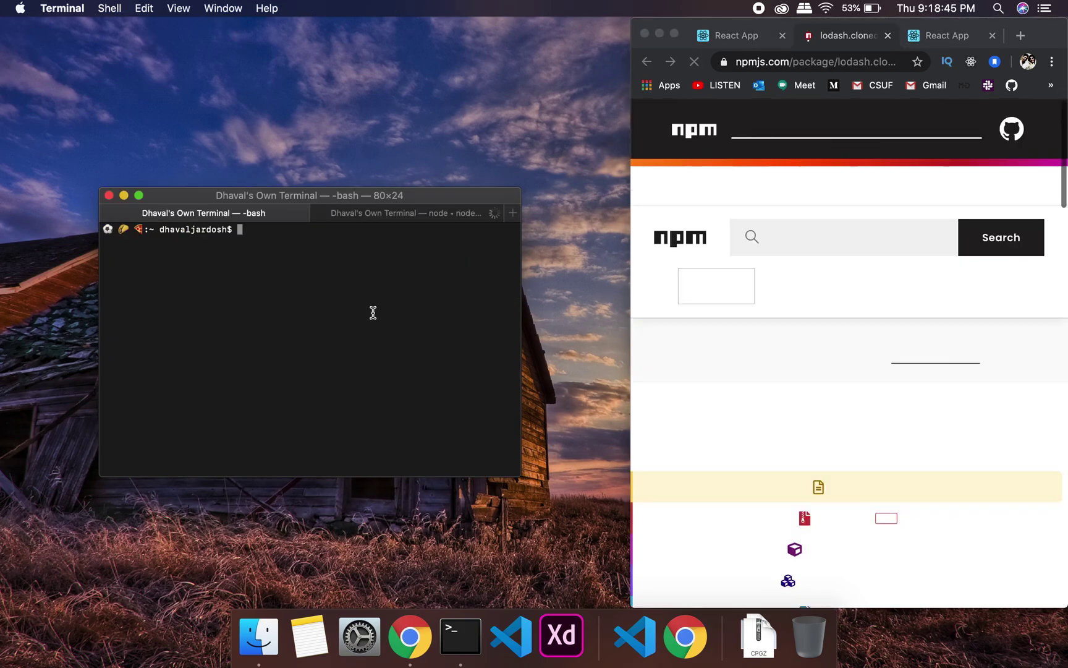
pyautogui.write('yarn ')
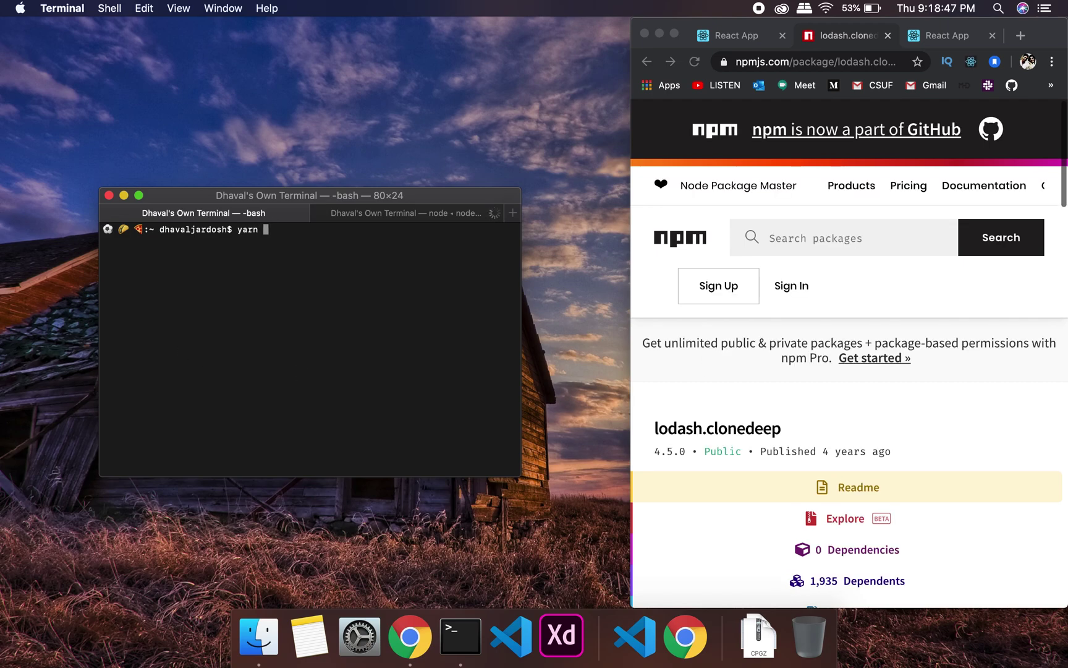
pyautogui.write('add clone')
pyautogui.scroll(-5, 914, 464)
pyautogui.scroll(-5, 915, 464)
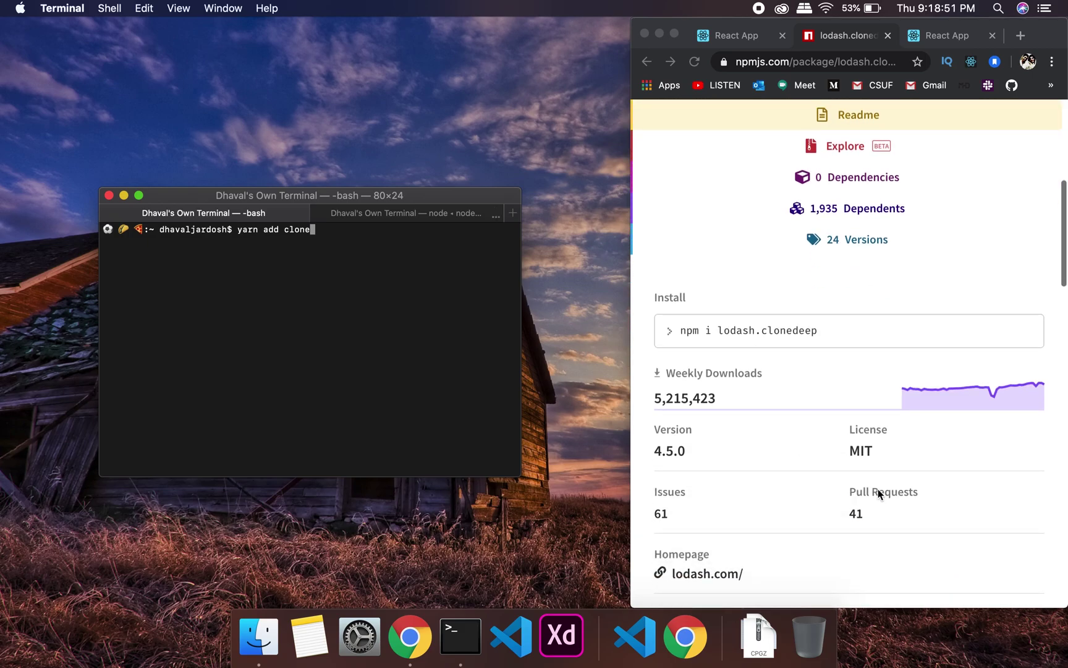
# Step: Copy the install command and run yarn add lodash.clonedeep in Terminal
pyautogui.click(781, 330)
pyautogui.click(769, 327)
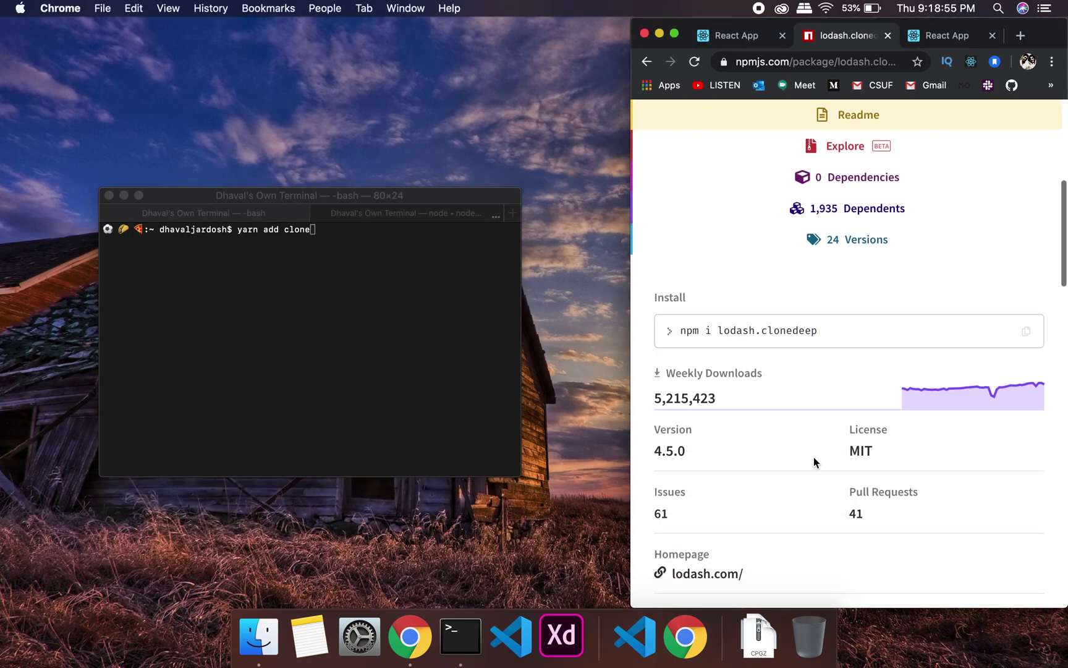
pyautogui.click(363, 337)
pyautogui.press('BackSpace')
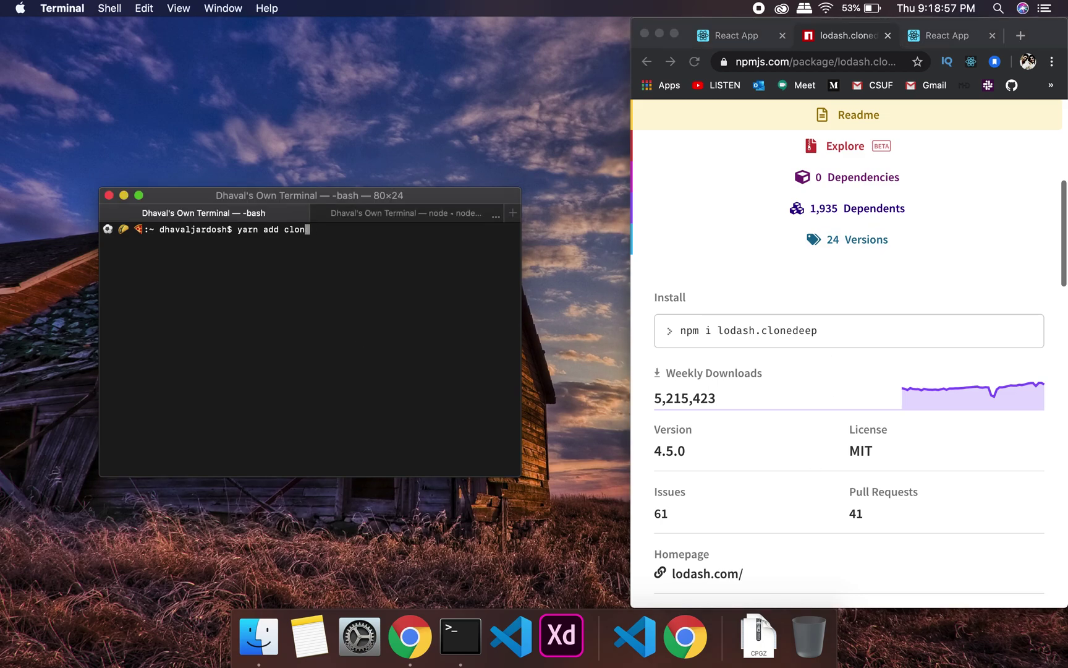
pyautogui.press('BackSpace')
pyautogui.press('BackSpace')
pyautogui.press('BackSpace')
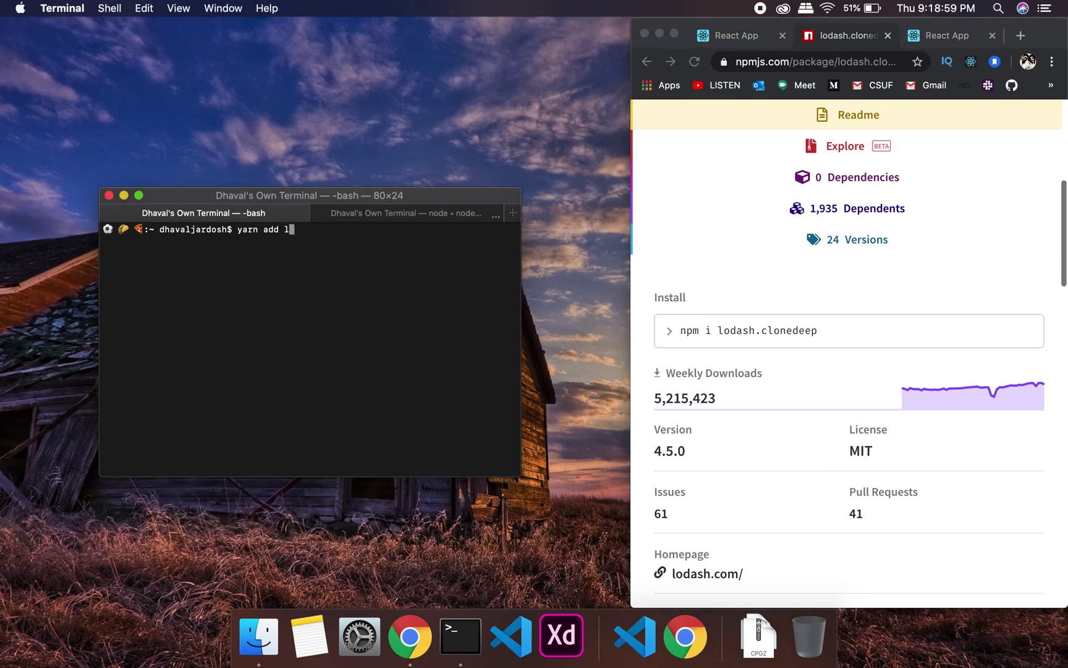
pyautogui.write('odash.cl')
pyautogui.write('onedeep')
pyautogui.press('Return')
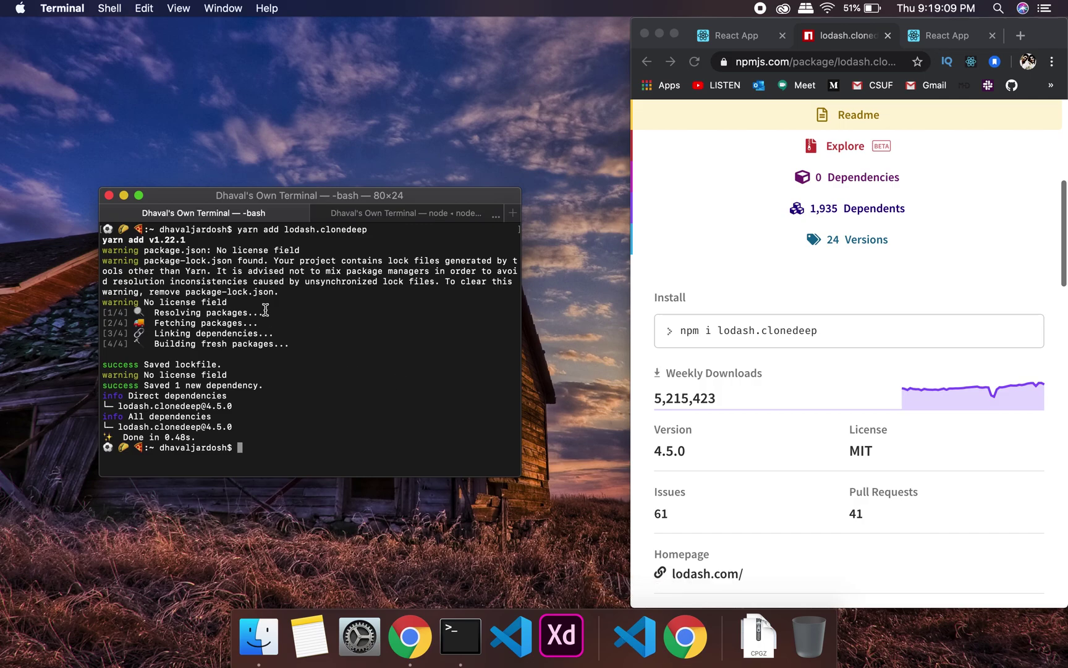
pyautogui.write('cd ')
pyautogui.write('Documents/')
pyautogui.write('2048-')
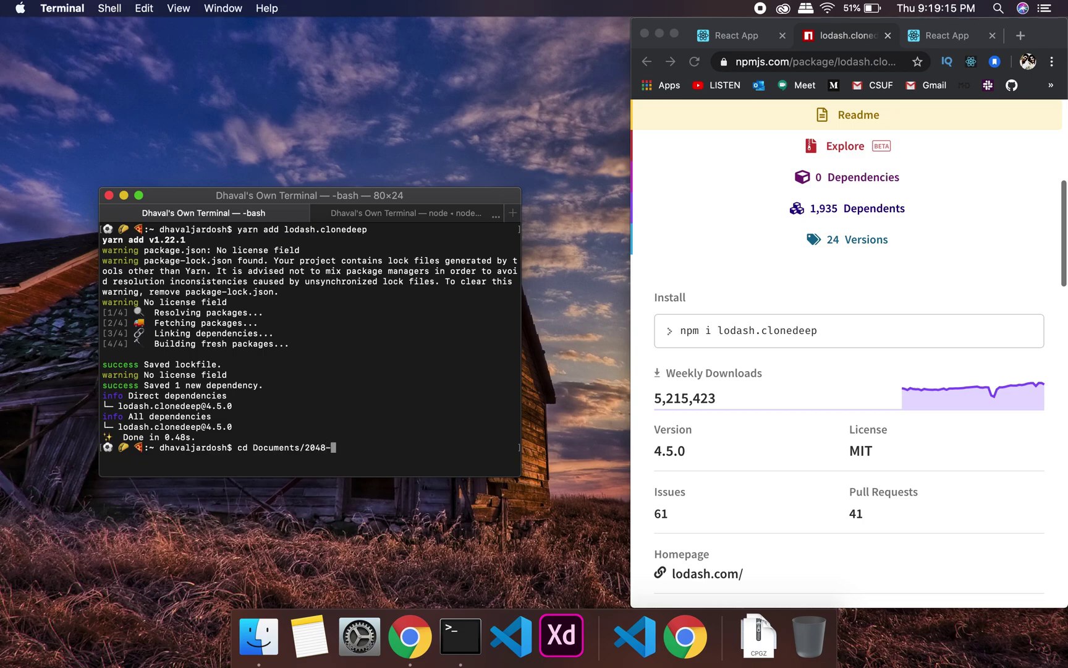
# Step: Correct a wrongly completed cd path back to a bare cd
pyautogui.press('Tab')
pyautogui.press('BackSpace')
pyautogui.press('BackSpace')
pyautogui.press('BackSpace')
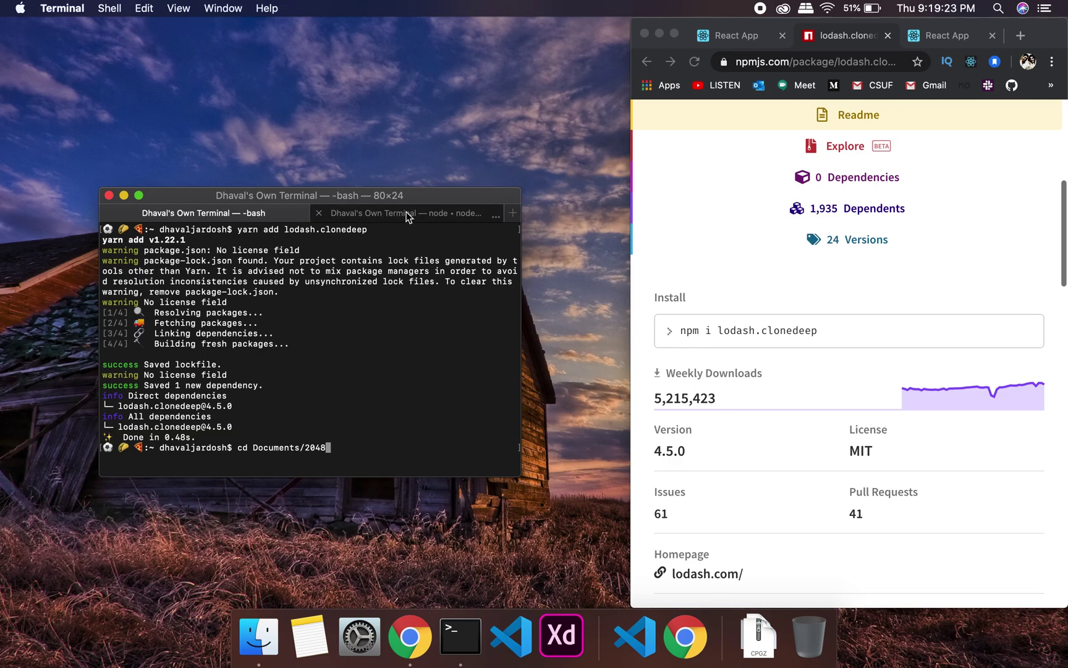
pyautogui.click(407, 212)
pyautogui.click(219, 213)
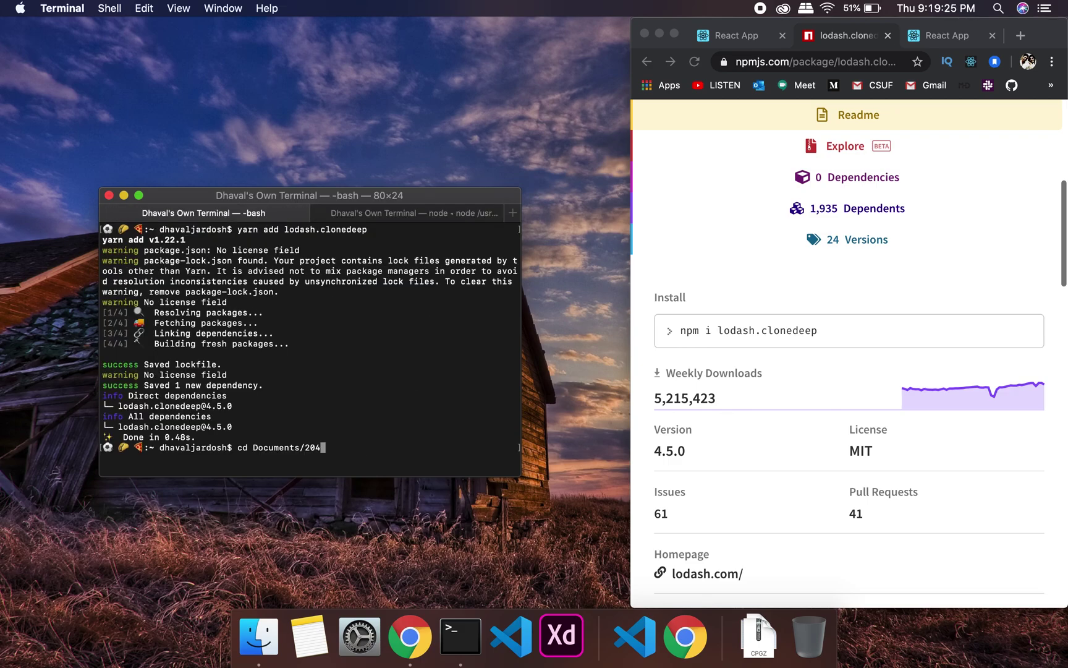
pyautogui.press('BackSpace')
pyautogui.press('BackSpace')
pyautogui.press('BackSpace')
pyautogui.write('2')
# Step: Enter 2048-clone, run yarn add lodash.clonedeep, and launch it with 'code .'
pyautogui.press('Tab')
pyautogui.press('Return')
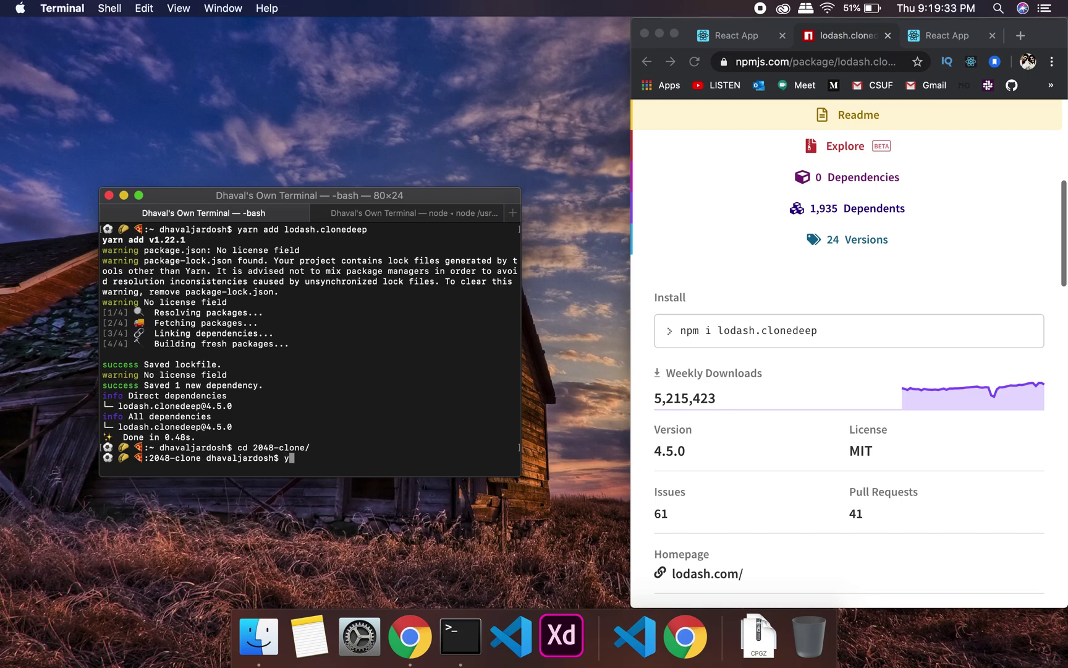
pyautogui.write('arn add loda')
pyautogui.write('sh.clon')
pyautogui.write('edeep')
pyautogui.press('Return')
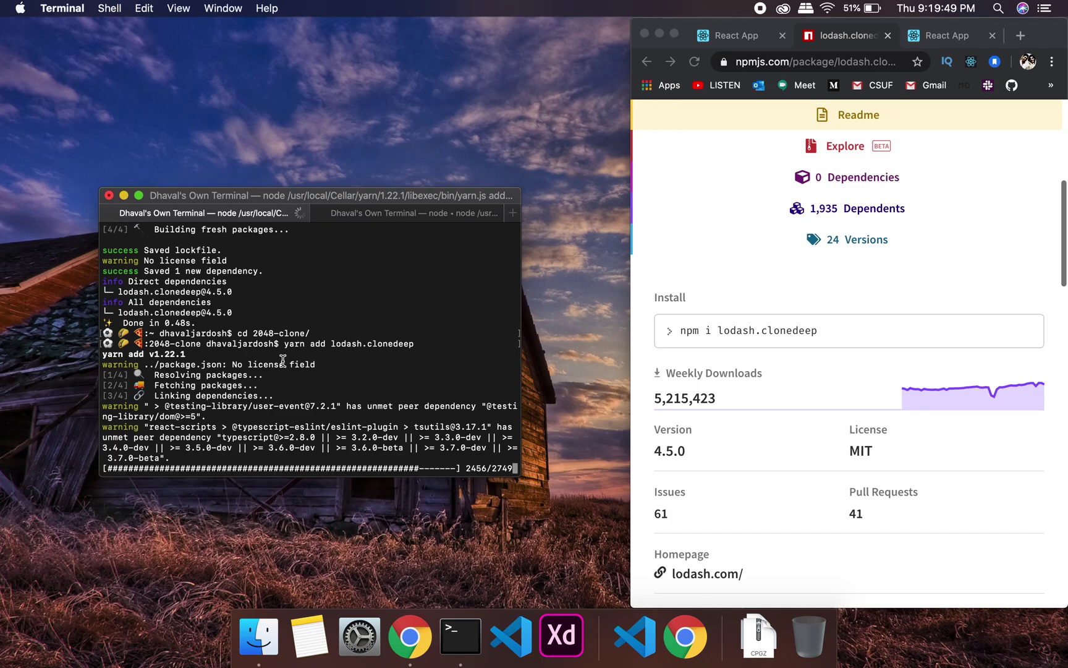
pyautogui.write('code ')
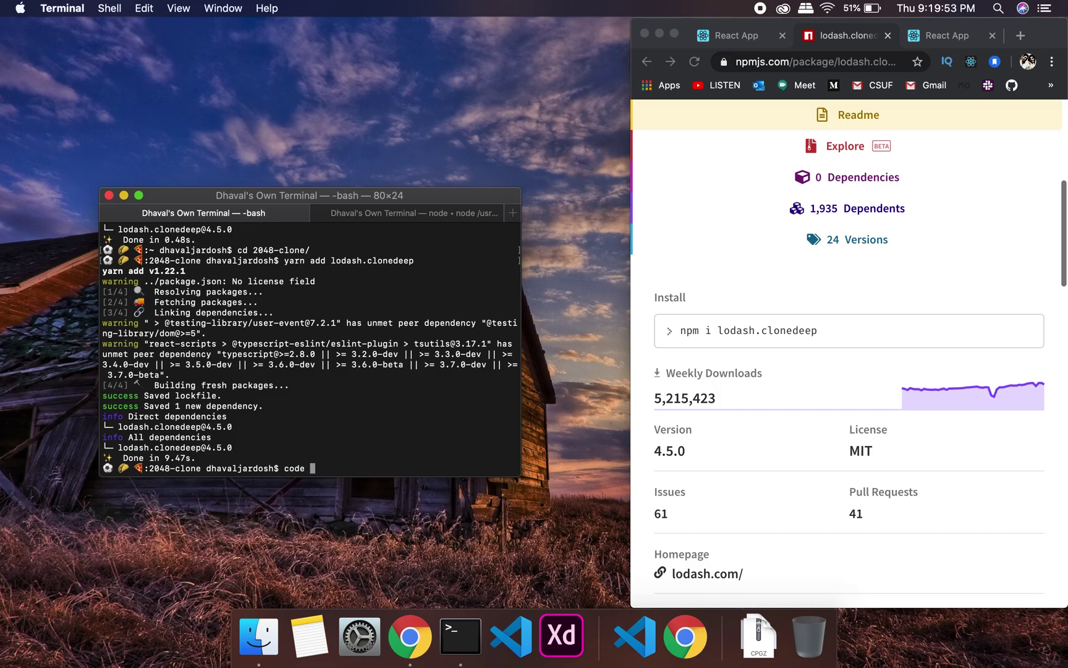
pyautogui.write('.')
pyautogui.press('Return')
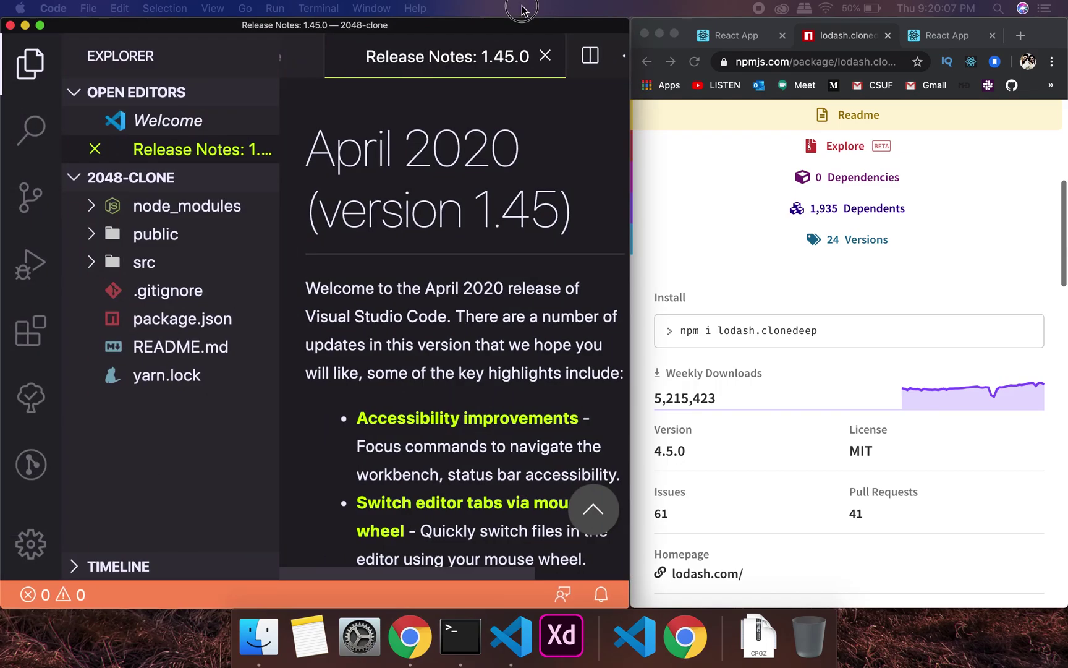
# Step: Close the Release Notes and Welcome tabs and open src/App.js from Explorer
pyautogui.moveTo(522, 10); pyautogui.dragTo(524, 11)
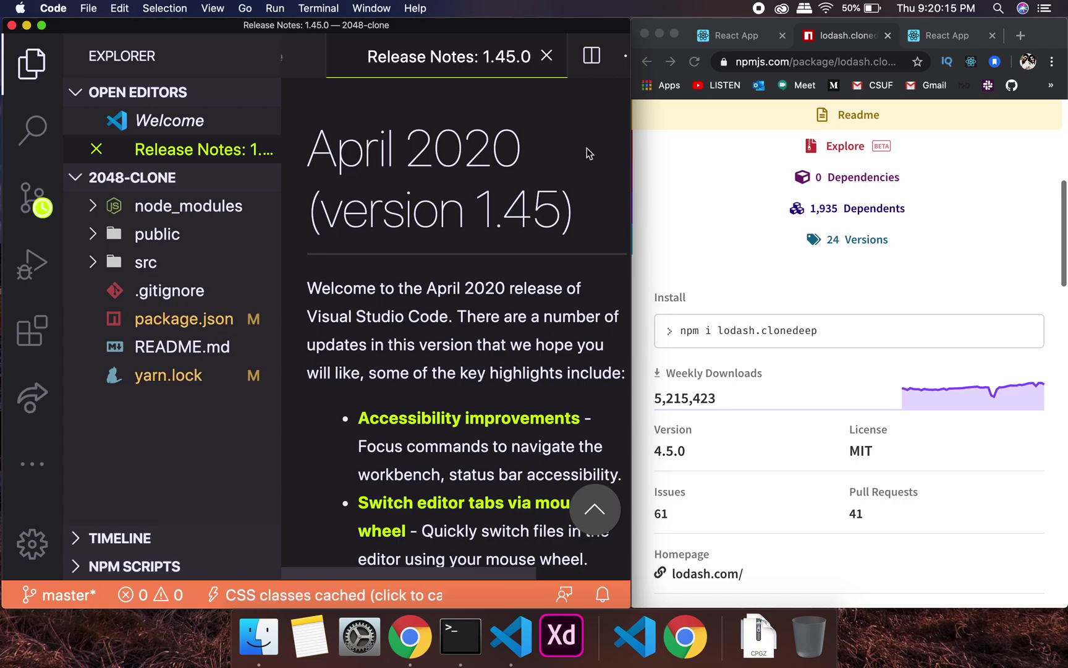
pyautogui.click(228, 472)
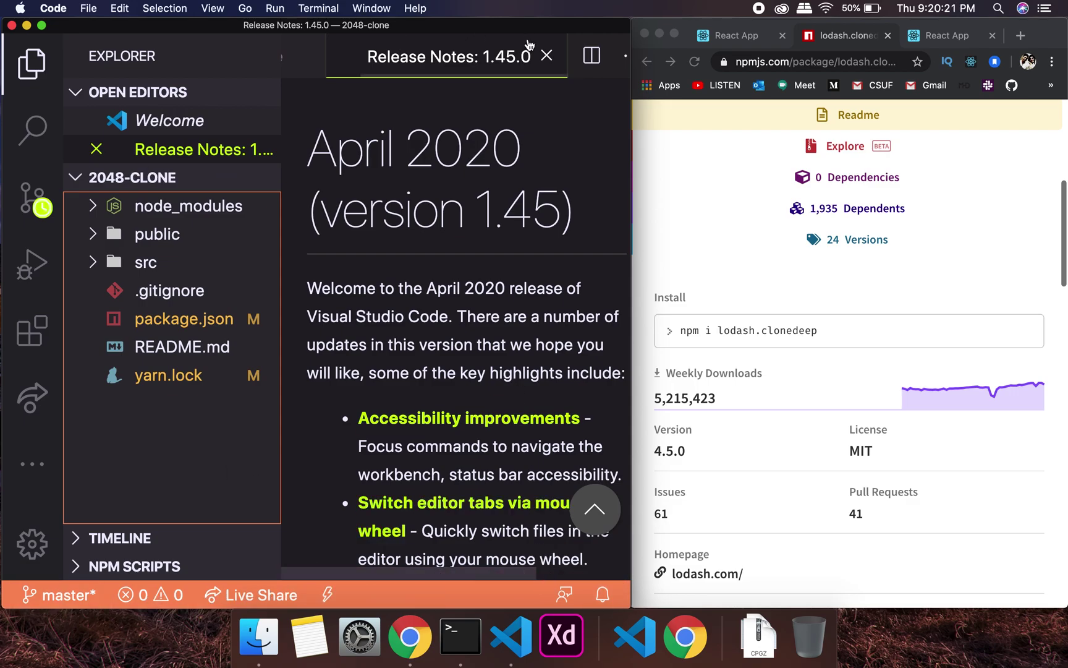
pyautogui.click(548, 55)
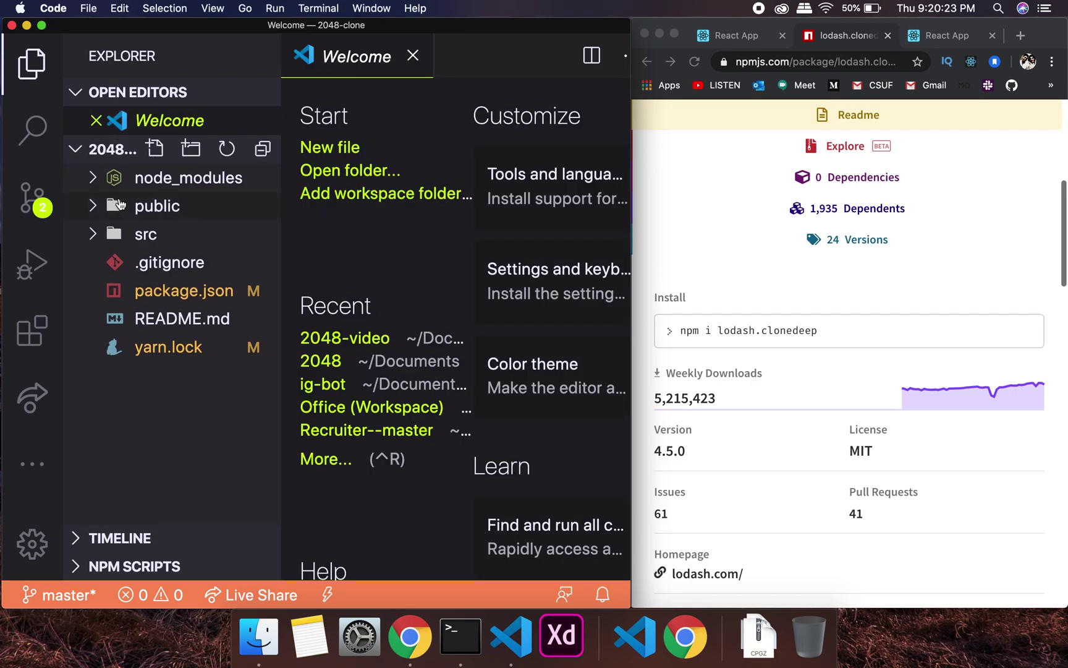
pyautogui.click(109, 262)
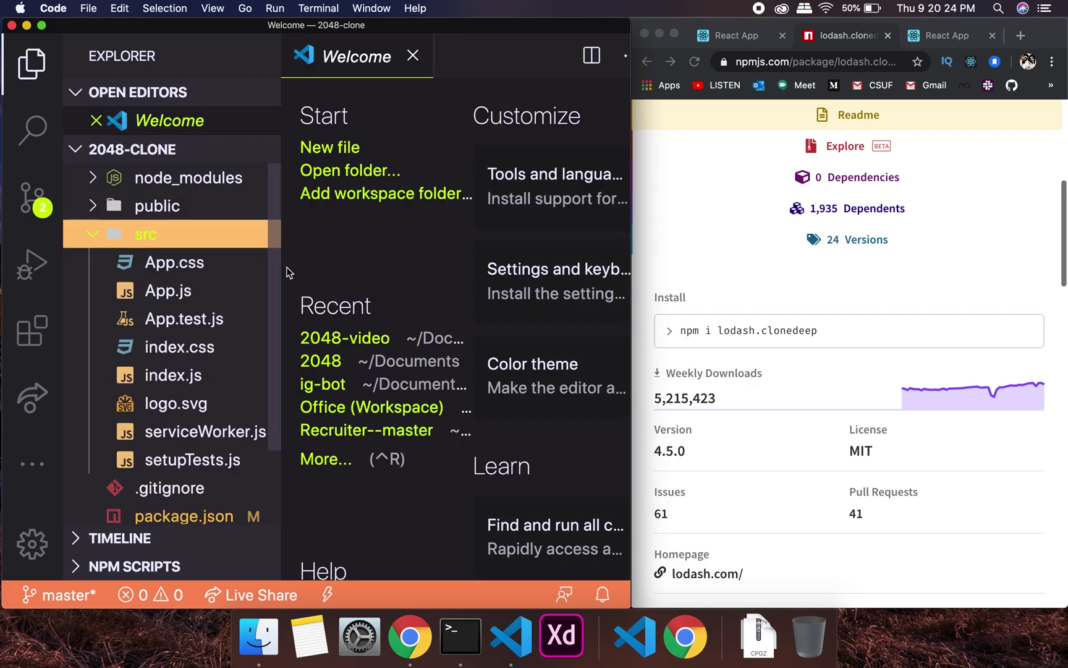
pyautogui.click(412, 55)
pyautogui.click(169, 264)
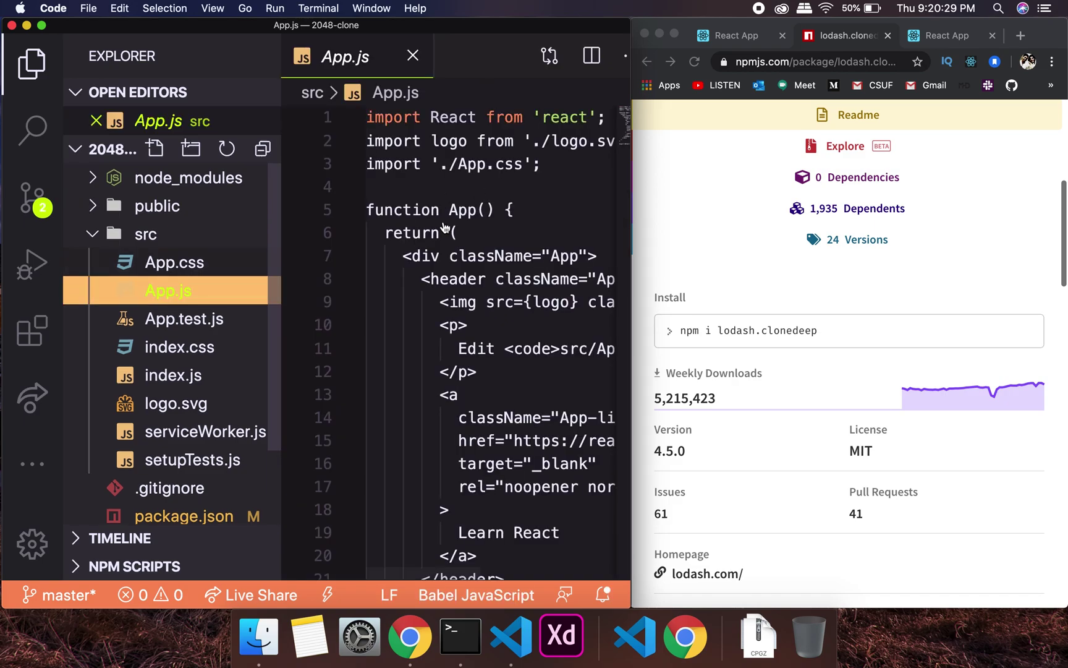
# Step: Hide the sidebar, close the Output panel, and unindent line 6's return
pyautogui.click(442, 212)
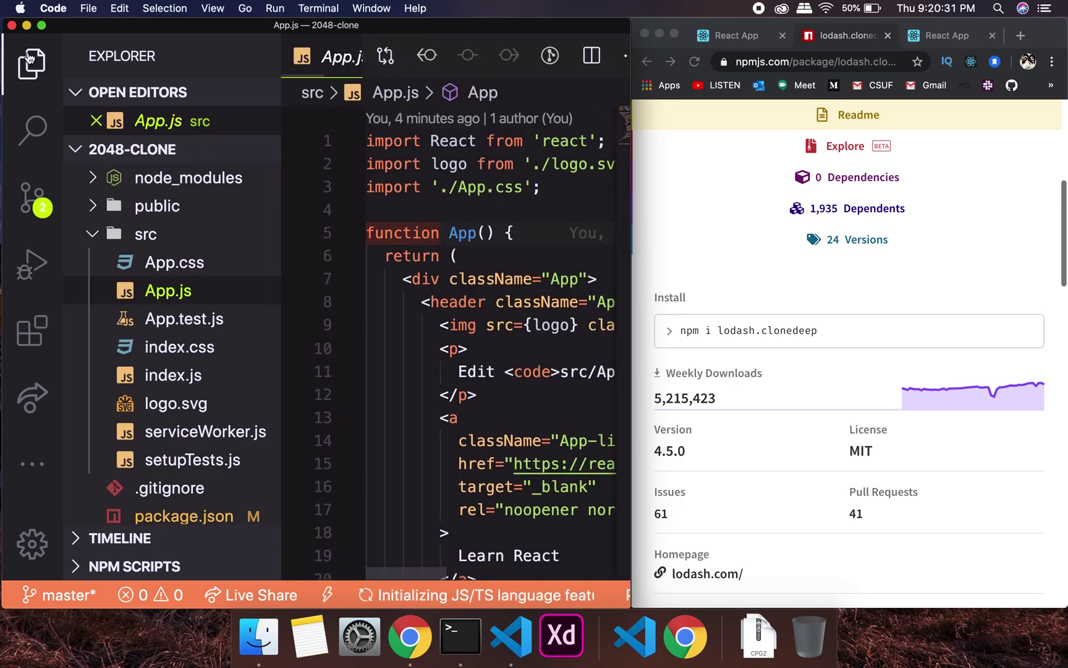
pyautogui.click(27, 65)
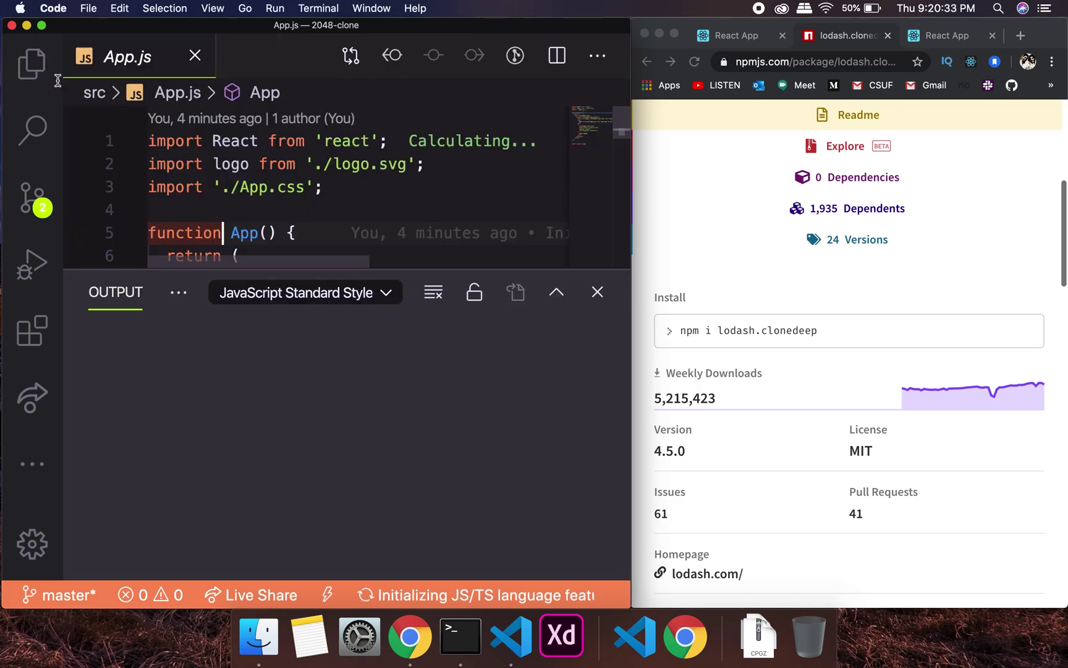
pyautogui.click(600, 292)
pyautogui.scroll(-2, 380, 313)
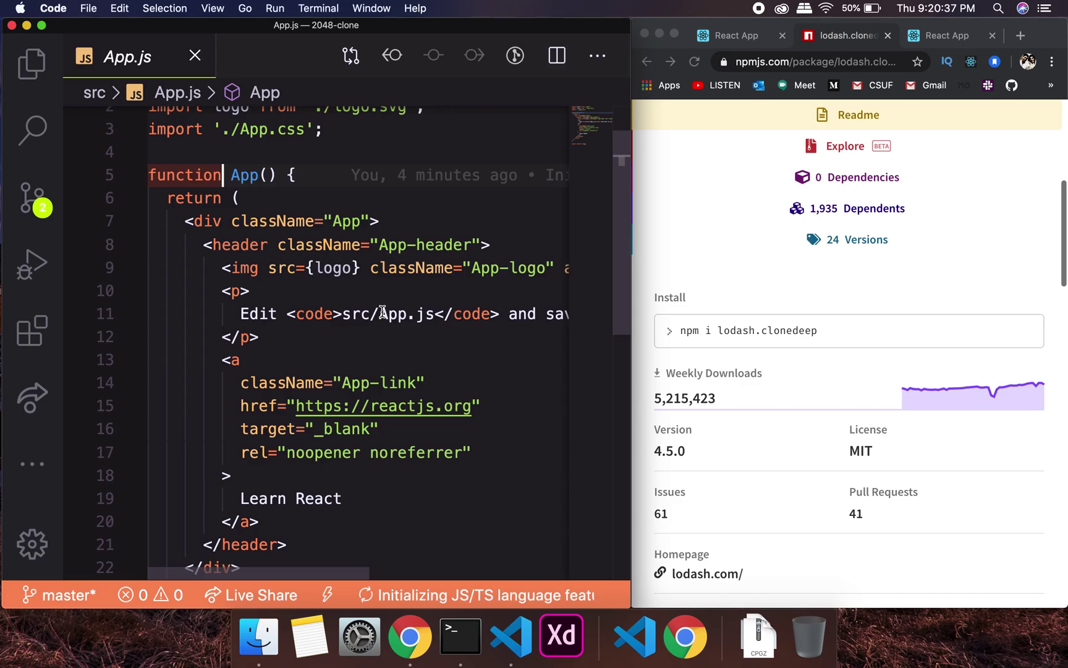
pyautogui.scroll(-3, 381, 313)
pyautogui.scroll(5, 351, 292)
pyautogui.click(329, 257)
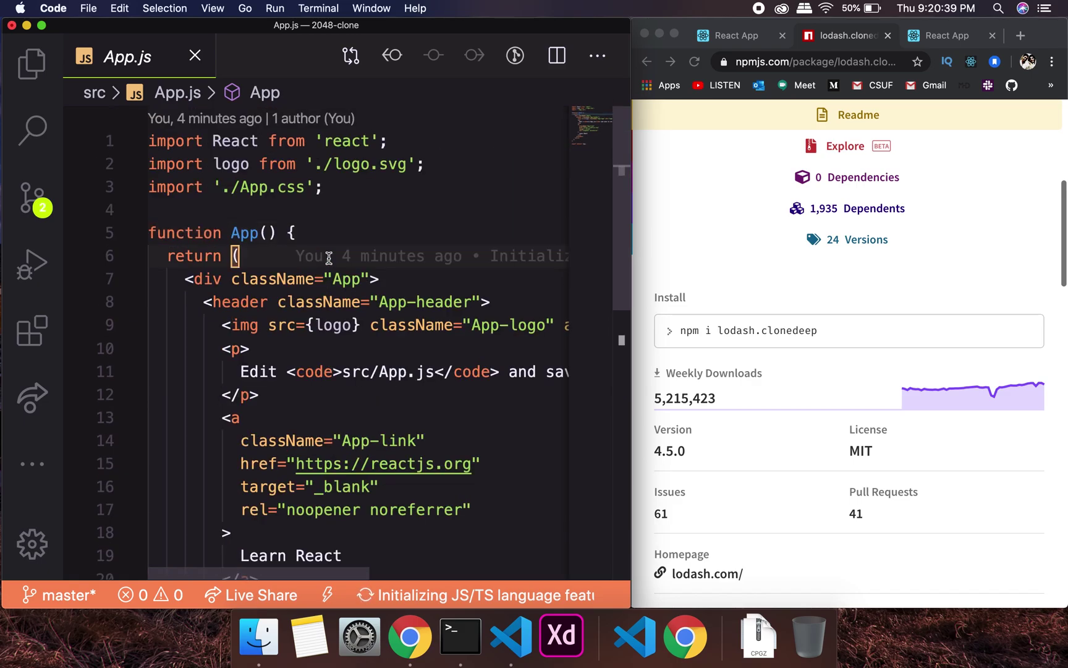
pyautogui.hotkey('shift', 'Tab')
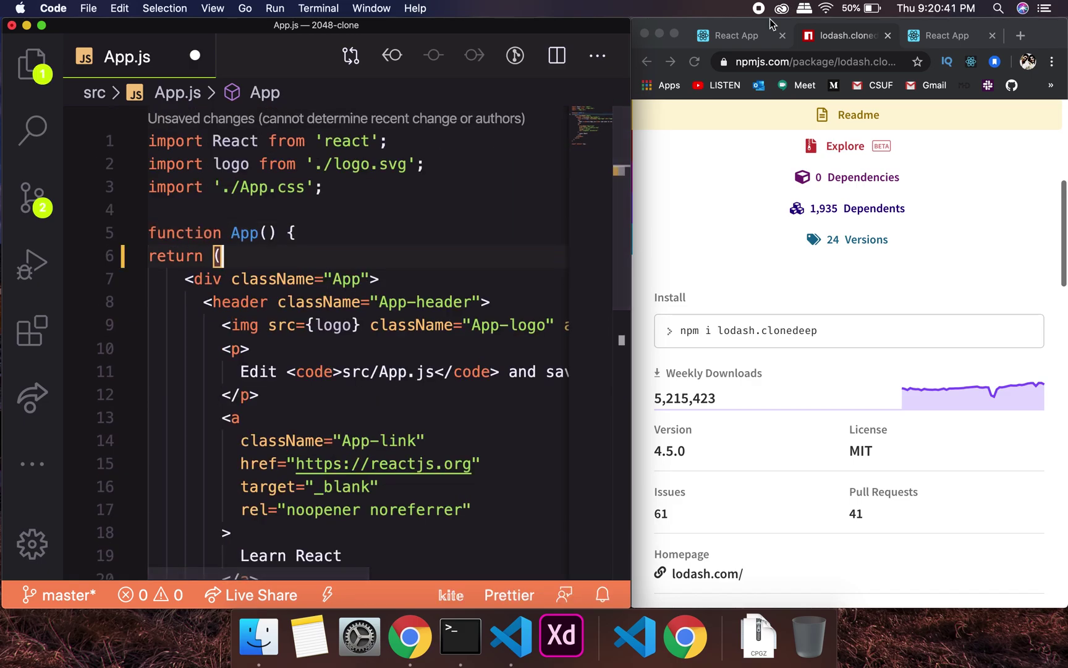
# Step: Close the lodash.clonedeep npm tab and the duplicate React App tab in Chrome
pyautogui.click(889, 36)
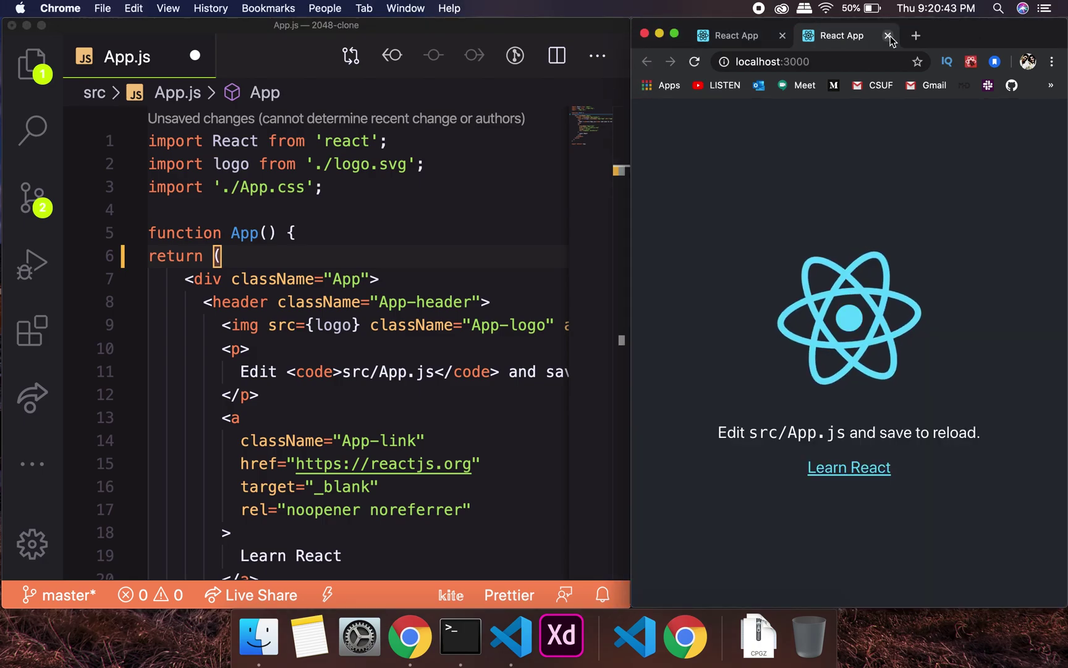
pyautogui.click(785, 36)
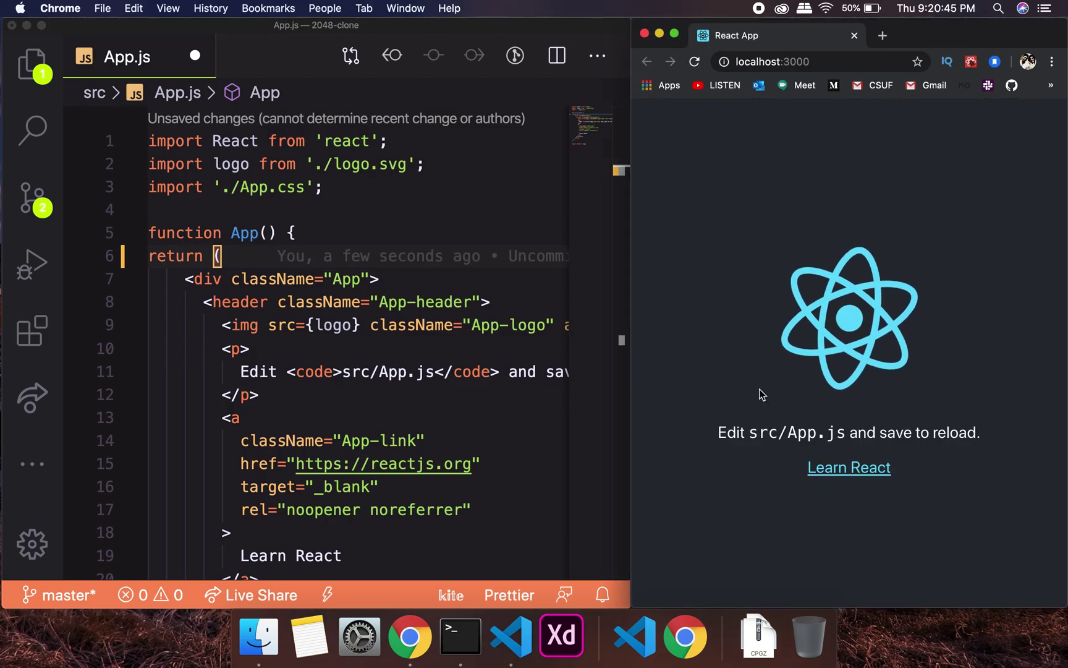
pyautogui.scroll(-3, 371, 310)
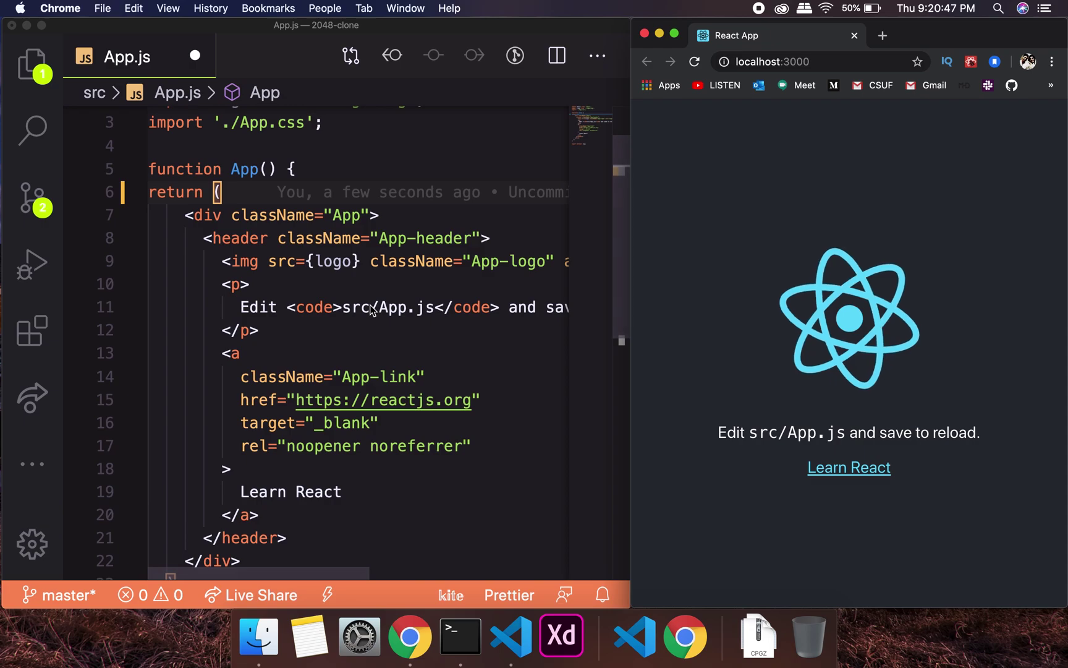
pyautogui.click(189, 216)
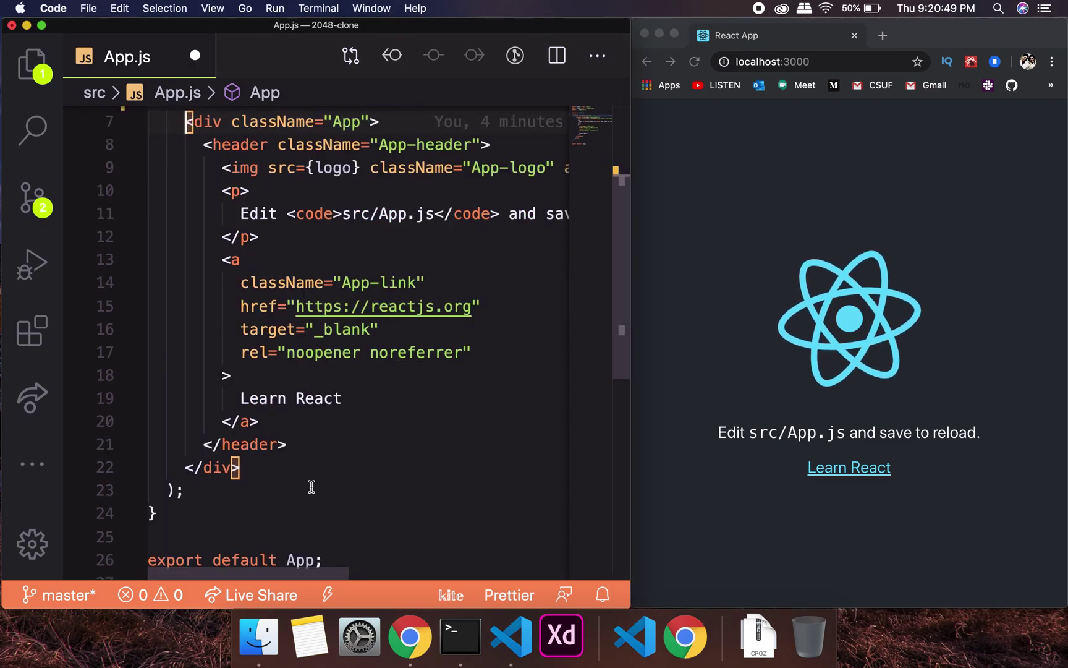
pyautogui.scroll(-1, 311, 487)
# Step: Replace App's JSX with <div>Welcome to page</div>, fix the typo, and save
pyautogui.keyDown('shift'); pyautogui.click(241, 453); pyautogui.keyUp('shift')
pyautogui.press('BackSpace')
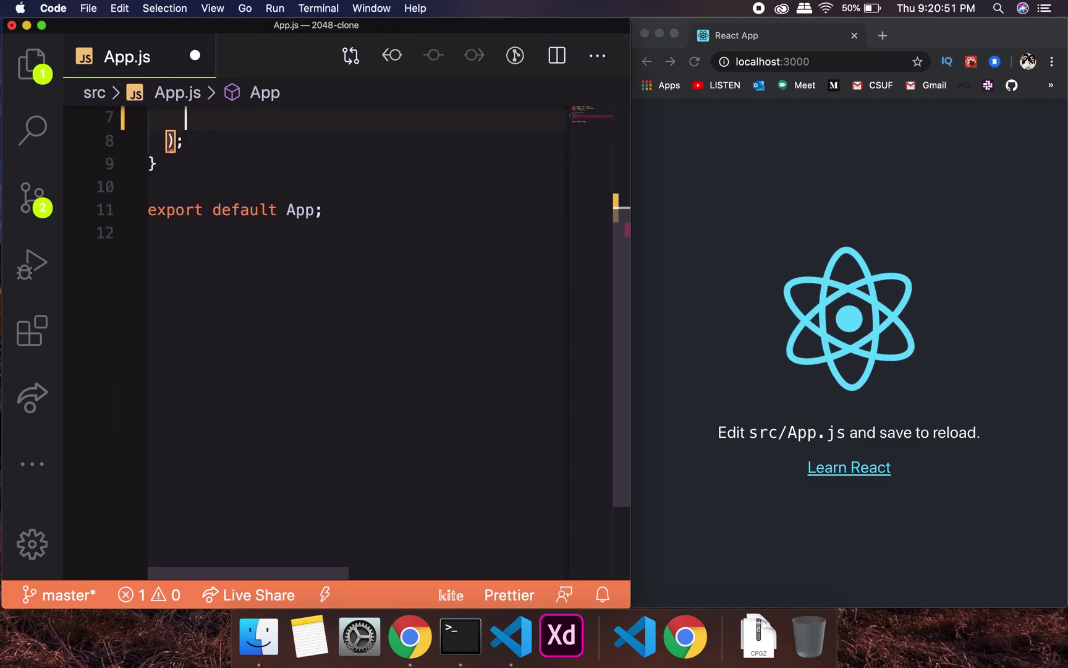
pyautogui.write('<d')
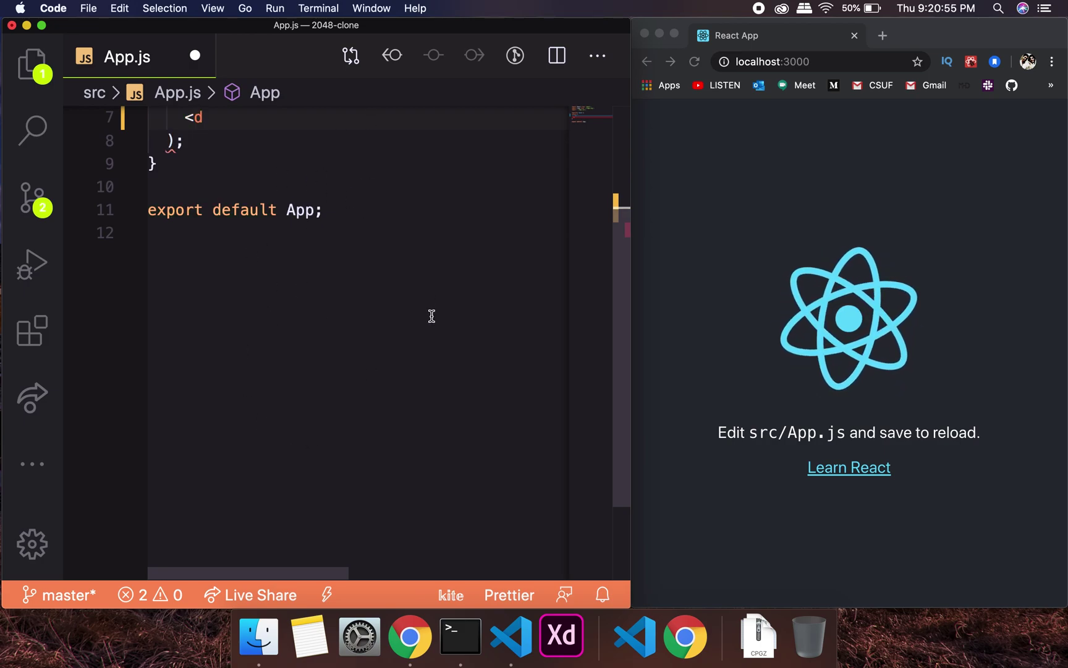
pyautogui.hotkey('ctrl', 'space')
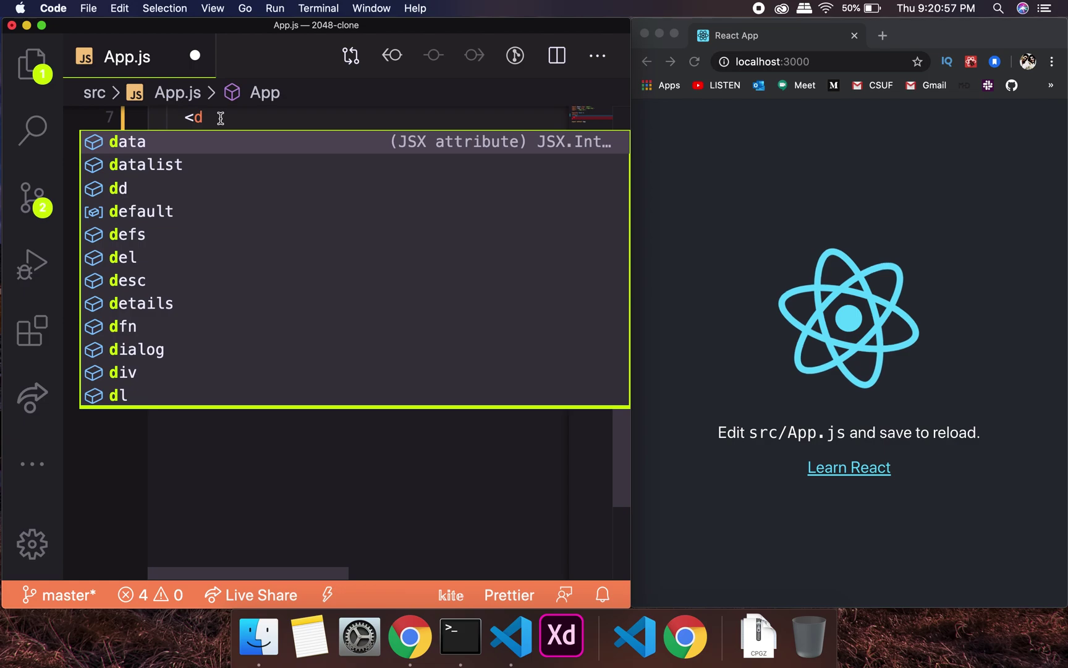
pyautogui.write('iv')
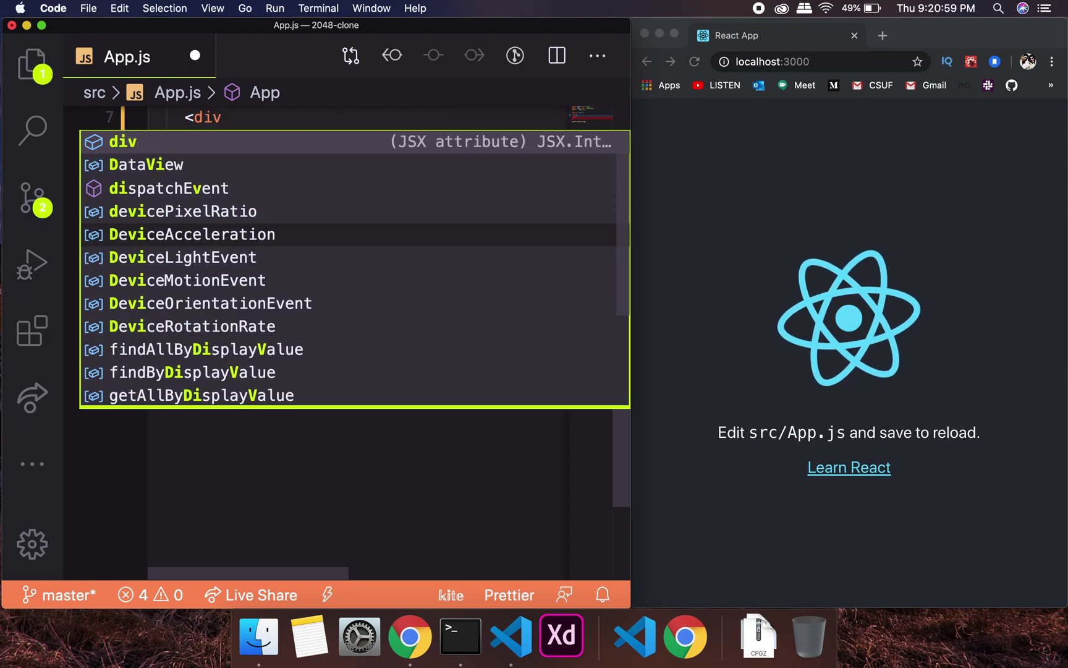
pyautogui.write('>')
pyautogui.write('Wel')
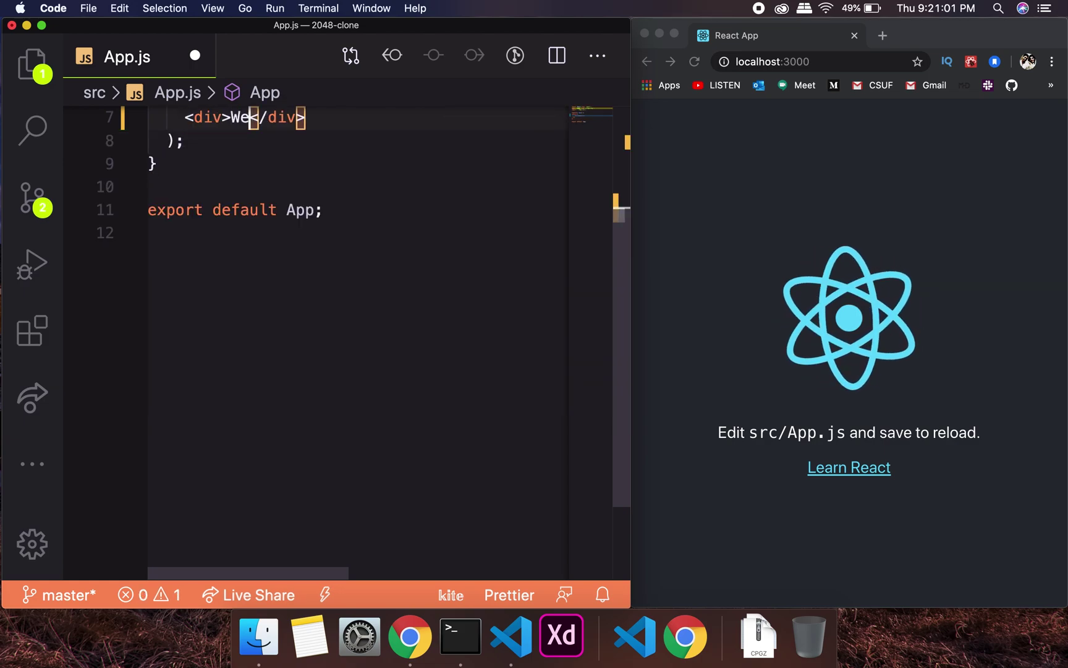
pyautogui.write('come to')
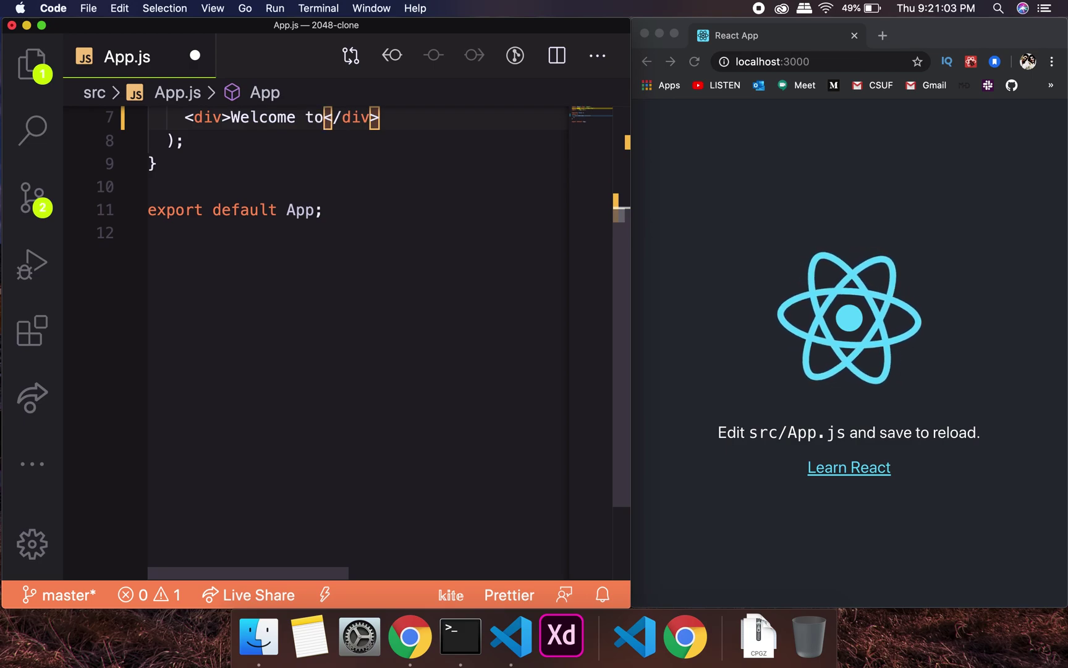
pyautogui.write(' agme')
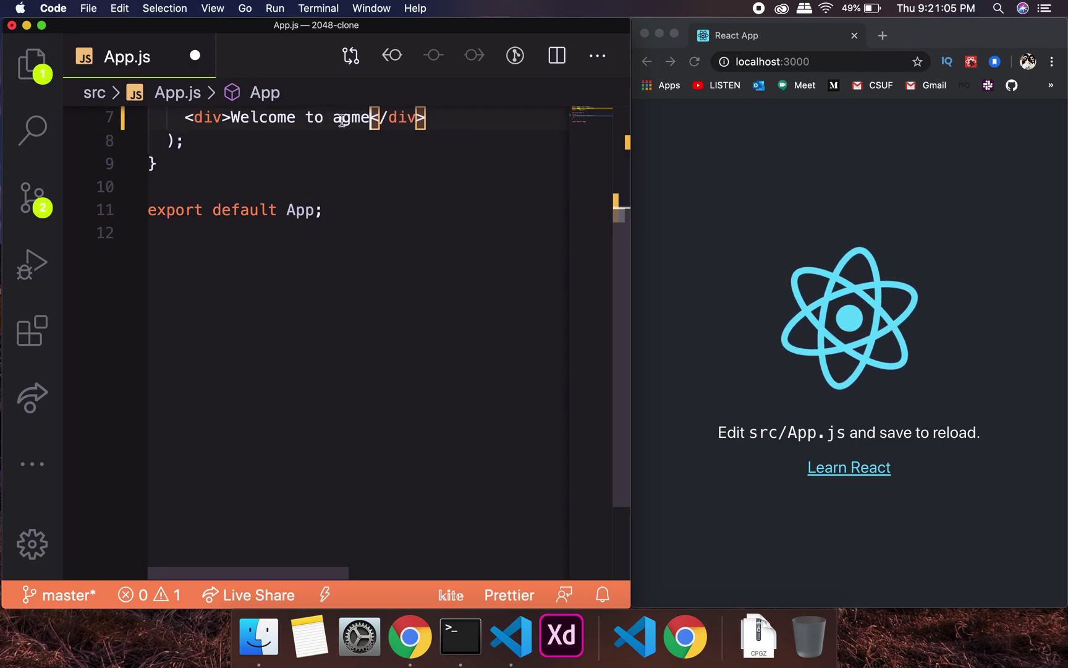
pyautogui.hotkey('alt', 'shift', 'Left')
pyautogui.write('page')
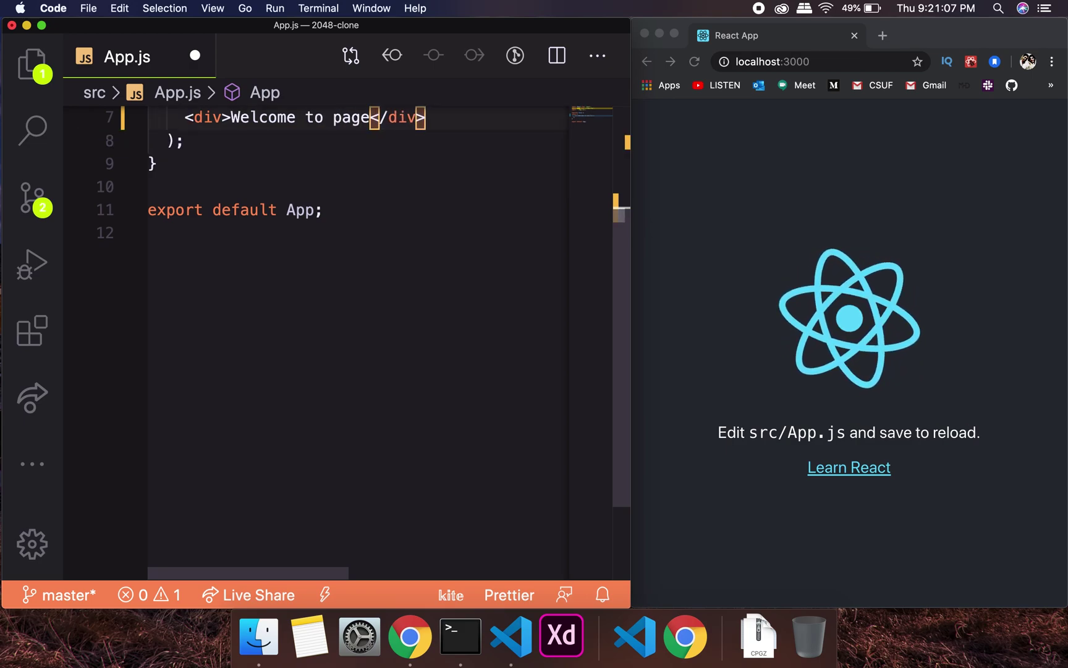
pyautogui.press('super+s')
pyautogui.scroll(5, 334, 250)
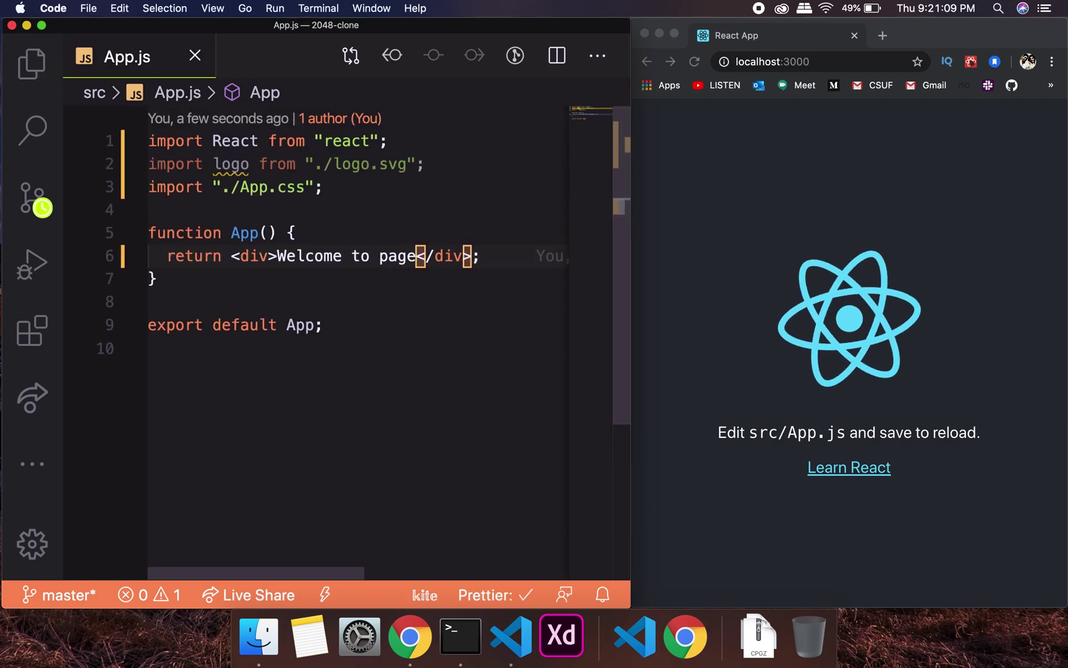
pyautogui.tripleClick(424, 164)
# Step: Delete the import './App.css' line from App.js
pyautogui.press('BackSpace')
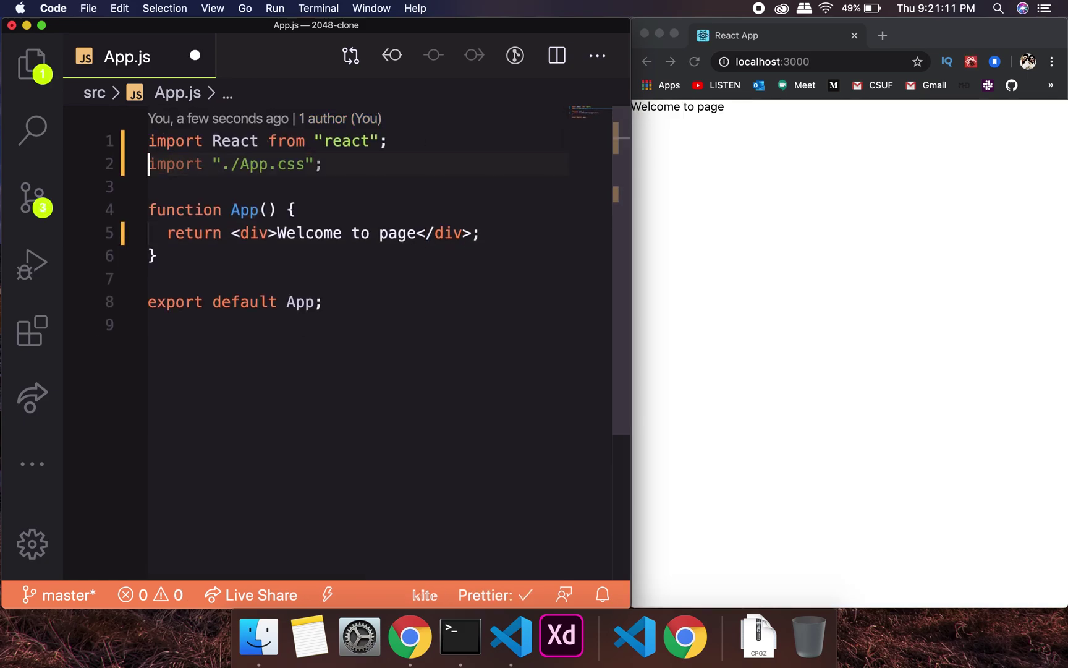
pyautogui.click(331, 164)
pyautogui.press('BackSpace')
pyautogui.tripleClick(328, 164)
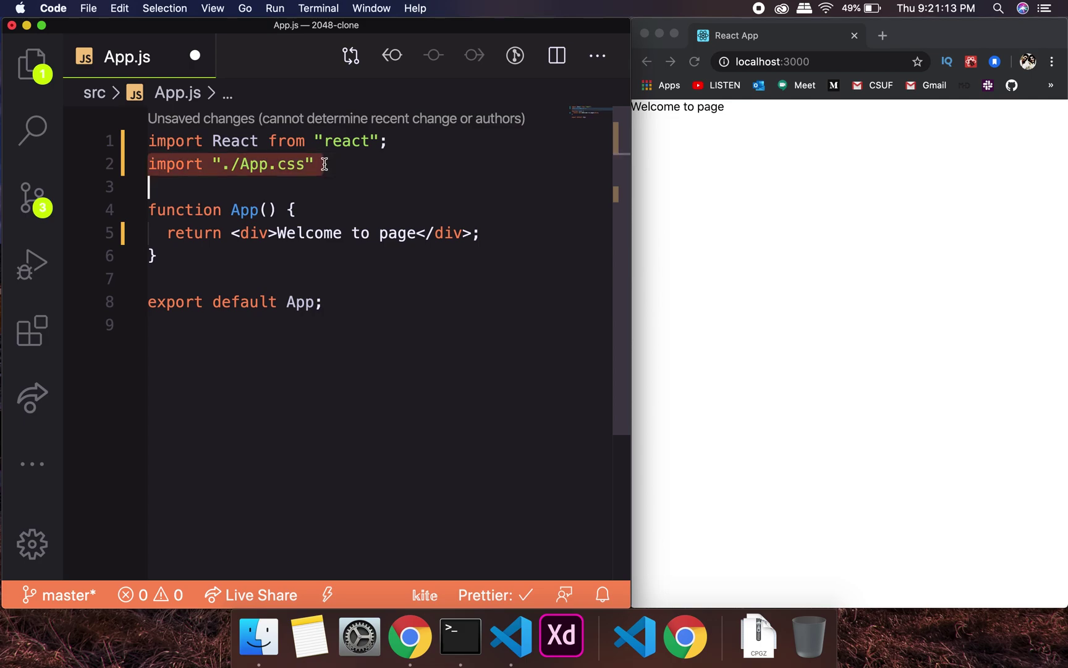
pyautogui.press('BackSpace')
# Step: Add a new line inside App starting 'const []'
pyautogui.click(321, 190)
pyautogui.press('Return')
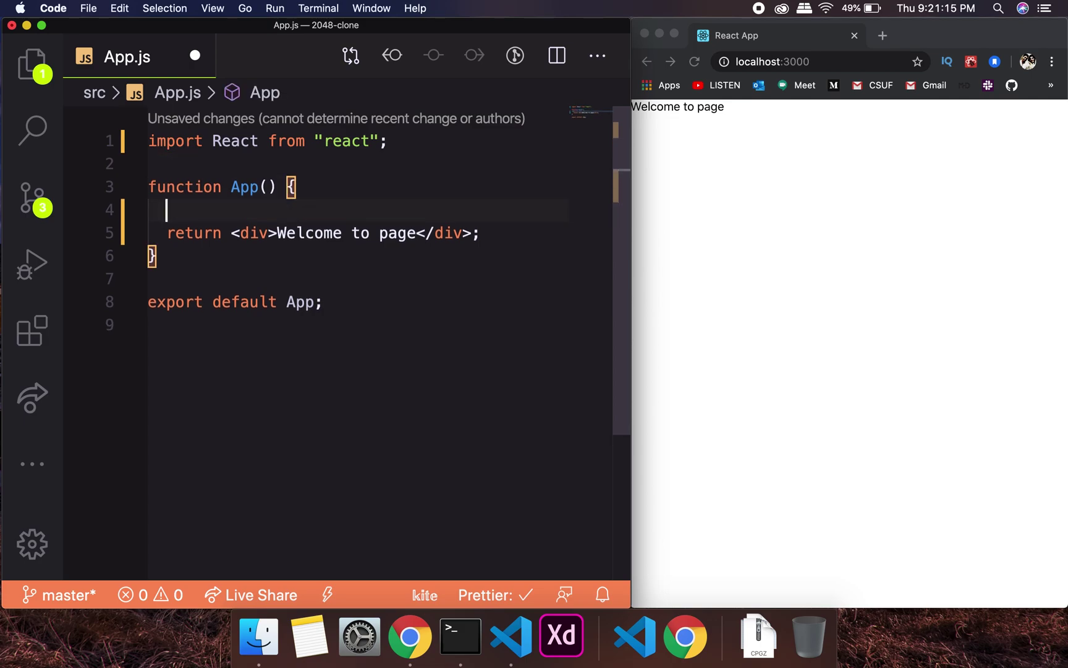
pyautogui.write('con')
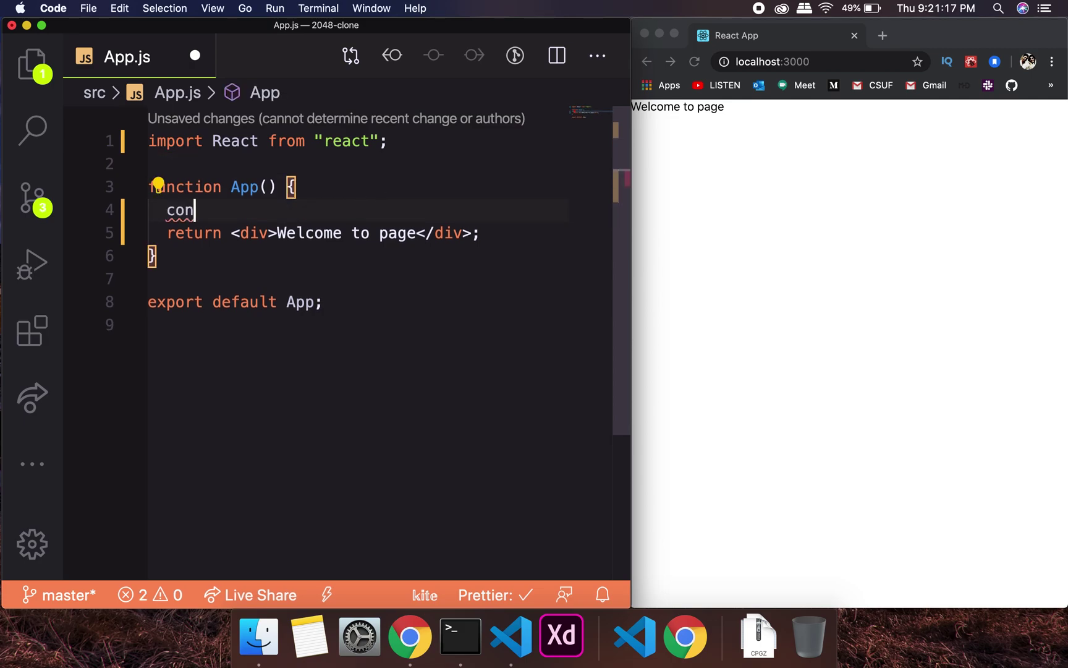
pyautogui.write('st ')
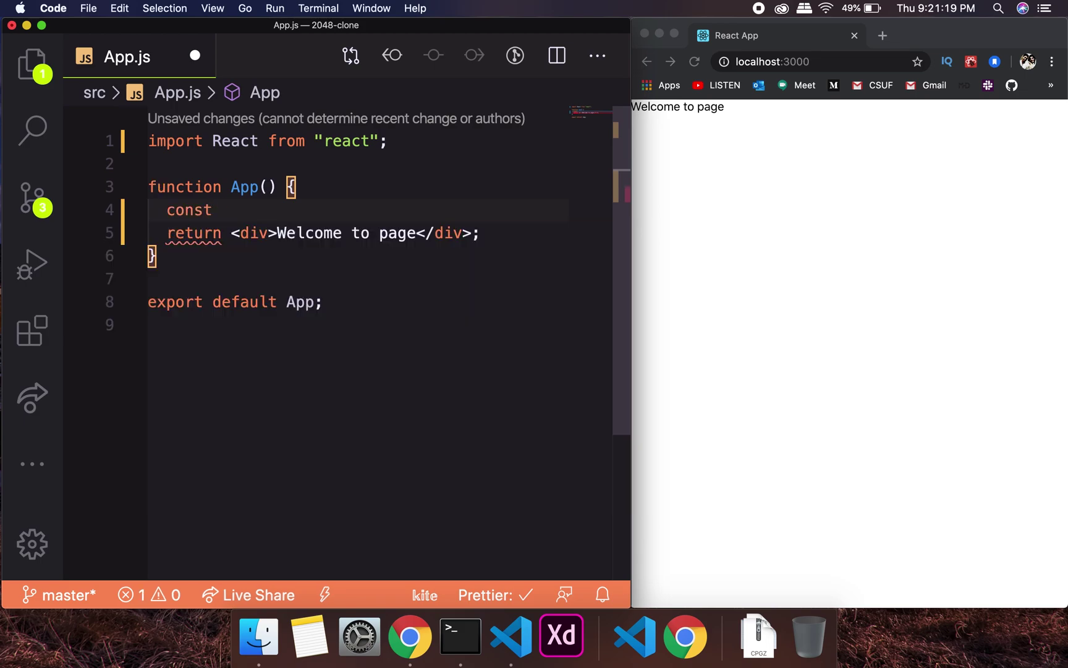
pyautogui.write('[')
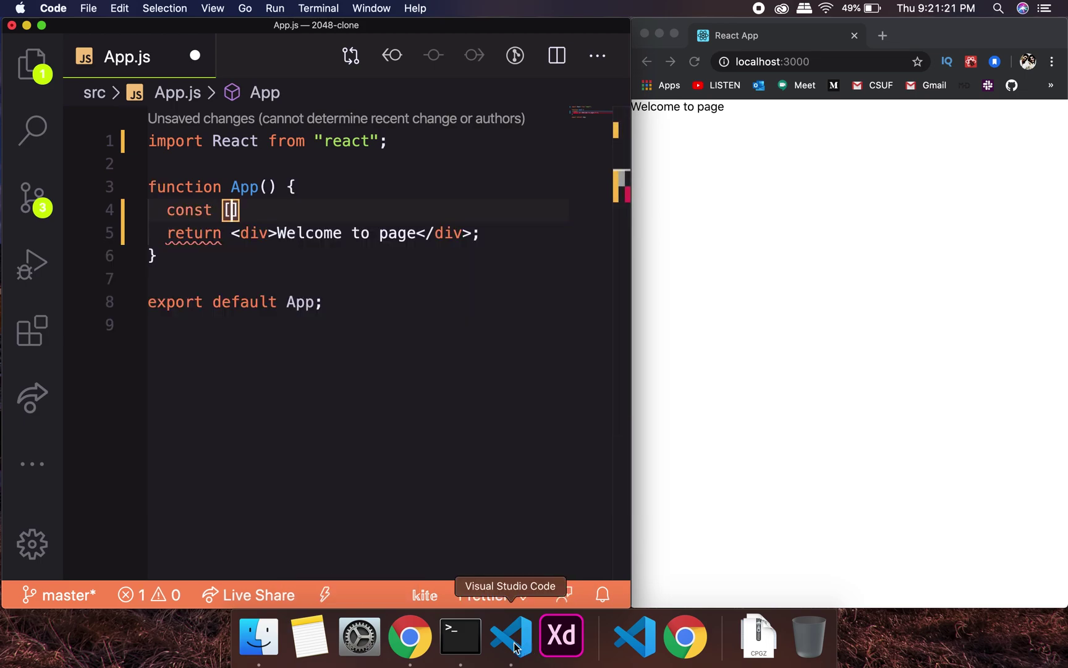
pyautogui.rightClick(513, 639)
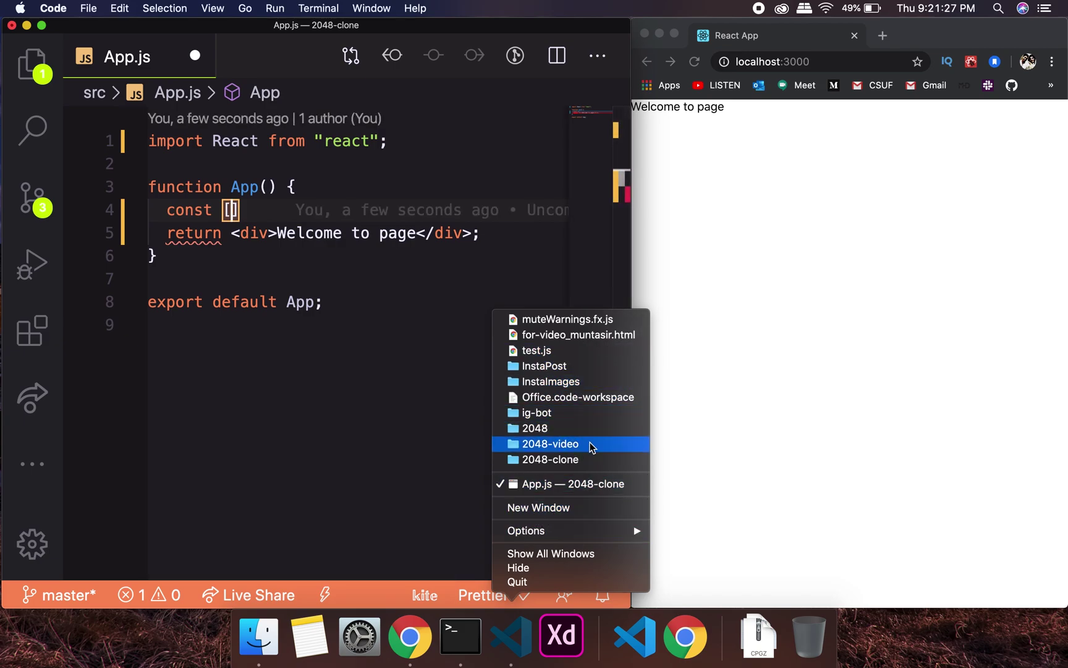
pyautogui.click(569, 427)
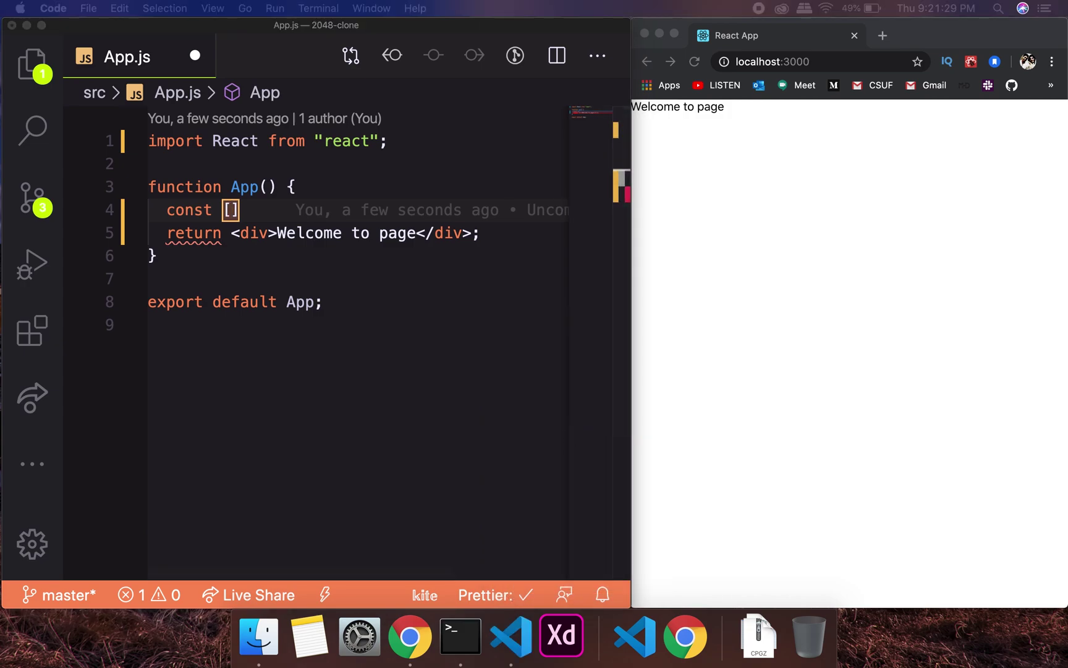
pyautogui.click(415, 308)
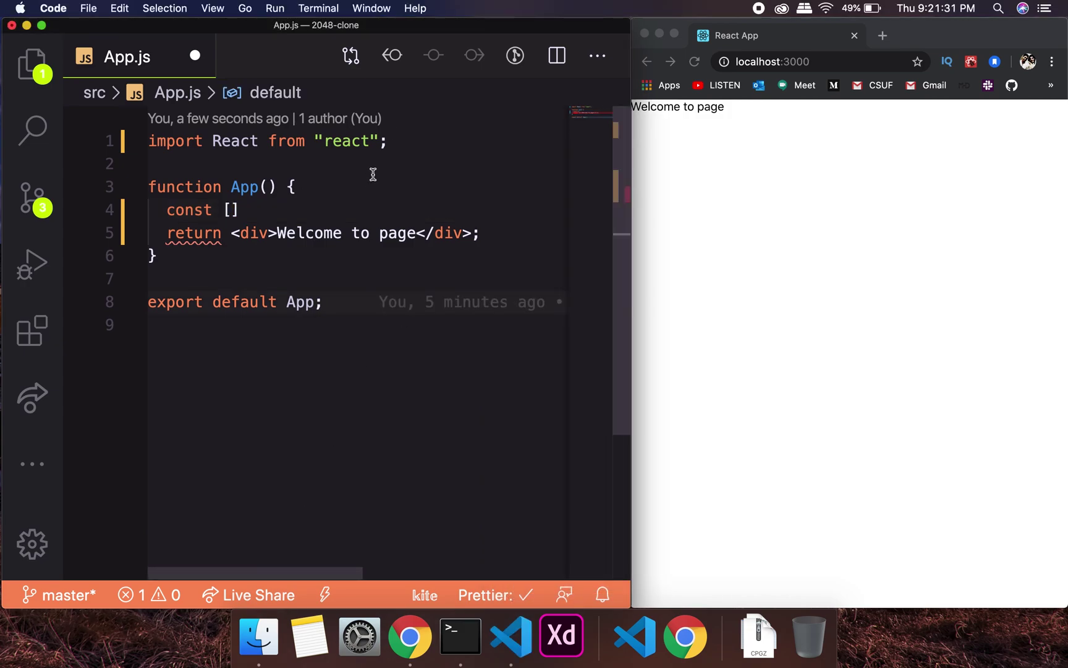
pyautogui.click(232, 210)
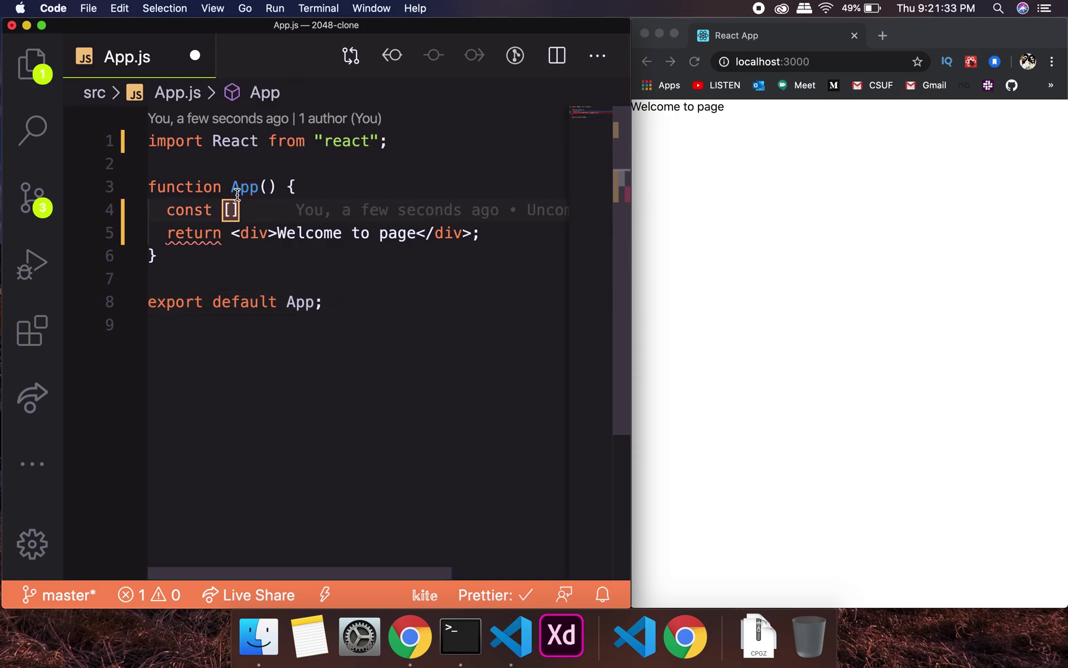
pyautogui.write('data, d')
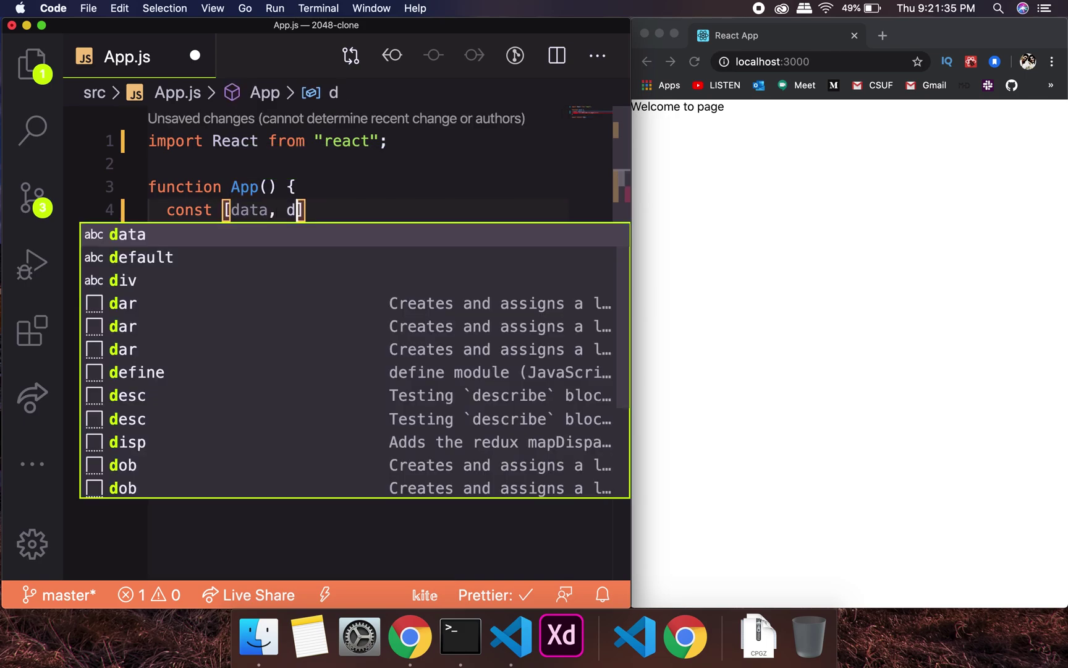
# Step: Declare const [data, setData] = useState with a 4x4 grid of zeros, auto-importing useState
pyautogui.press('BackSpace')
pyautogui.write('setDat')
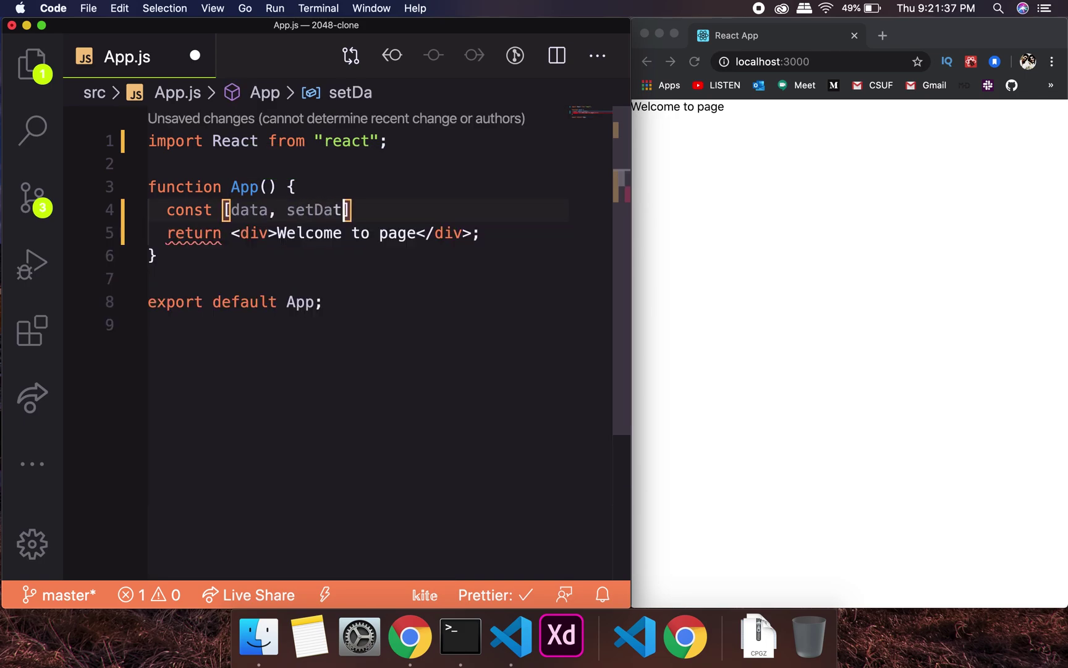
pyautogui.write('a] = ')
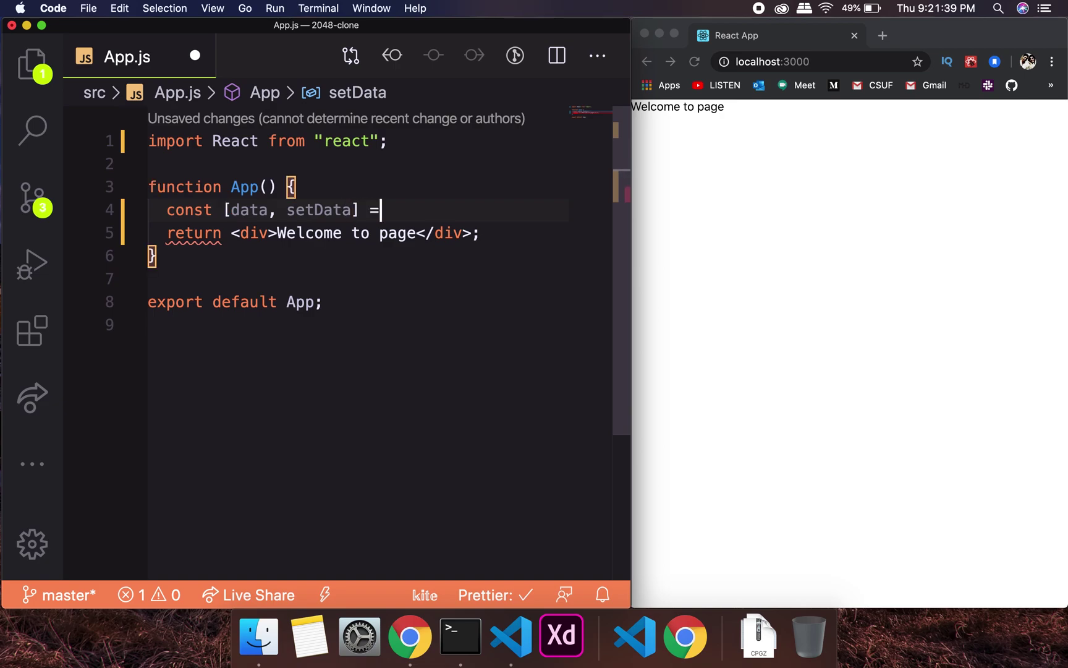
pyautogui.write('use')
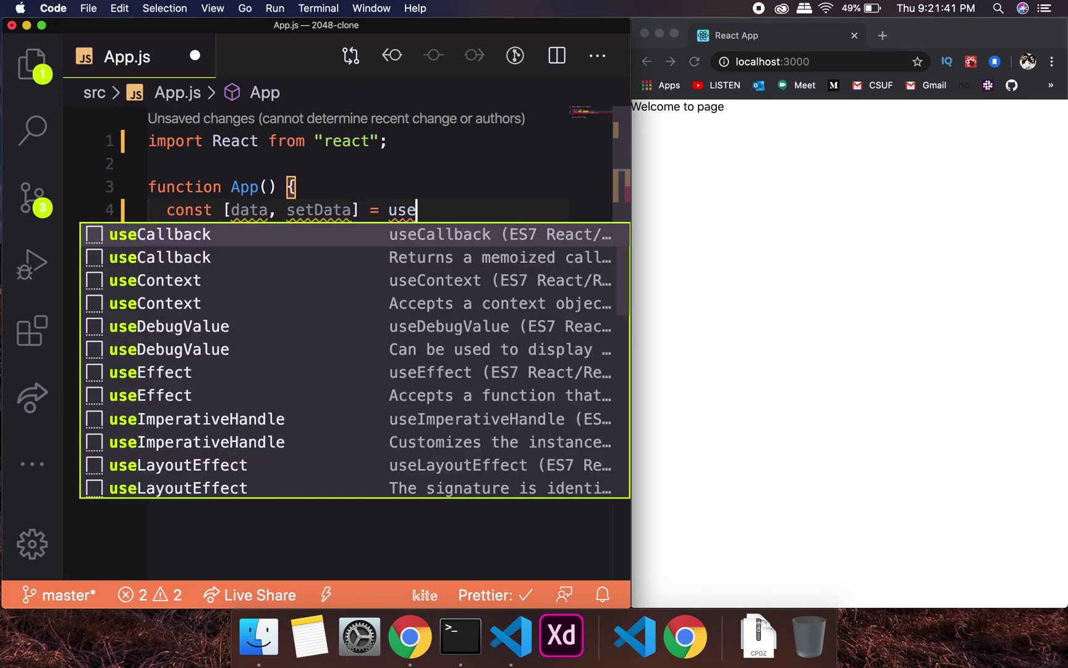
pyautogui.write('State')
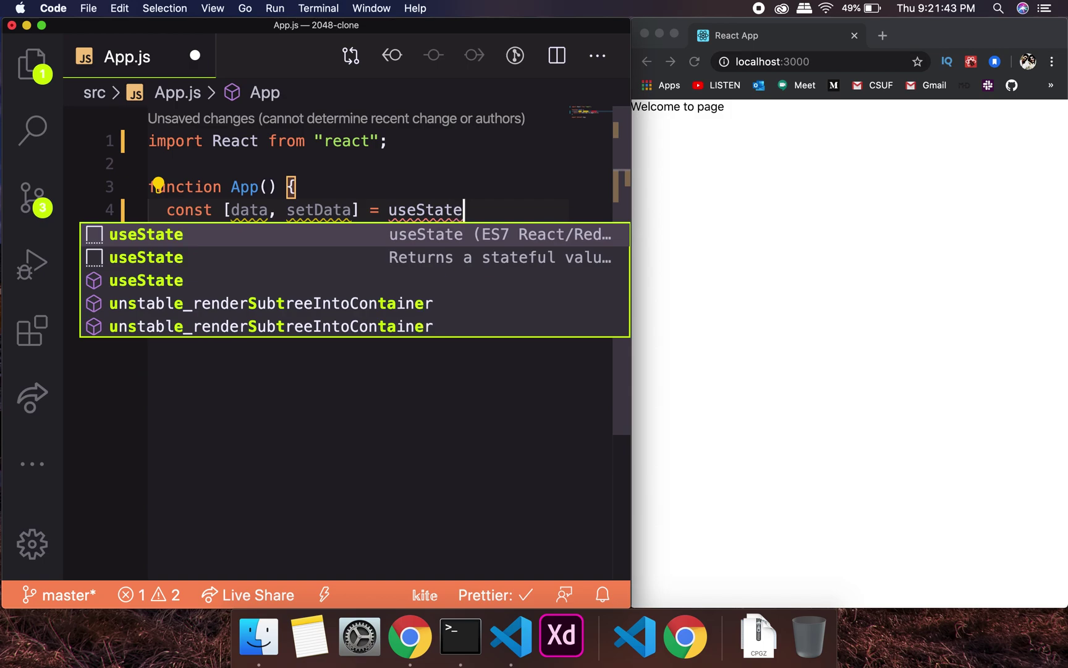
pyautogui.press('Down')
pyautogui.press('Down')
pyautogui.press('Return')
pyautogui.write('(')
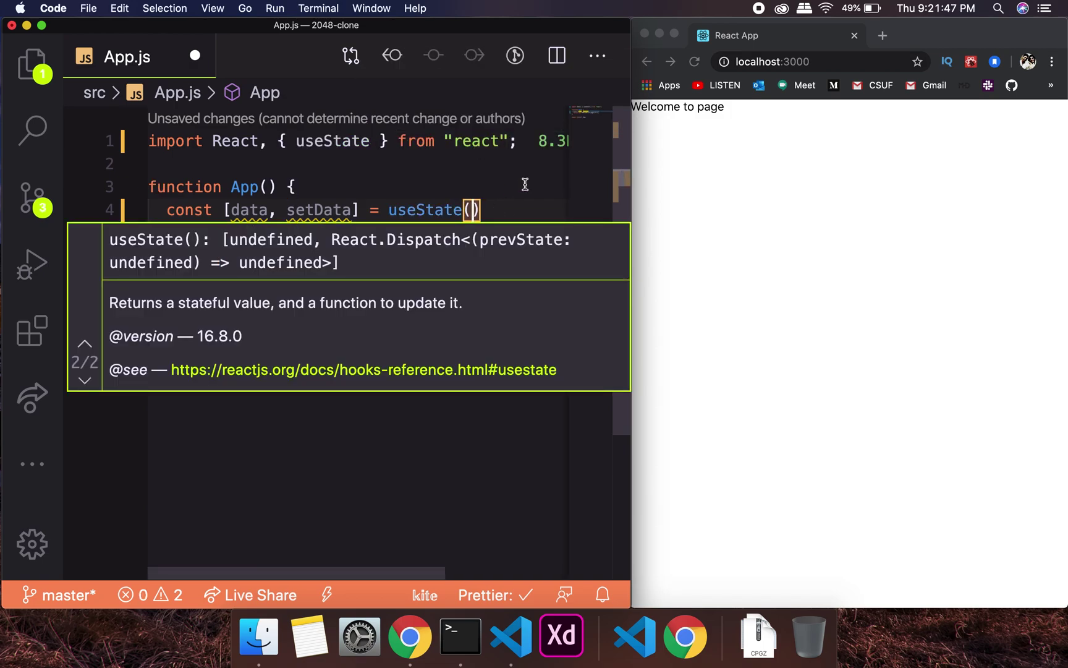
pyautogui.write('[')
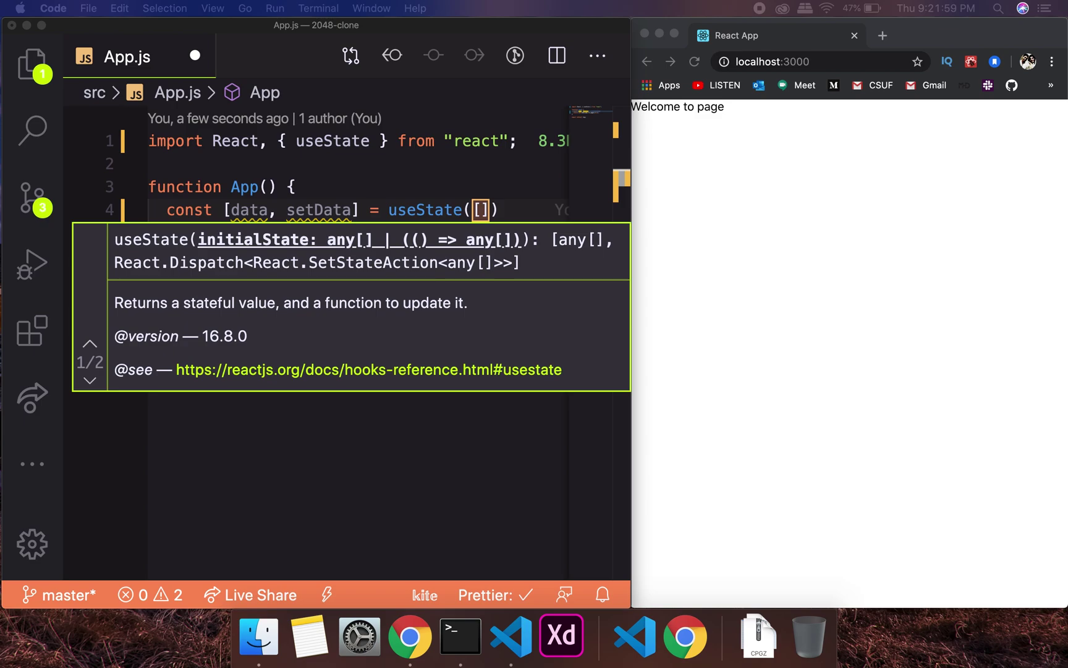
pyautogui.click(480, 210)
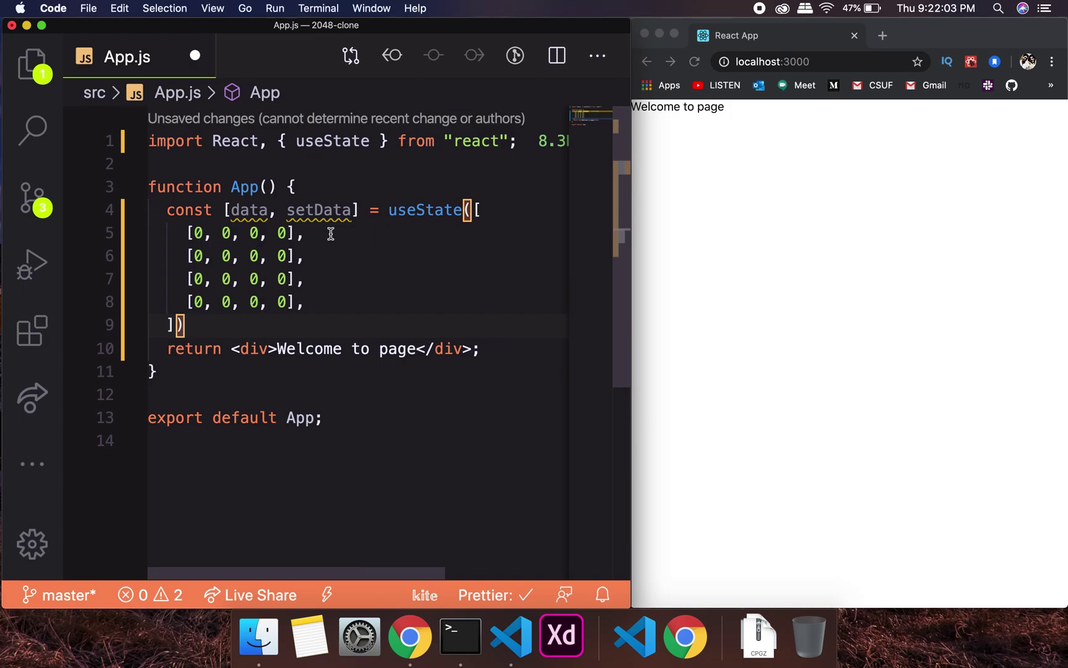
# Step: Select the four rows of zeros, then the 'Welcome to page' text
pyautogui.moveTo(186, 232); pyautogui.dragTo(309, 303)
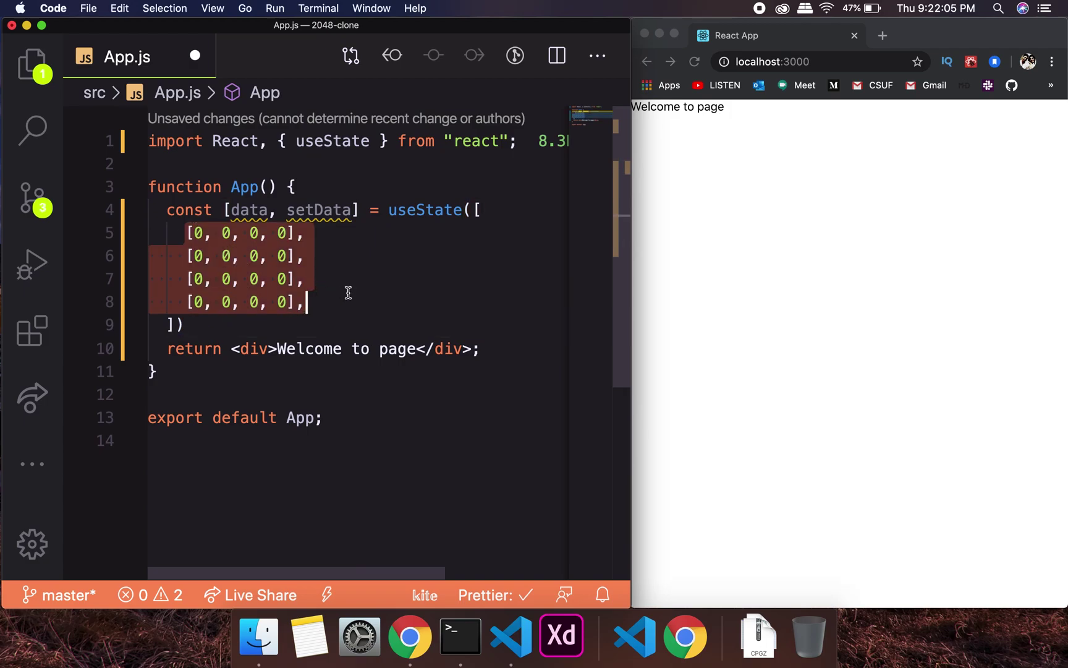
pyautogui.click(490, 351)
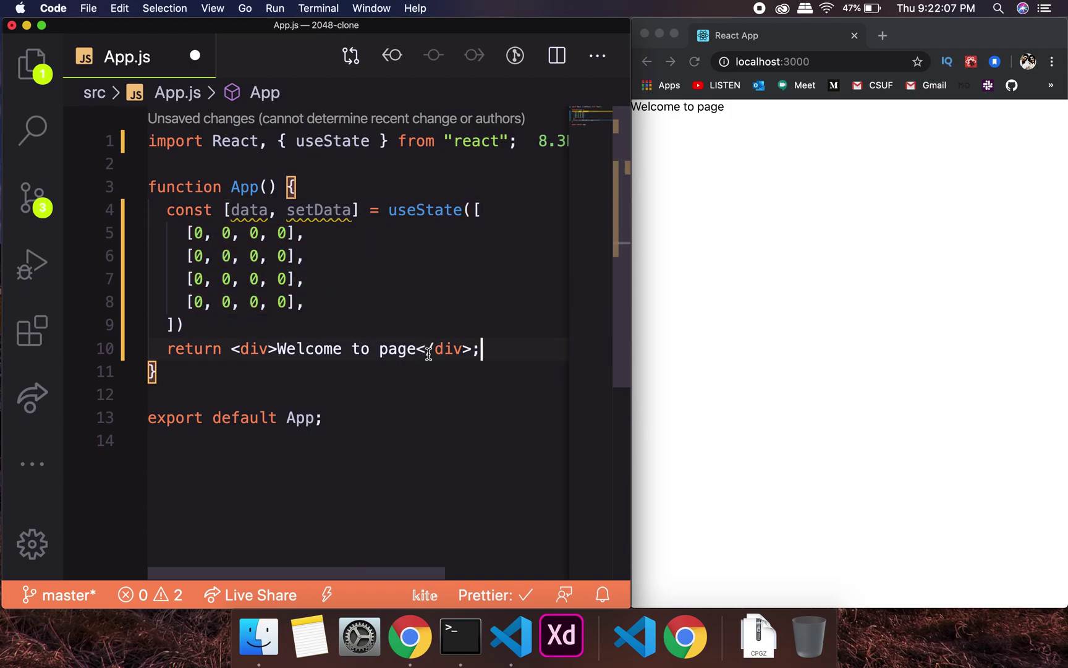
pyautogui.moveTo(416, 349); pyautogui.dragTo(277, 349)
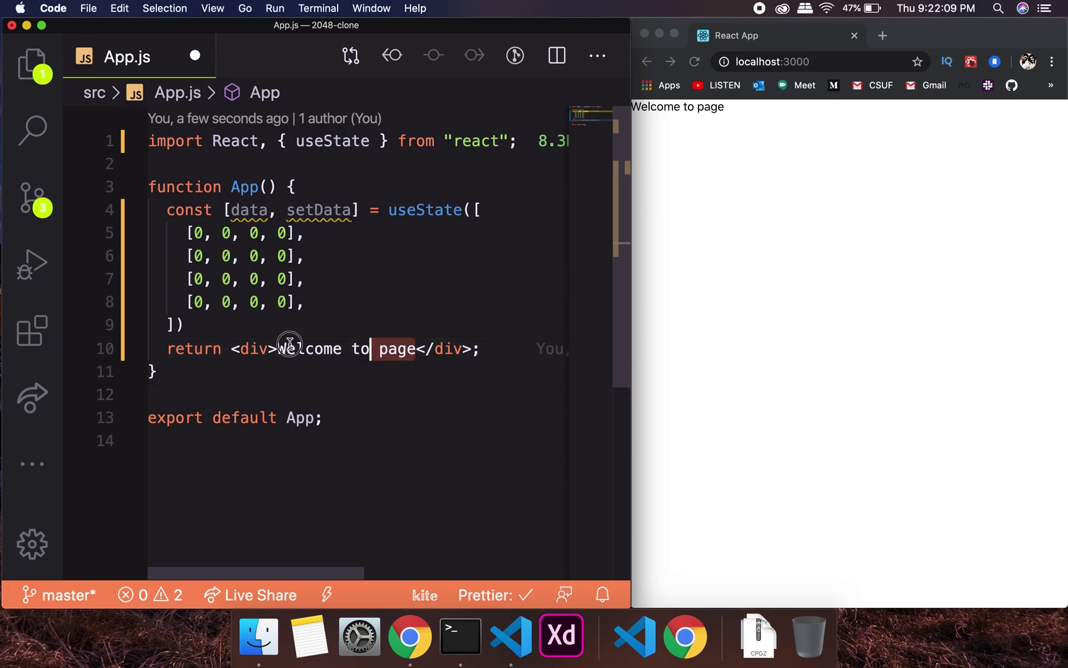
pyautogui.write('{')
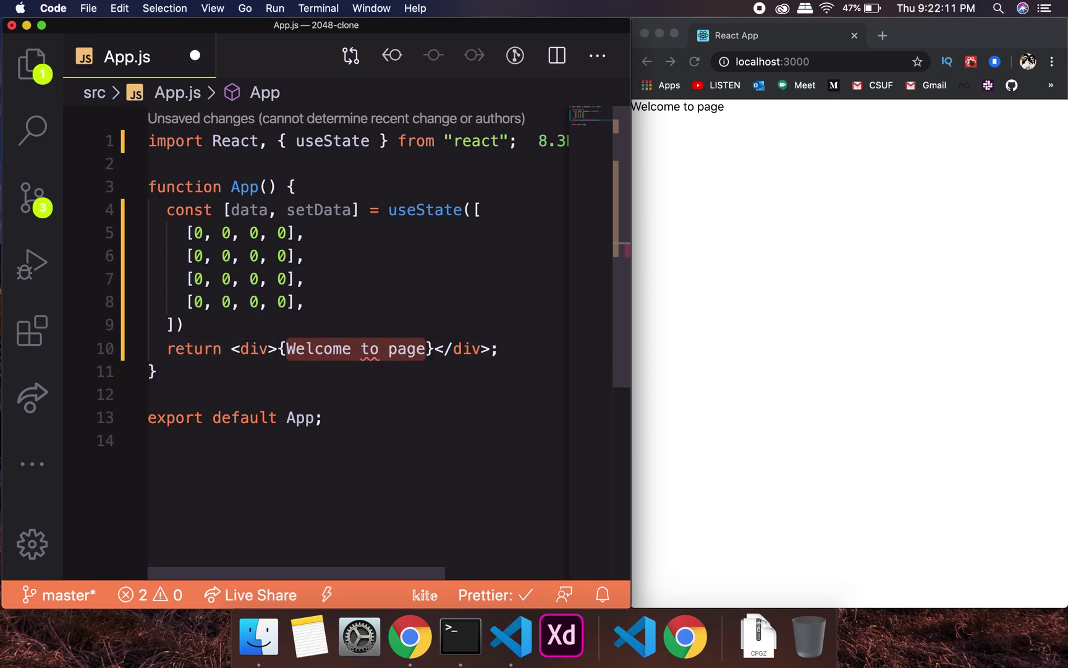
pyautogui.write('JSON.')
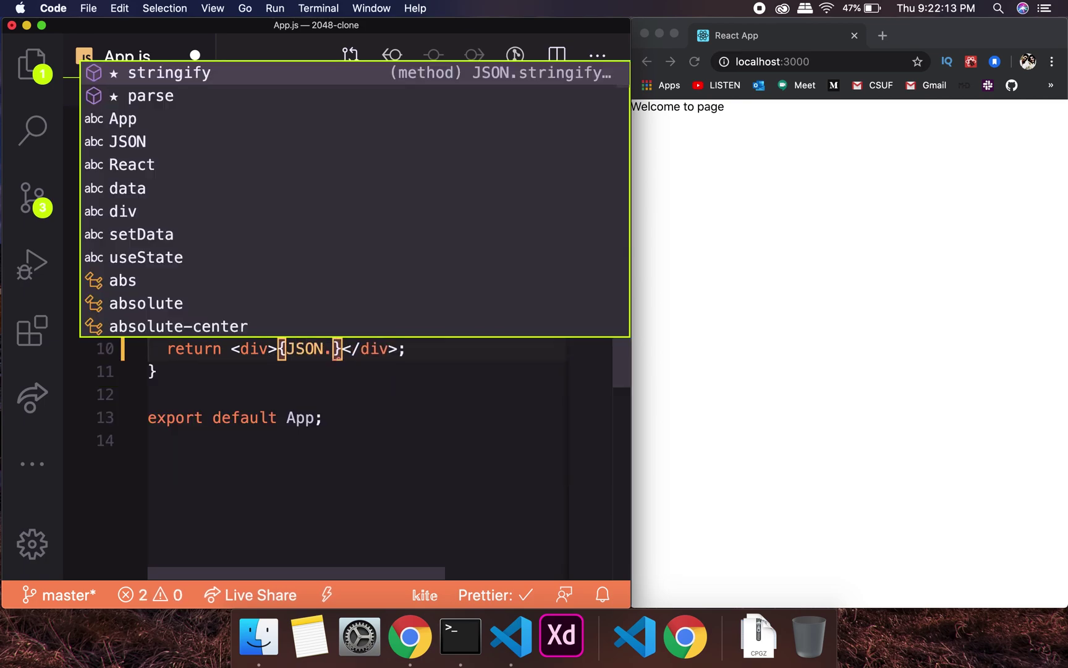
pyautogui.write('st')
# Step: Render {JSON.stringify(data)} in App's div, save, and check the printed zero grid in Chrome
pyautogui.press('Tab')
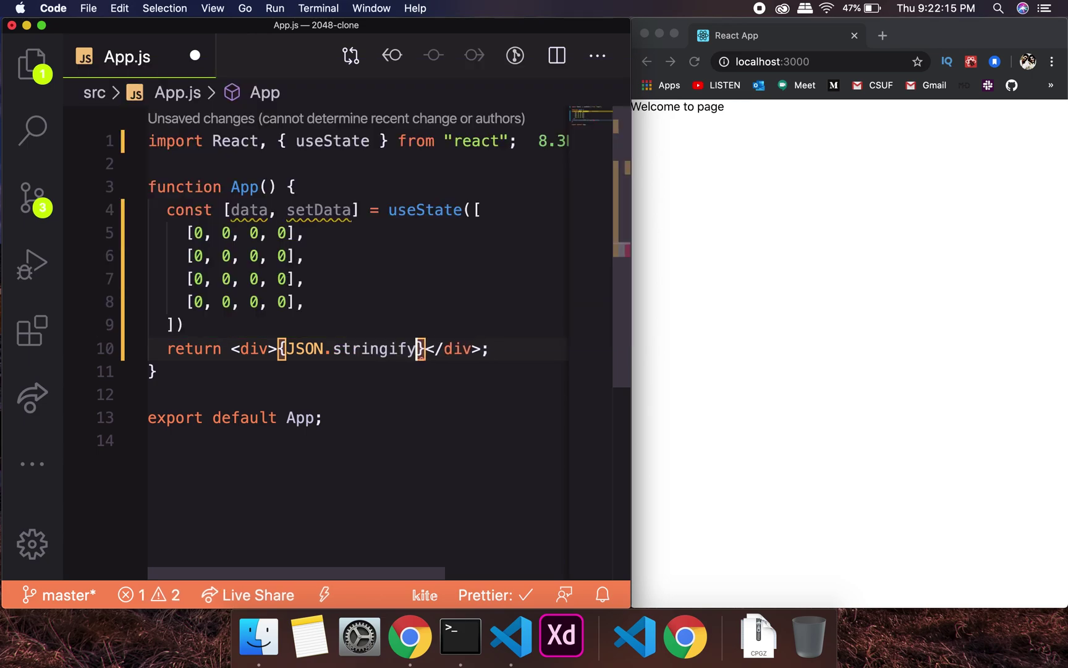
pyautogui.write('(dat')
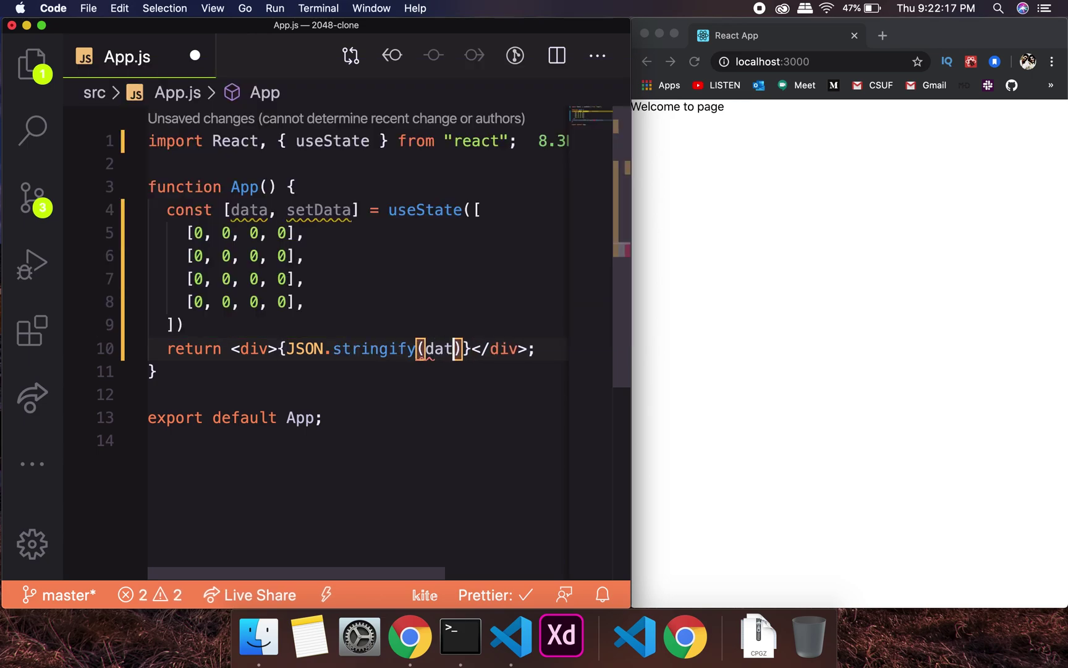
pyautogui.write('a')
pyautogui.press('super+s')
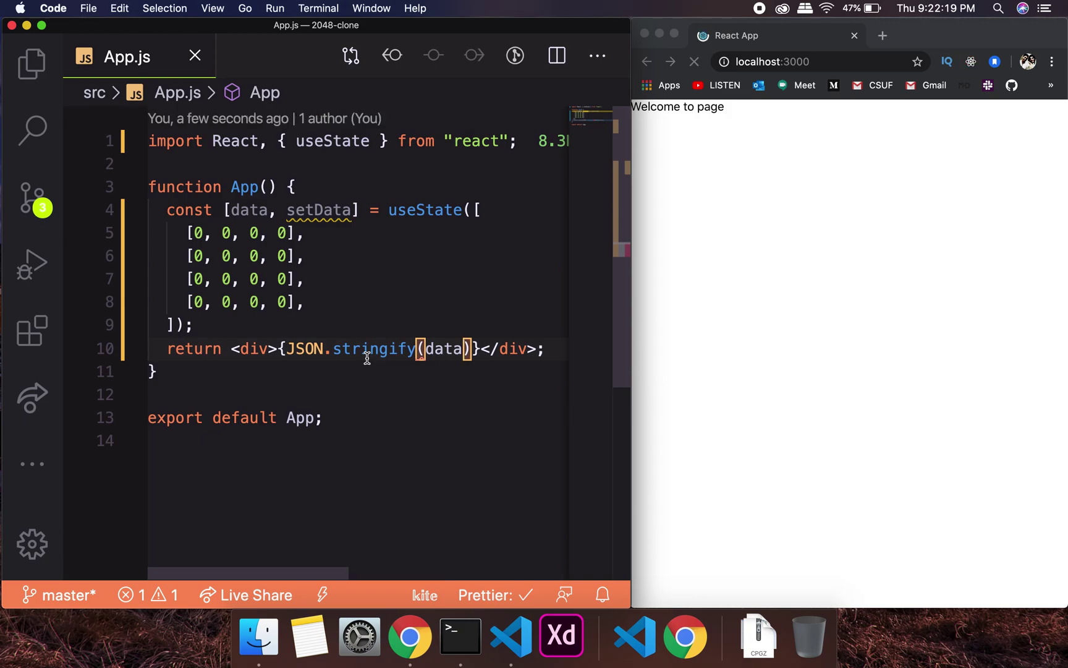
pyautogui.click(909, 321)
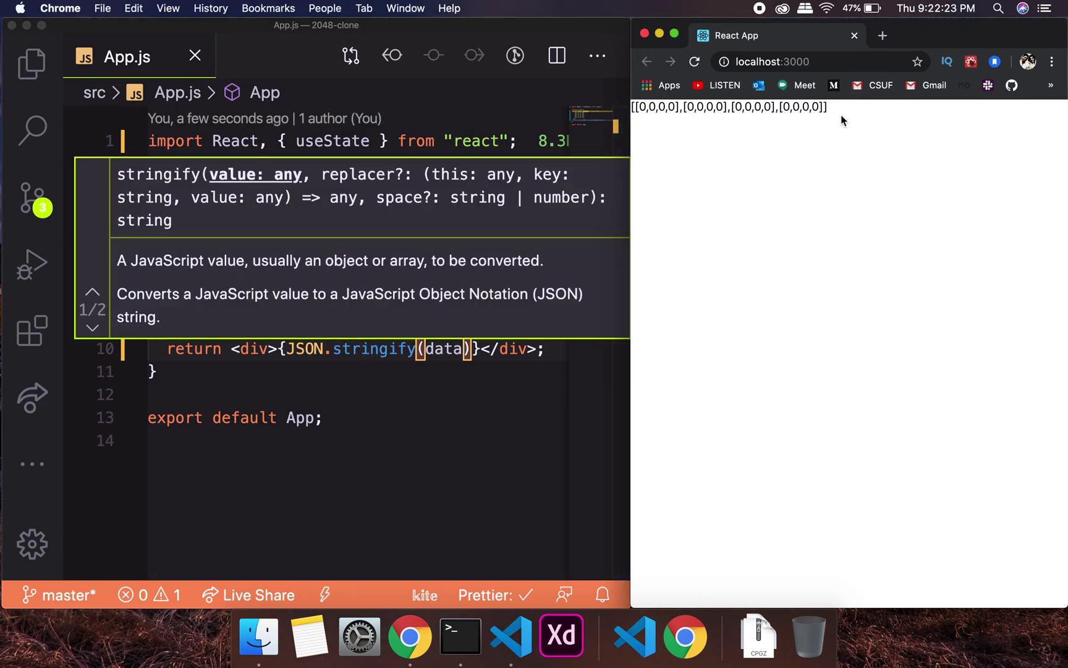
pyautogui.tripleClick(841, 118)
pyautogui.click(292, 461)
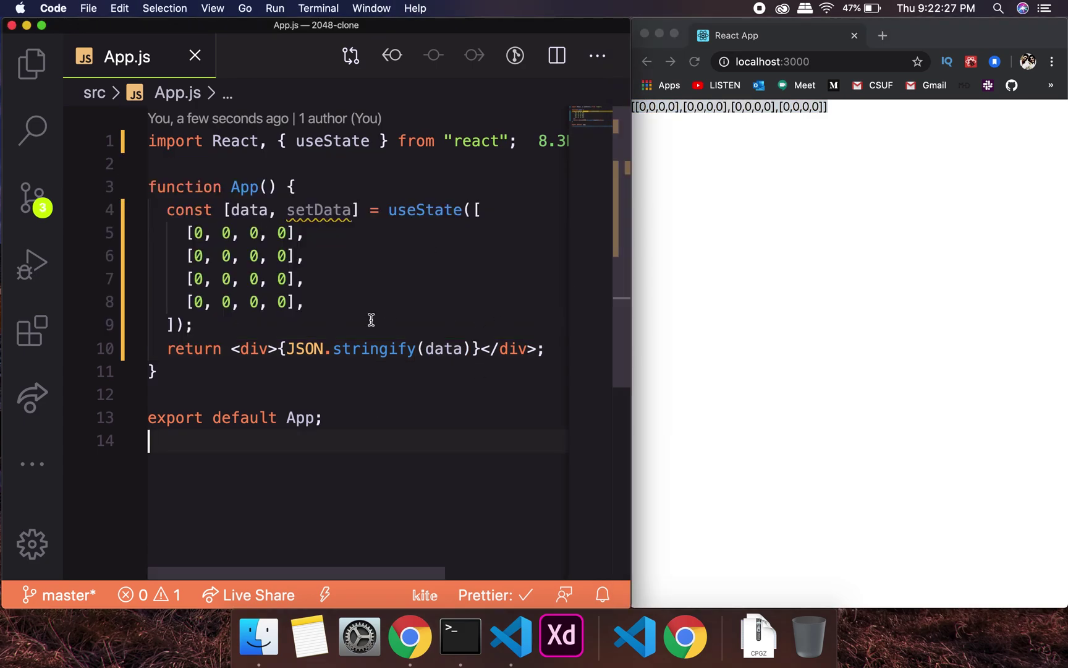
pyautogui.click(207, 324)
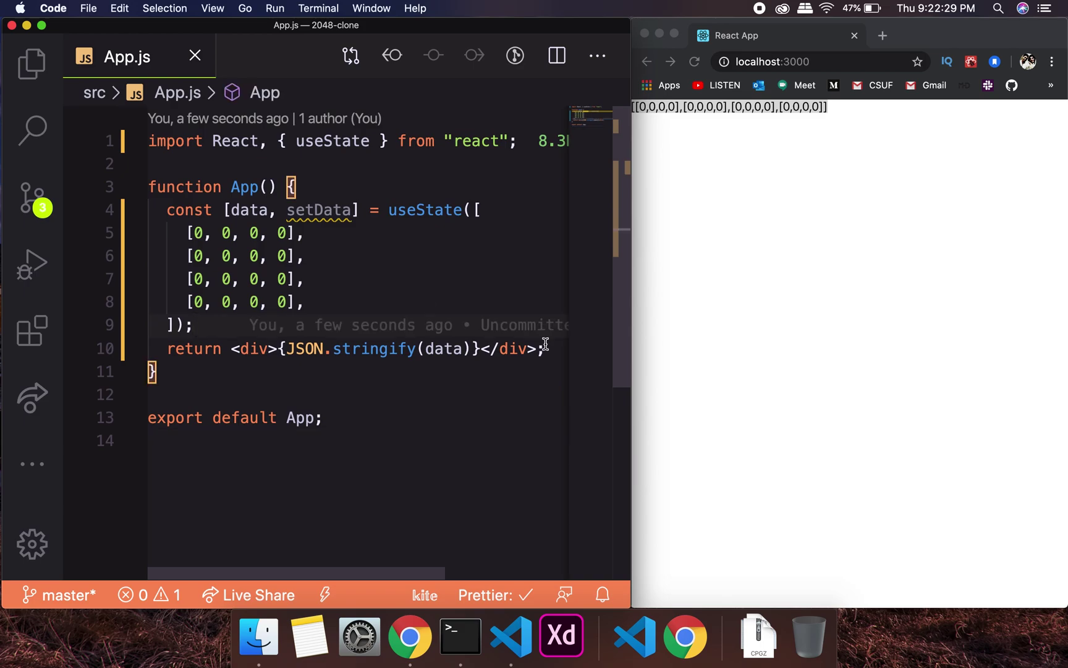
# Step: Replace the JSON div with a draft data.map(singleRow => { <Block }) callback
pyautogui.moveTo(537, 349); pyautogui.dragTo(242, 350)
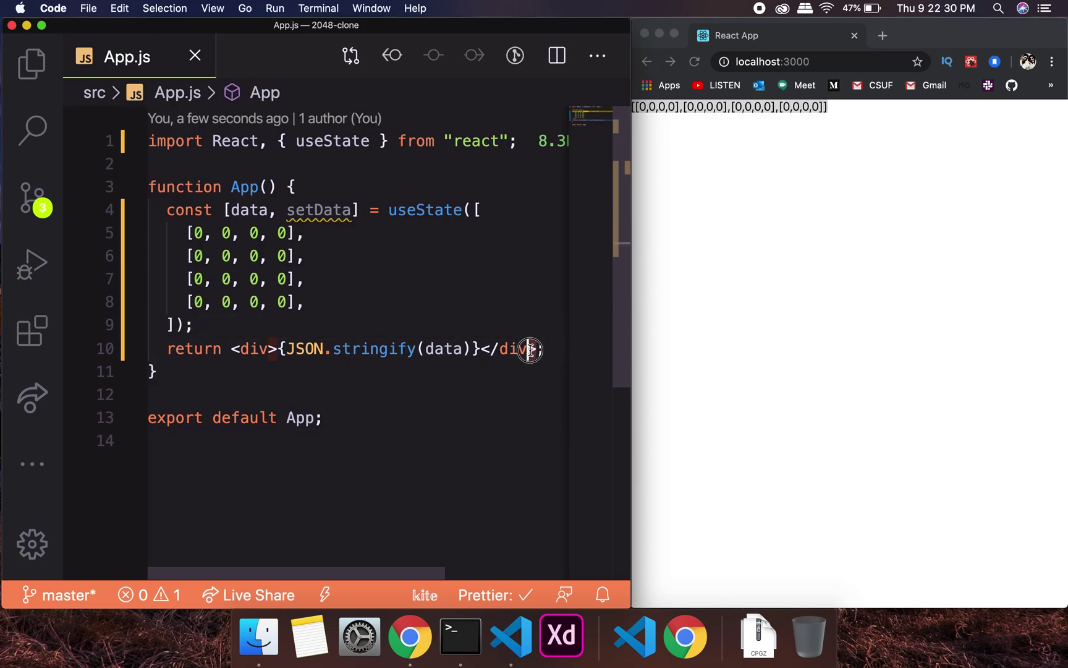
pyautogui.click(232, 349)
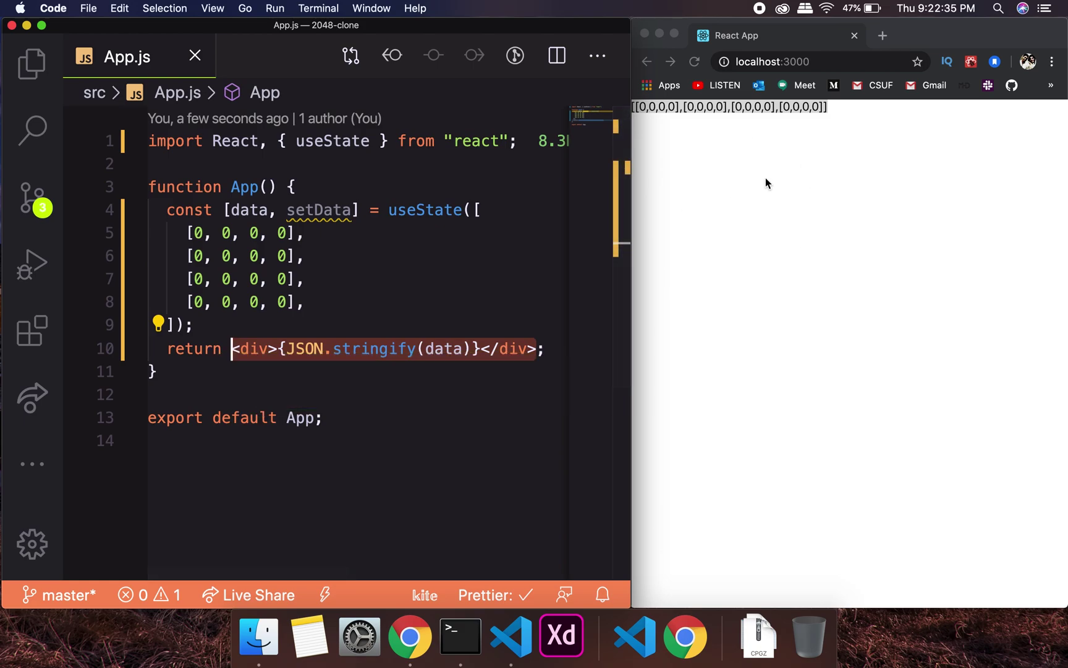
pyautogui.write('{}')
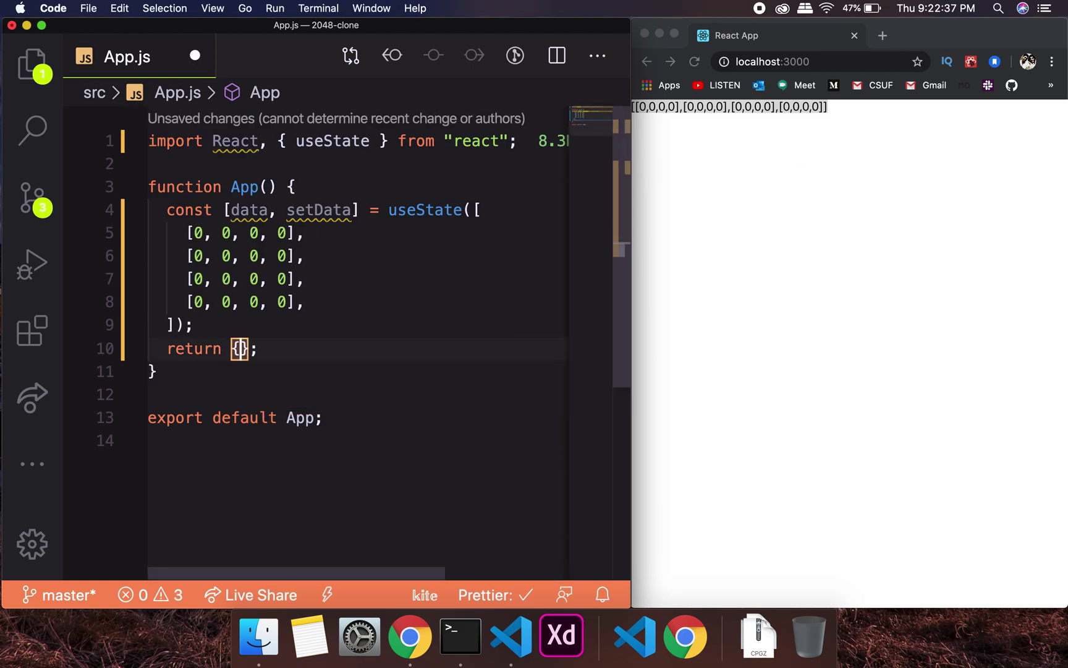
pyautogui.write('data.')
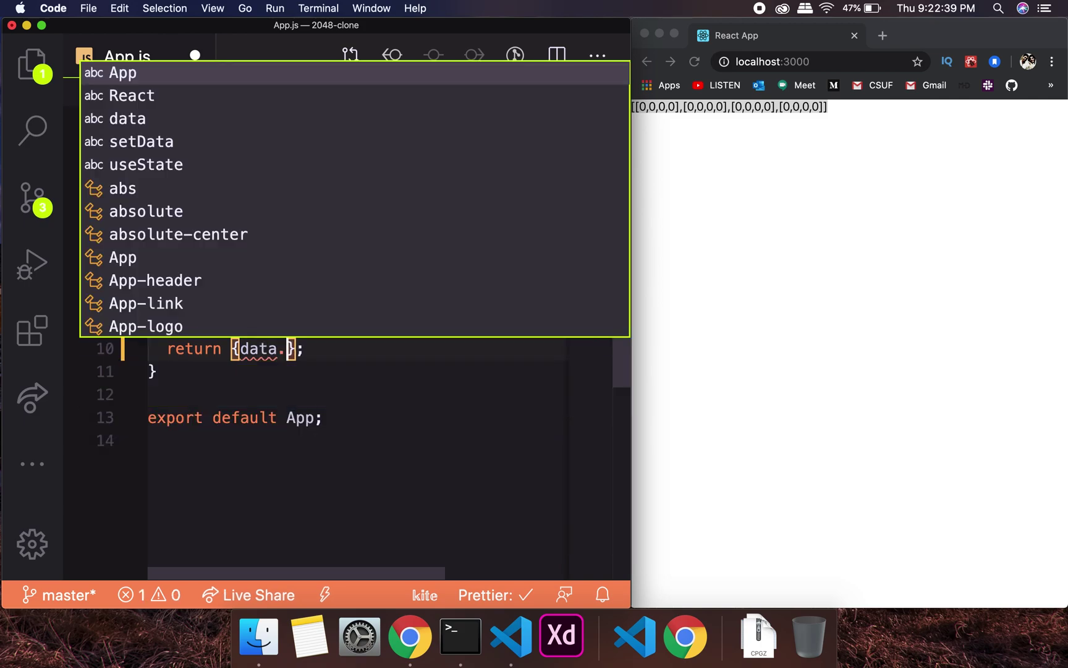
pyautogui.write('ap')
pyautogui.press('BackSpace')
pyautogui.press('BackSpace')
pyautogui.press('BackSpace')
pyautogui.write('.')
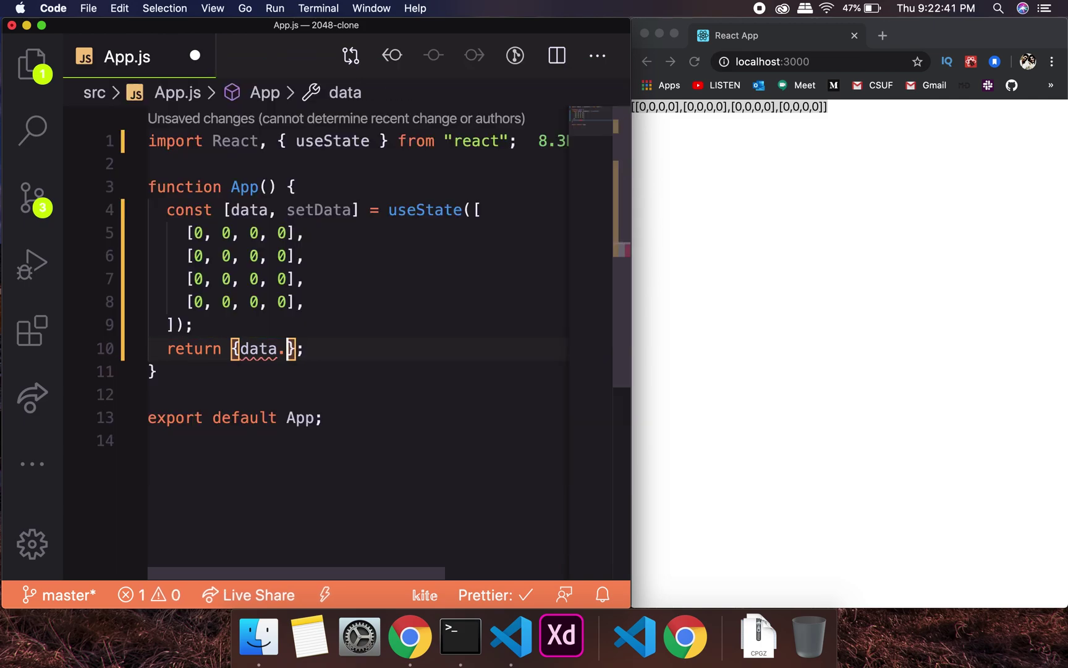
pyautogui.write('m,a')
pyautogui.press('BackSpace')
pyautogui.press('BackSpace')
pyautogui.write('ap')
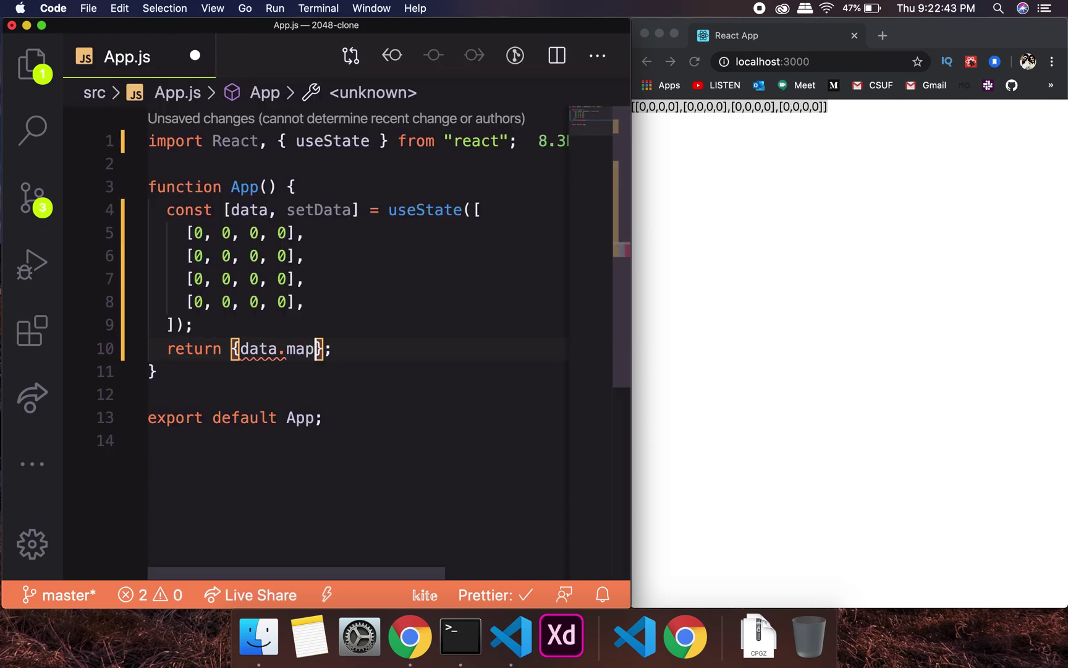
pyautogui.write('(')
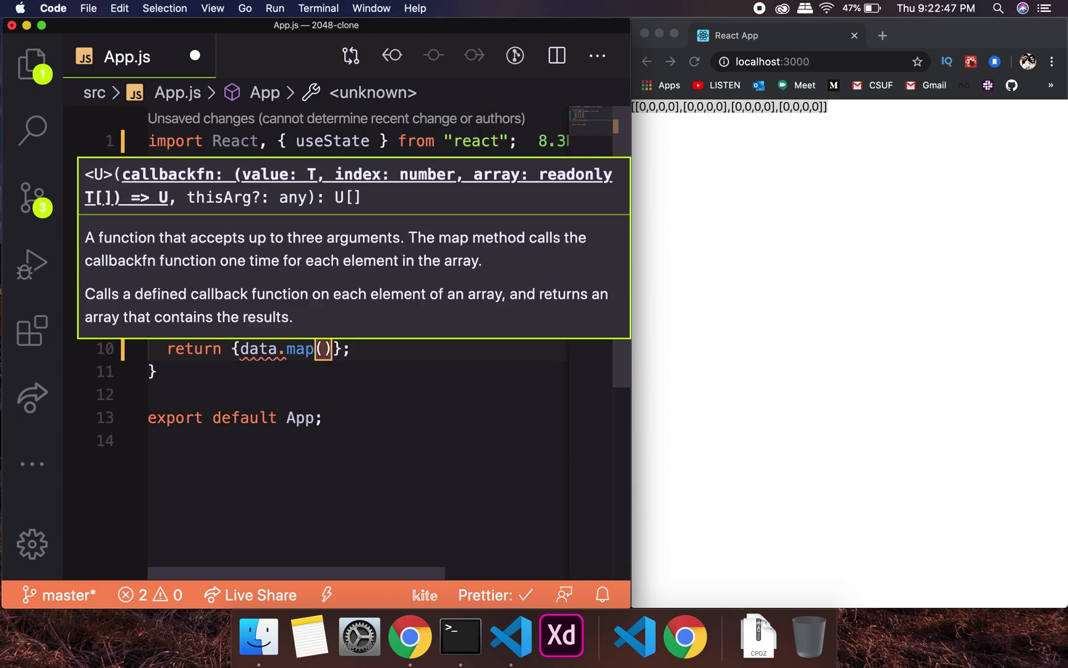
pyautogui.write('singleRo')
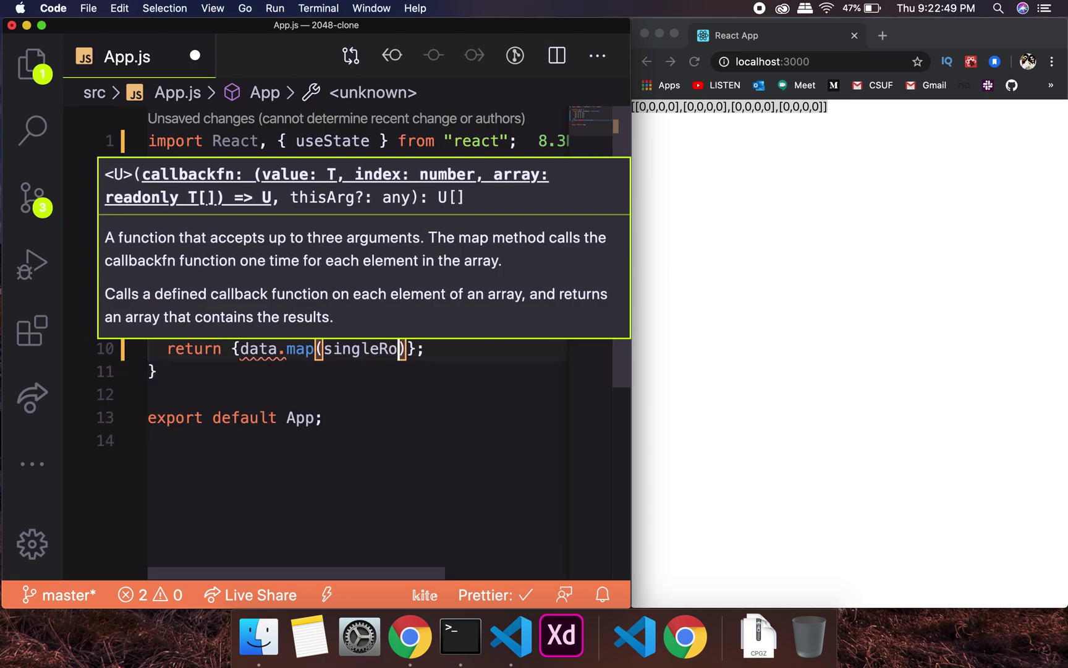
pyautogui.write('w')
pyautogui.press('Escape')
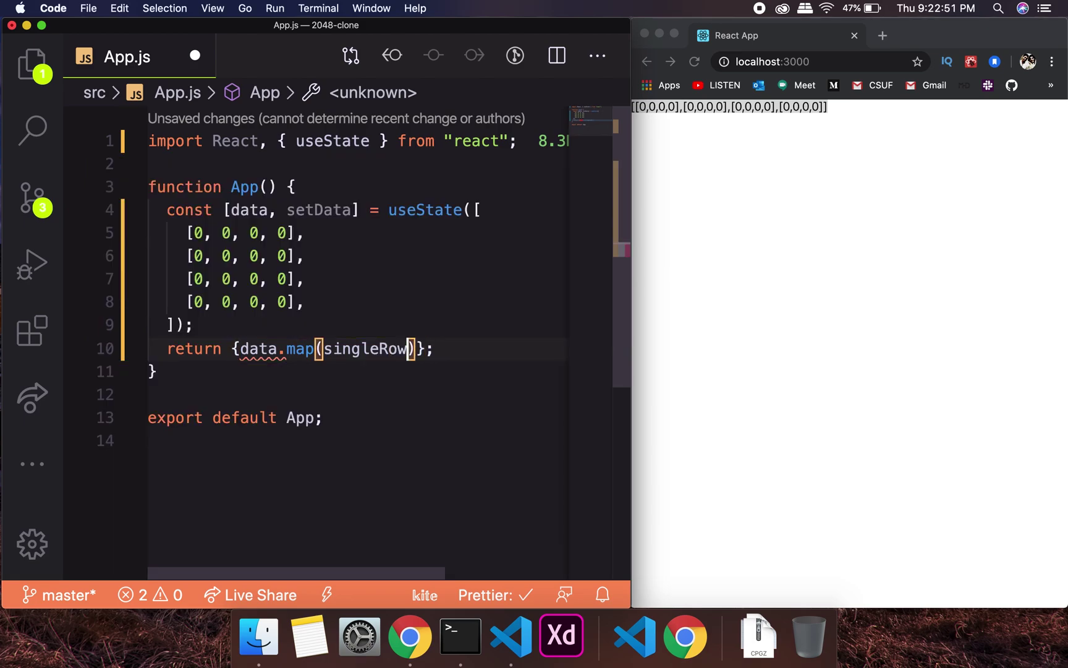
pyautogui.write('=>')
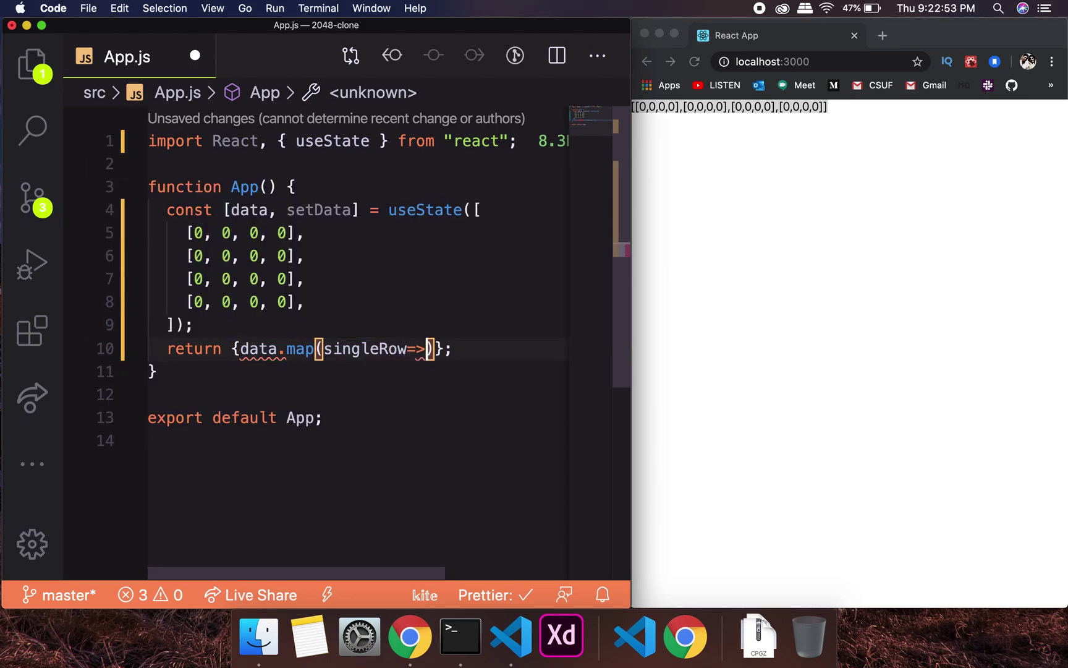
pyautogui.write('{')
pyautogui.press('Return')
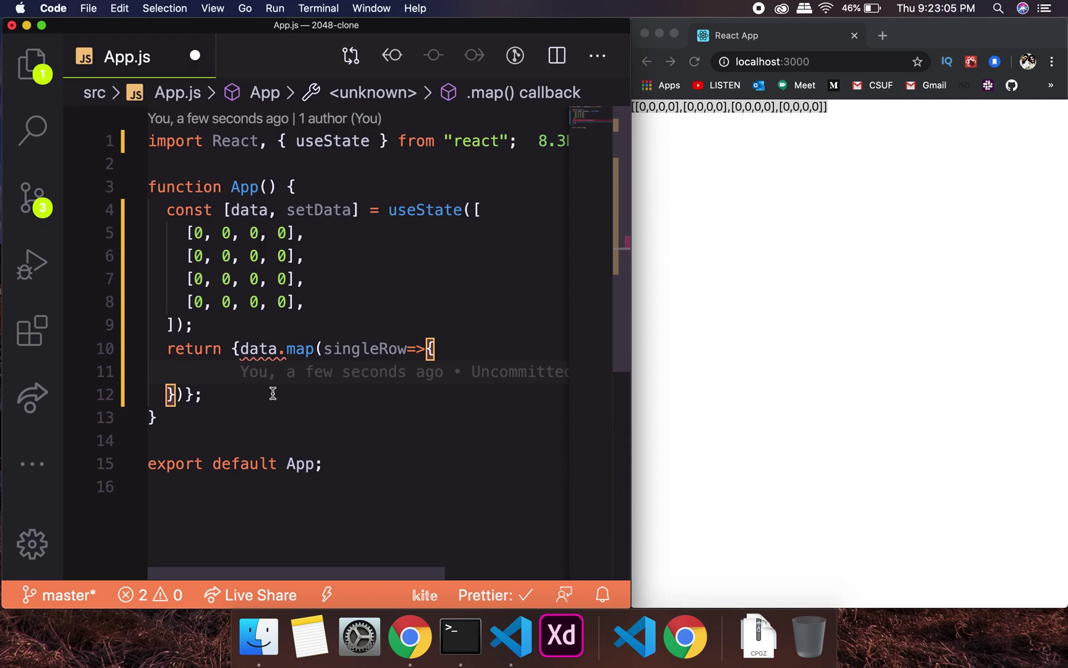
pyautogui.write('<Block')
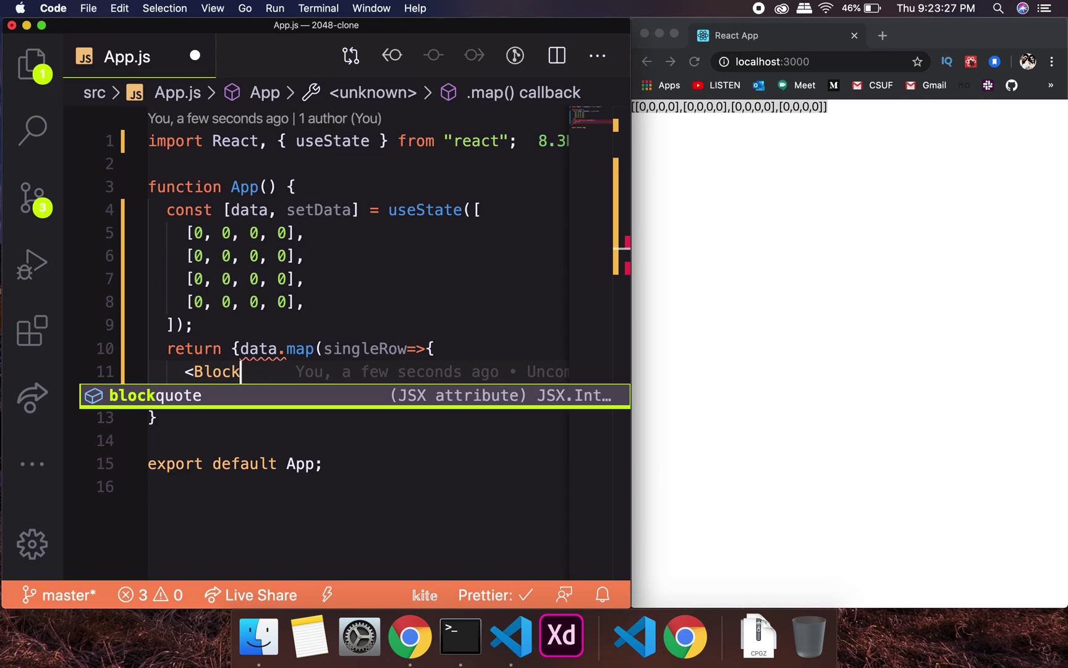
pyautogui.press('Escape')
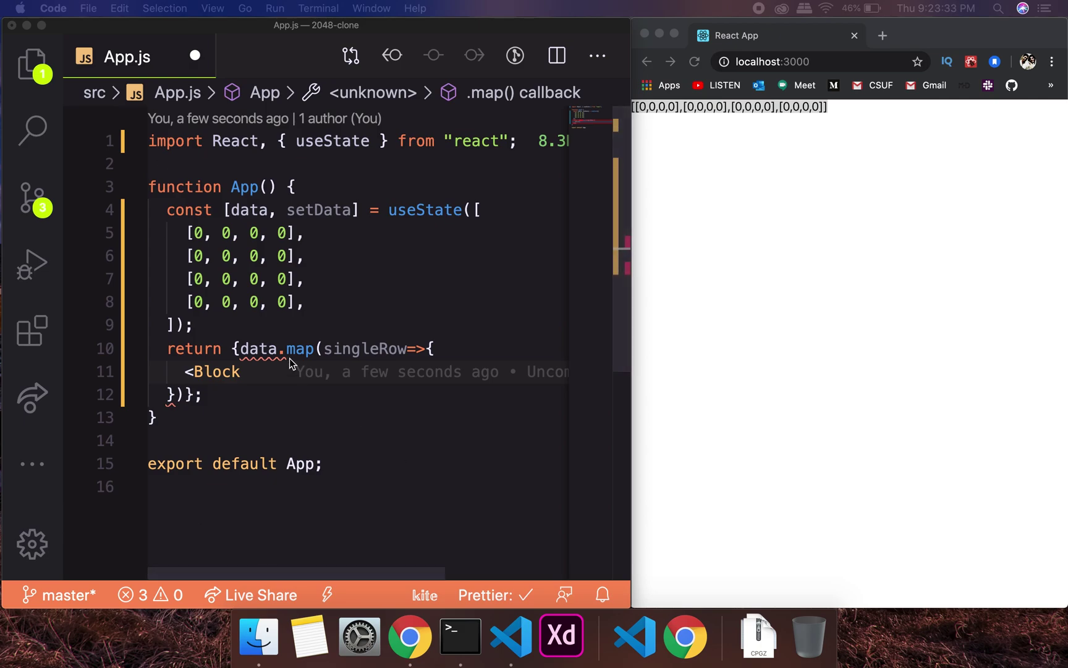
pyautogui.moveTo(219, 394); pyautogui.dragTo(168, 348)
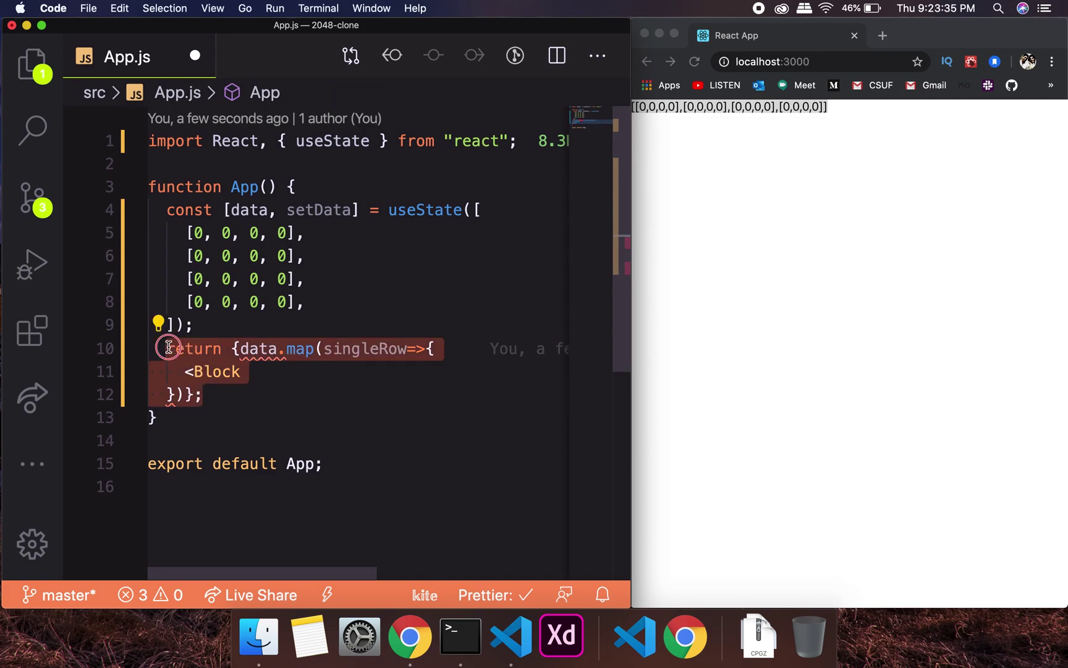
# Step: Paste nested data.map/row.map code rendering <Block num={digit} key={index} /> inside flex divs
pyautogui.press('super+v')
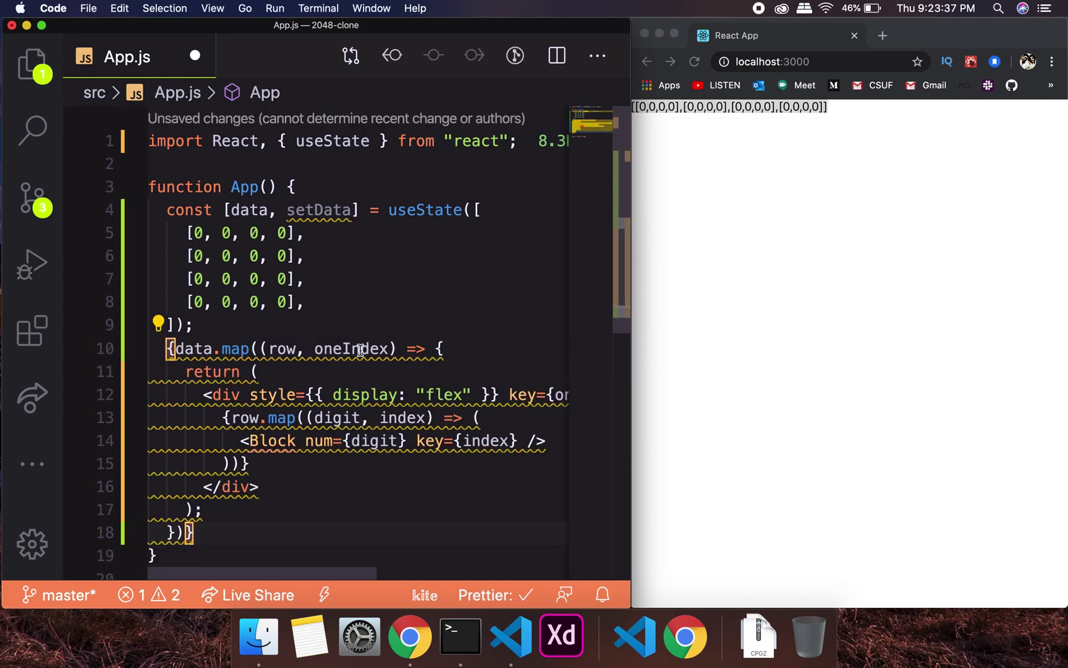
pyautogui.click(372, 348)
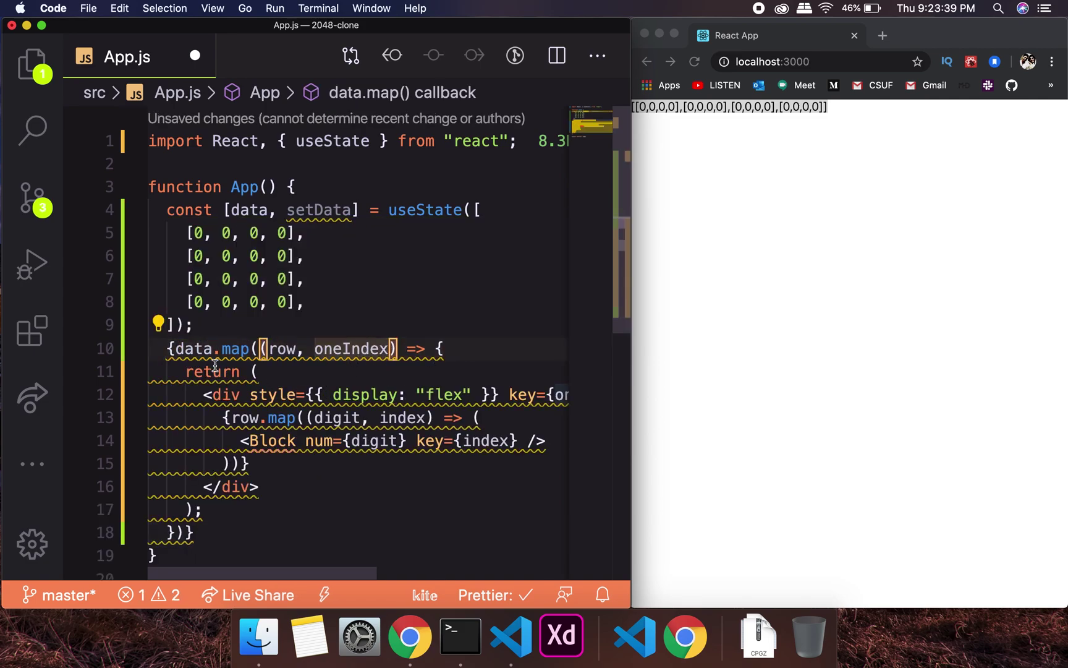
pyautogui.hscroll(1, 473, 404)
pyautogui.hscroll(-2, 473, 404)
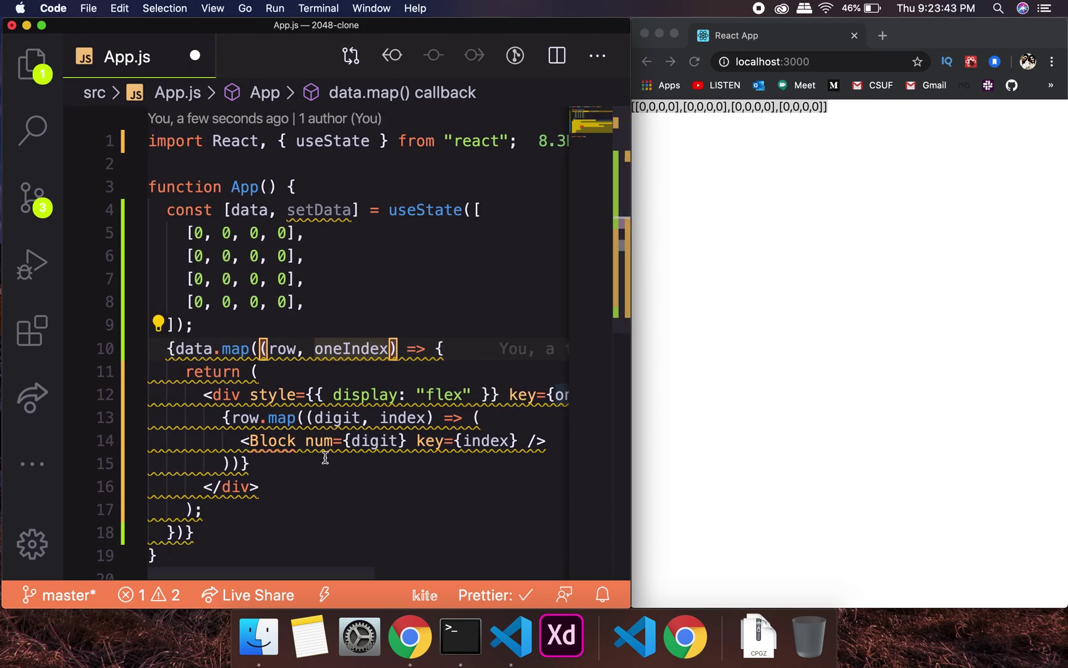
pyautogui.scroll(-4, 275, 417)
pyautogui.click(181, 437)
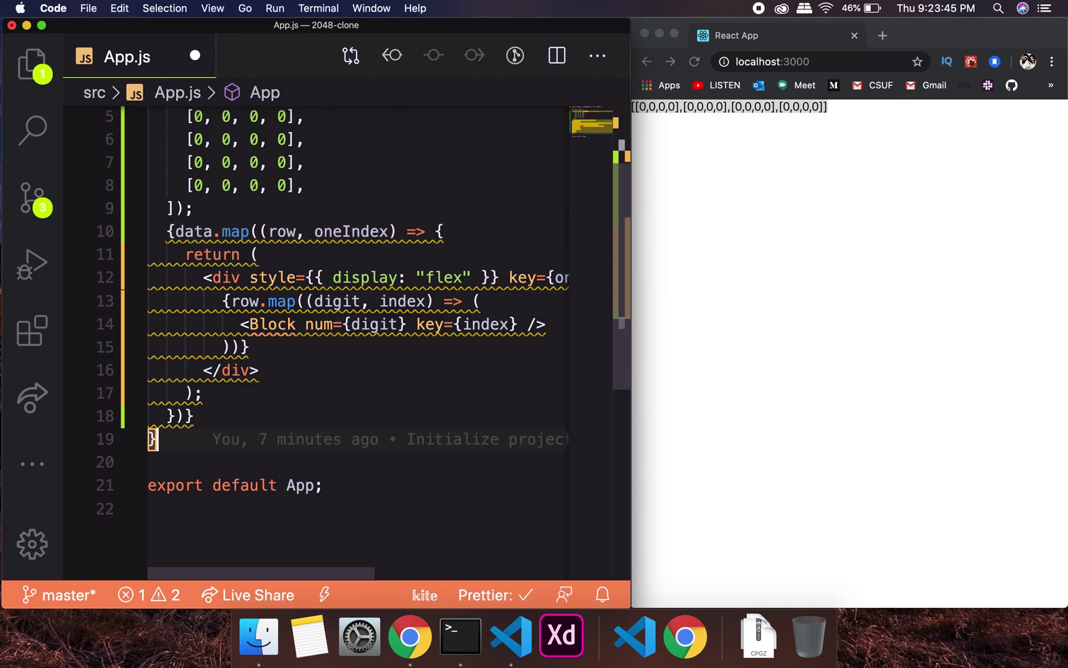
pyautogui.press('Return')
pyautogui.press('Return')
pyautogui.write('const Bl')
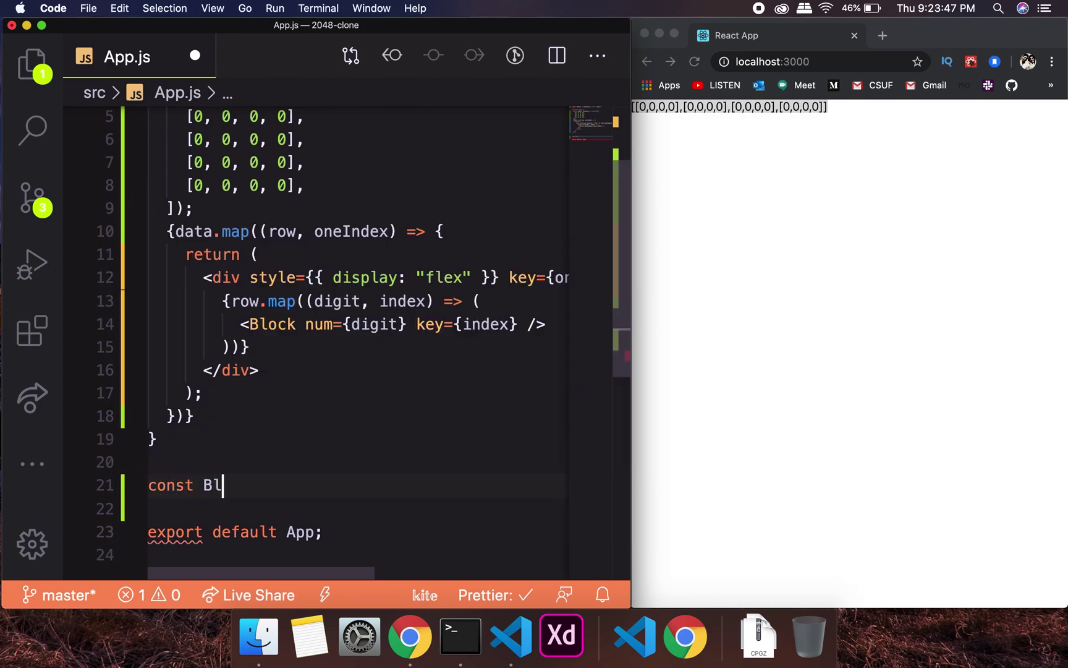
pyautogui.write('ock = () =>')
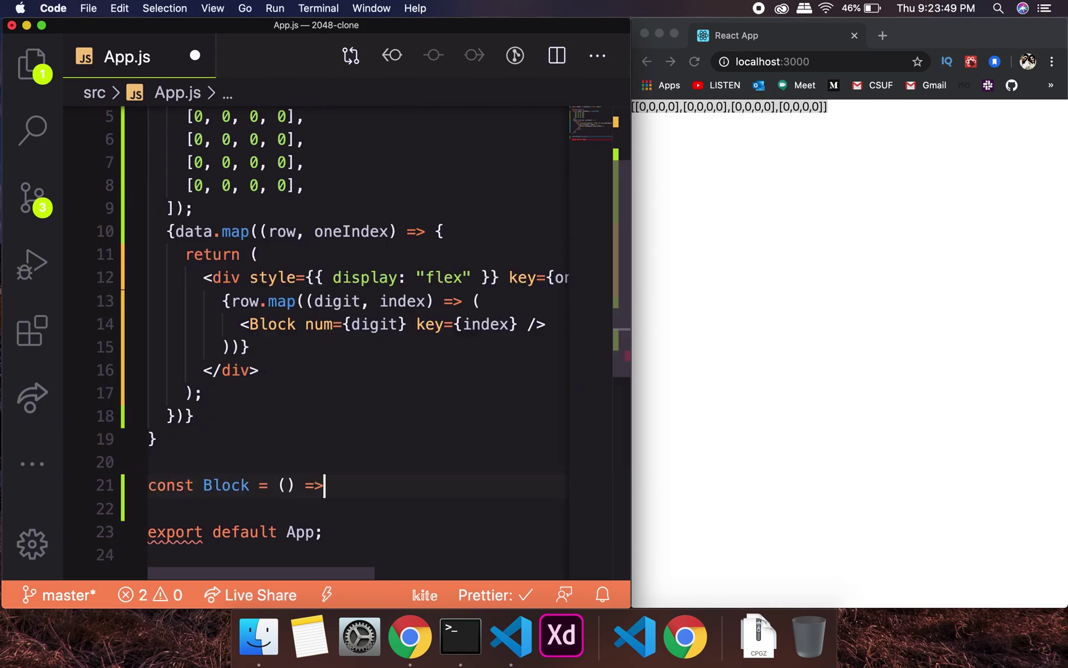
pyautogui.write(' {')
# Step: Create the Block component below App with {num} destructured in its parameters
pyautogui.press('Return')
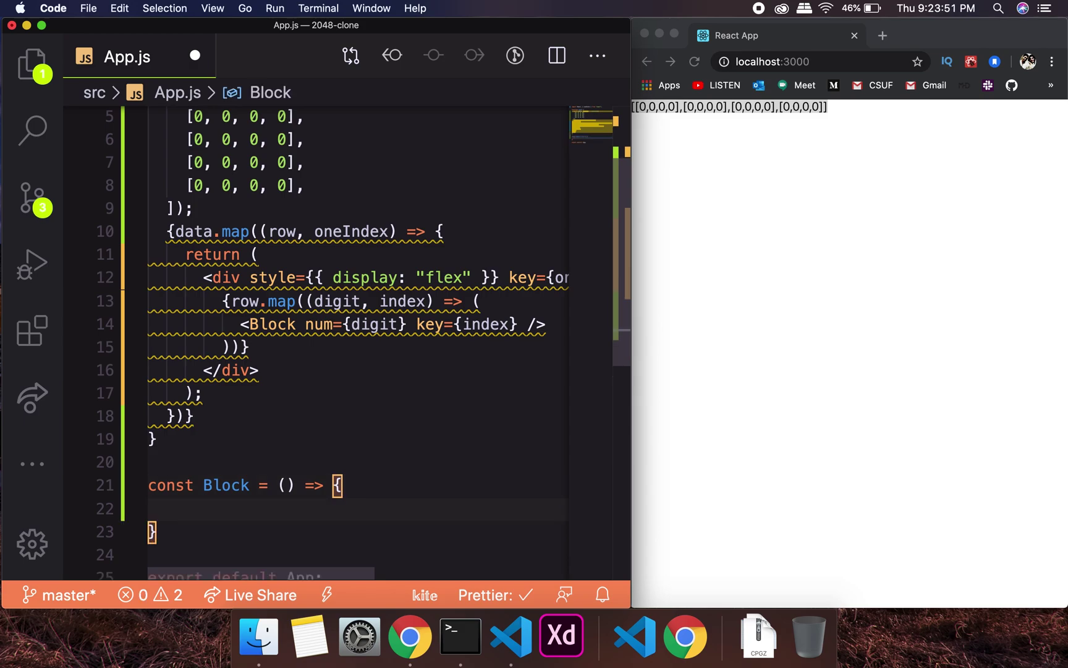
pyautogui.write('return <')
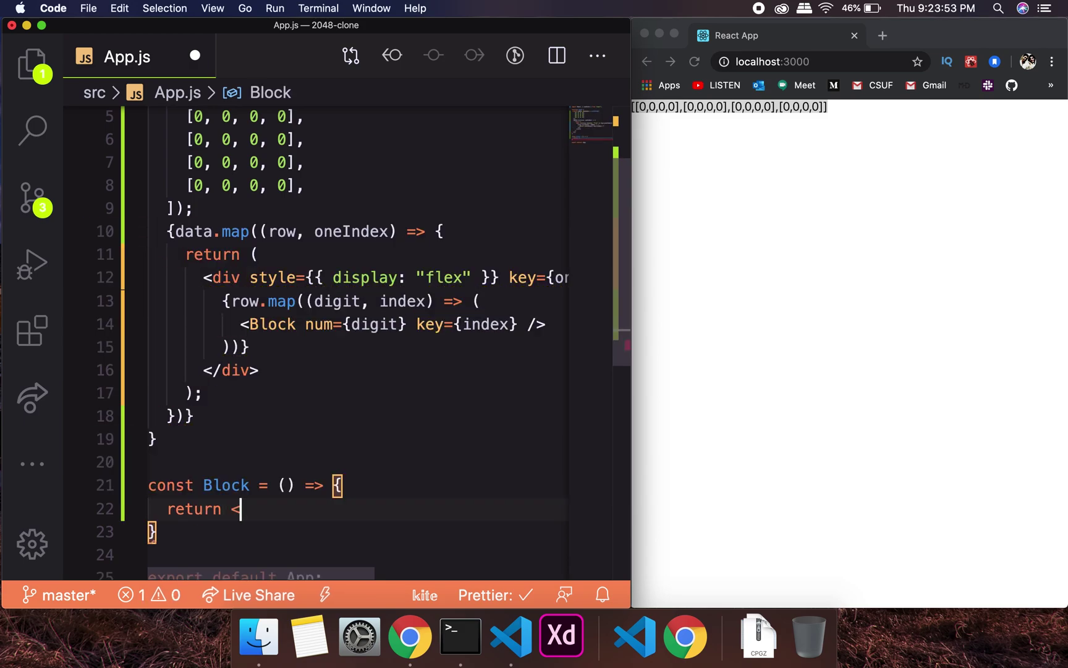
pyautogui.write('div></div>')
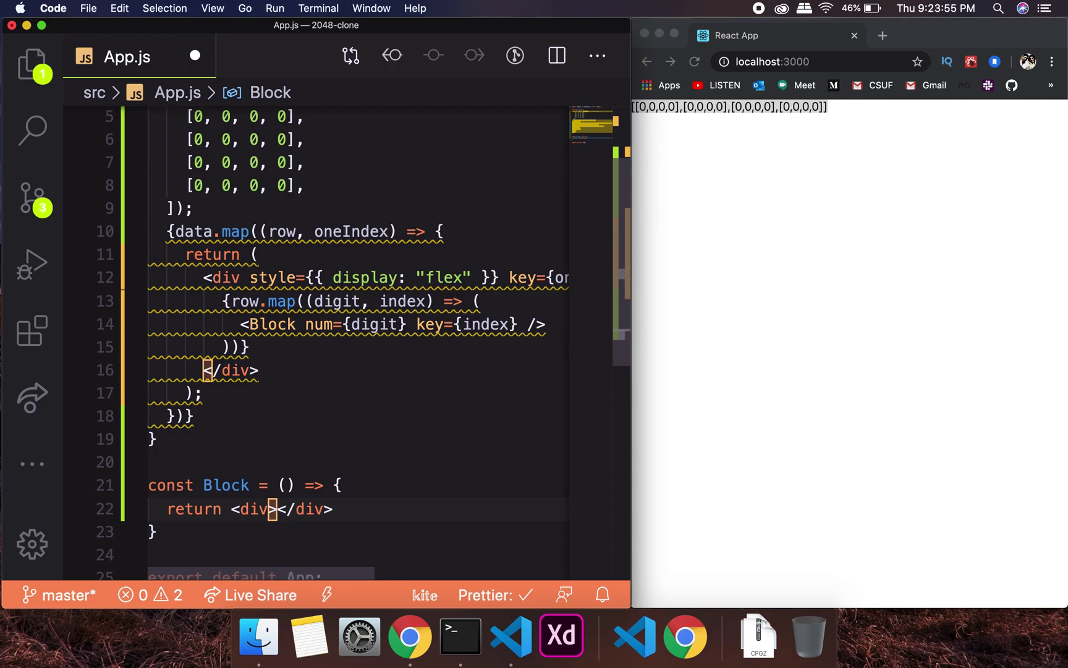
pyautogui.write('{')
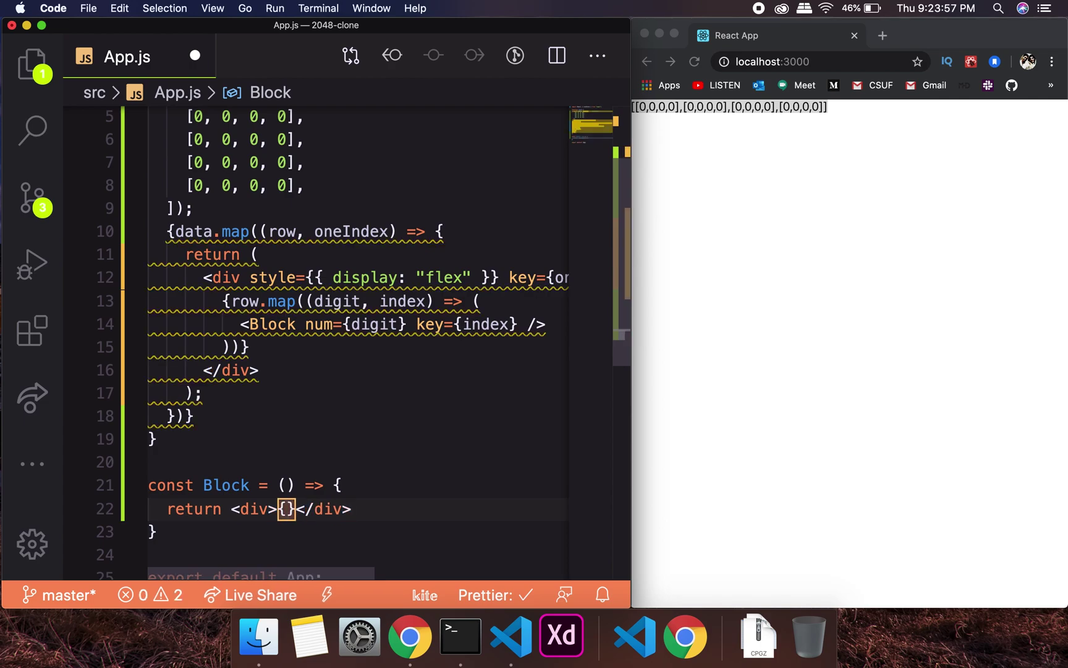
pyautogui.write('num')
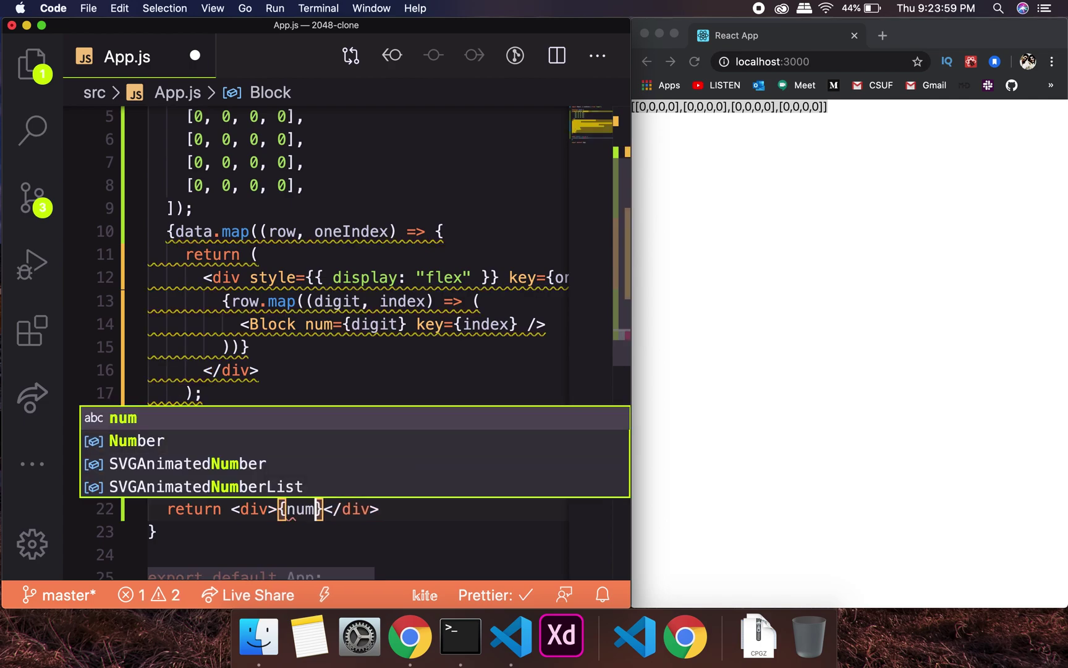
pyautogui.write('}')
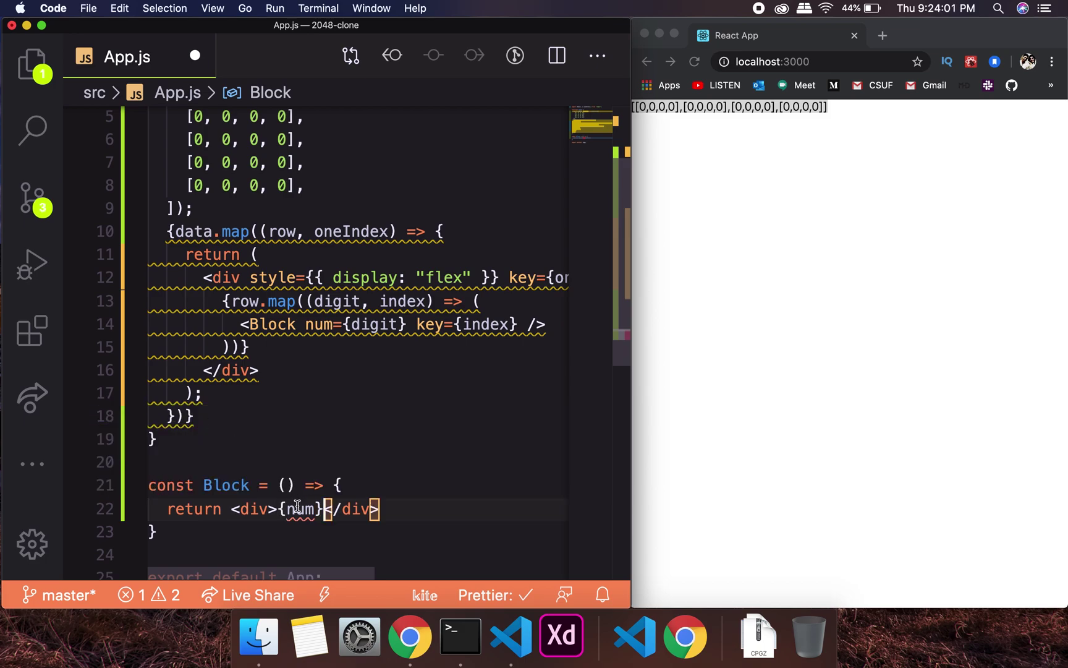
pyautogui.click(288, 486)
pyautogui.write('{')
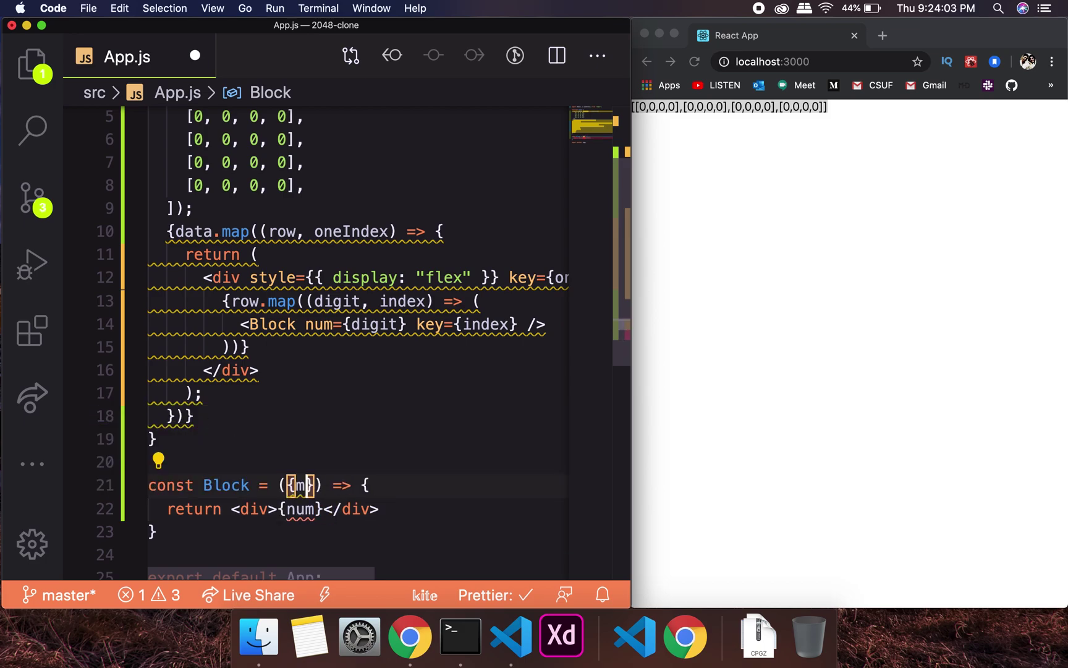
pyautogui.write('mu')
pyautogui.press('BackSpace')
pyautogui.press('BackSpace')
pyautogui.write('num')
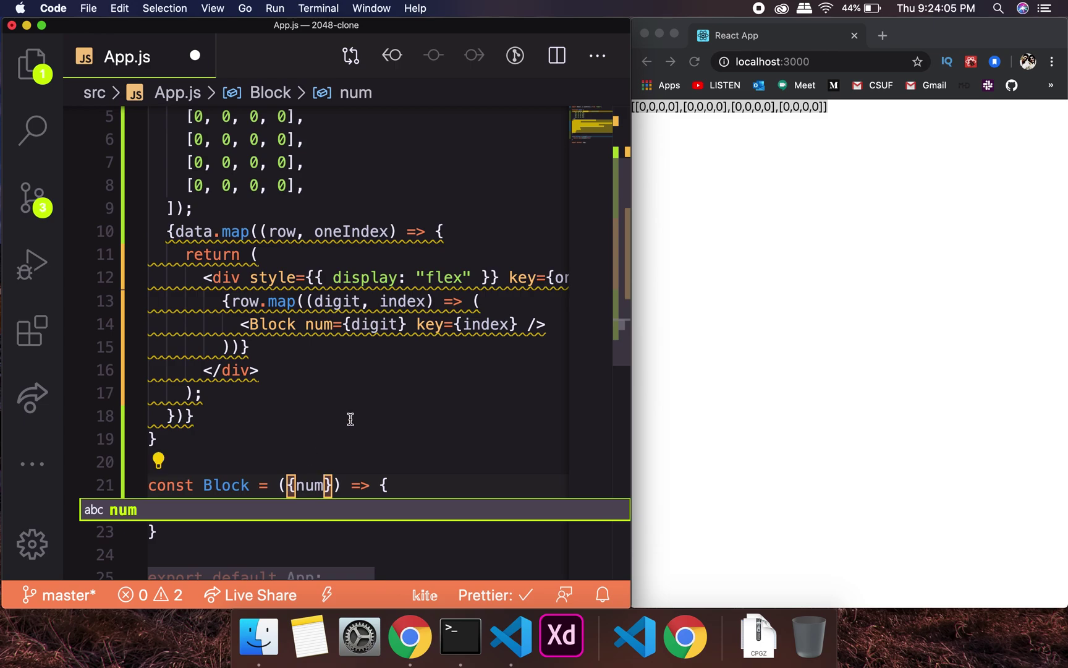
pyautogui.click(361, 464)
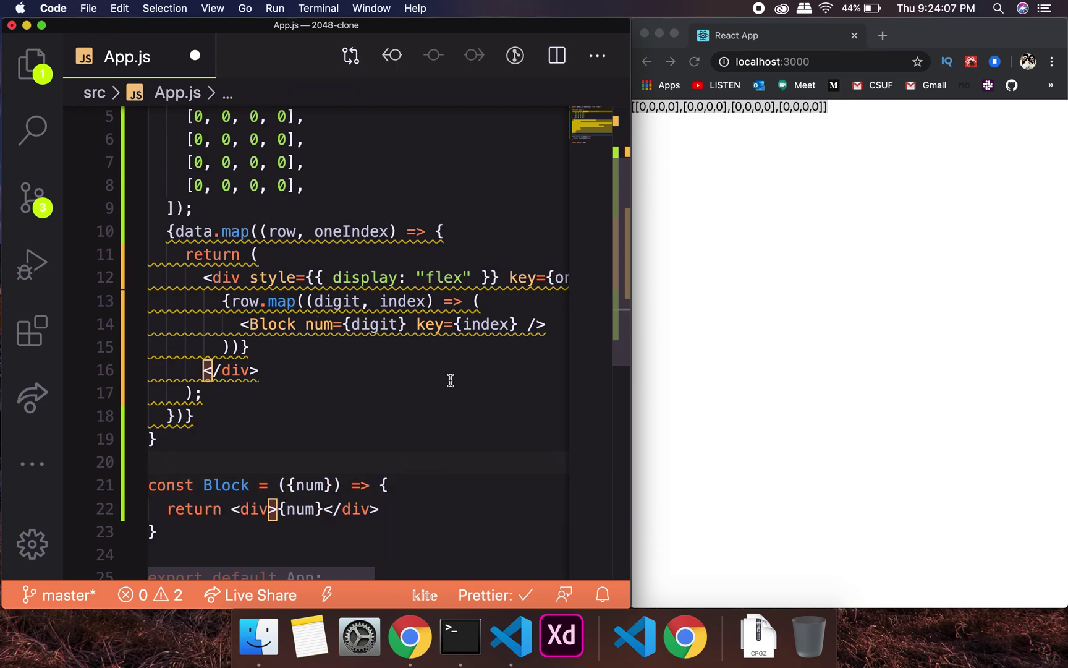
pyautogui.hscroll(3, 449, 381)
pyautogui.hscroll(-3, 451, 381)
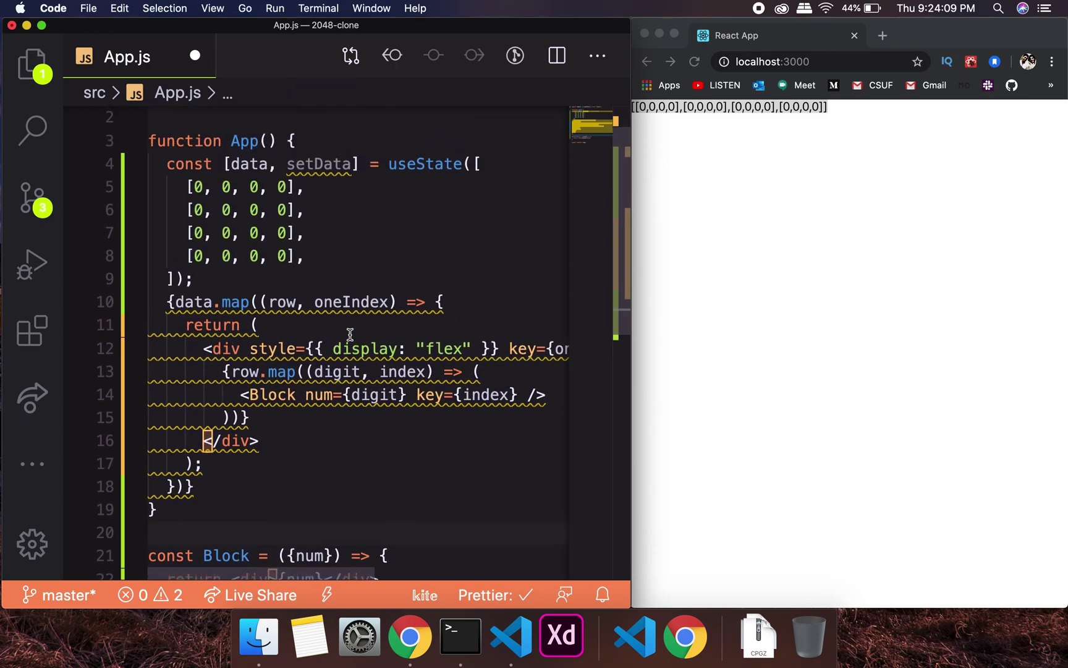
pyautogui.scroll(2, 350, 334)
pyautogui.hscroll(5, 350, 334)
pyautogui.hscroll(-5, 350, 334)
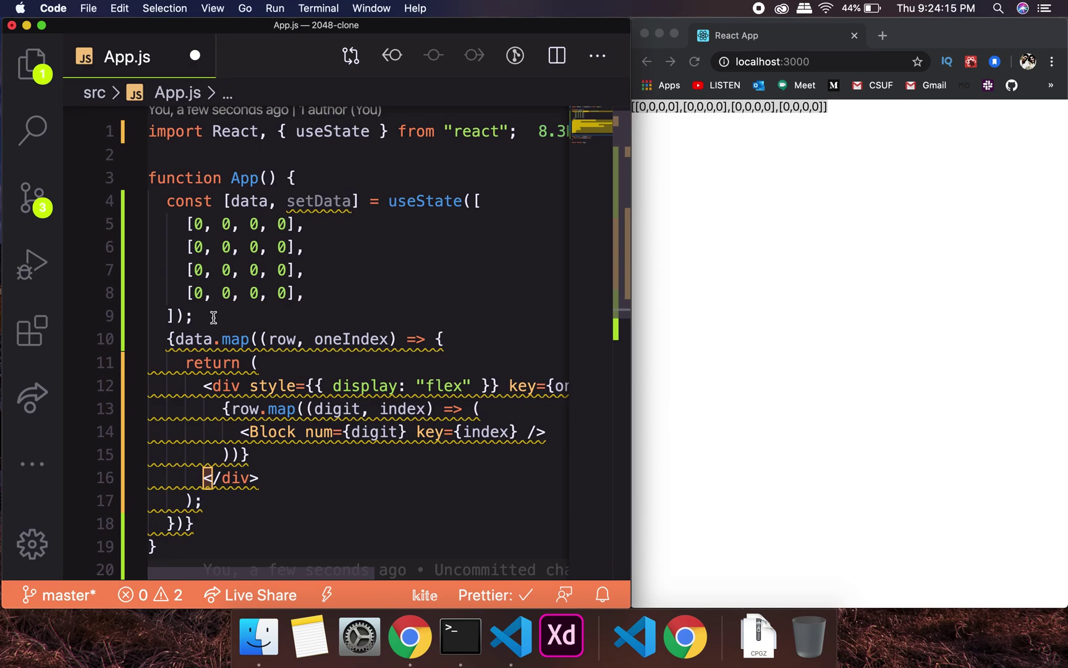
# Step: Add new lines after the 4x4 state declaration on line 9 to begin App's return
pyautogui.click(213, 317)
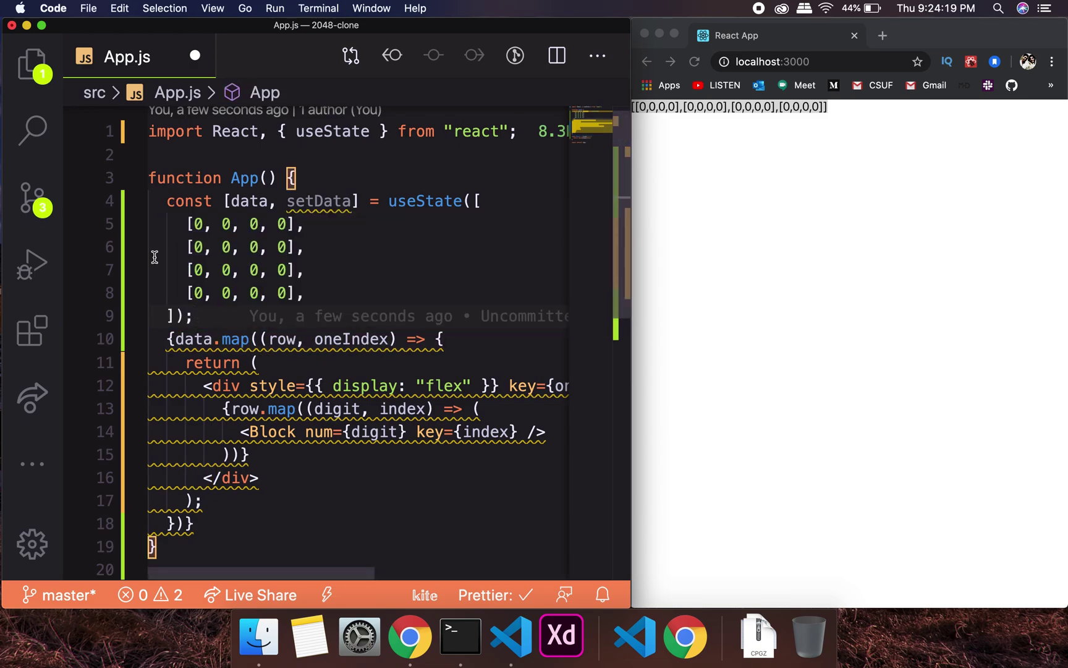
pyautogui.press('Return')
pyautogui.press('Return')
pyautogui.write('re')
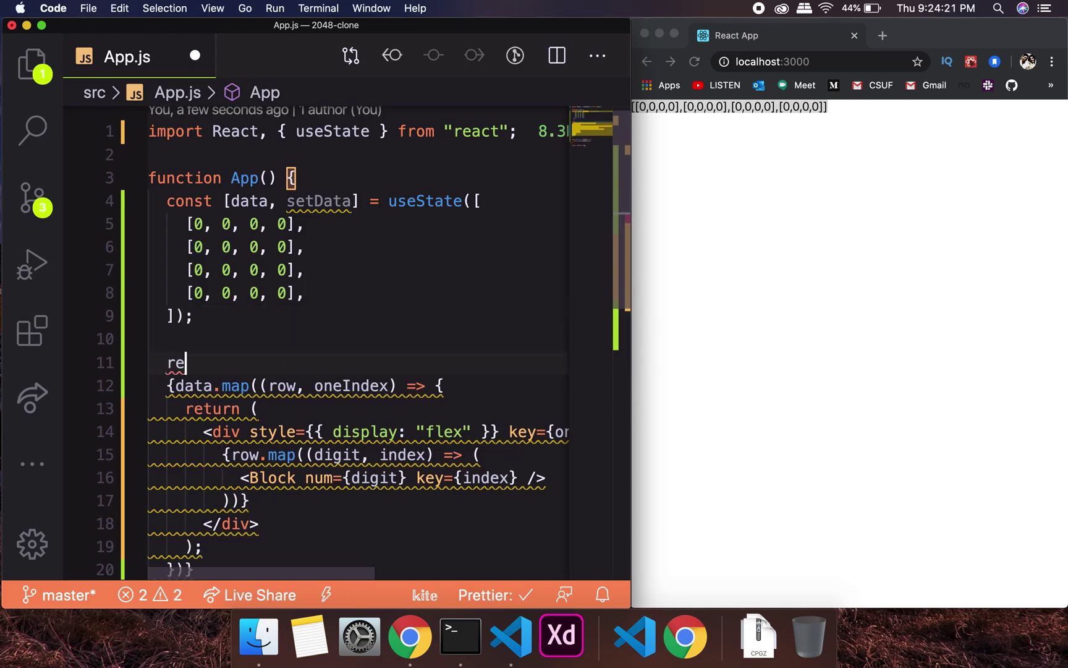
pyautogui.write('turn (')
# Step: Move the data.map block inside a return (<div></div>) wrapper
pyautogui.press('Return')
pyautogui.write('<')
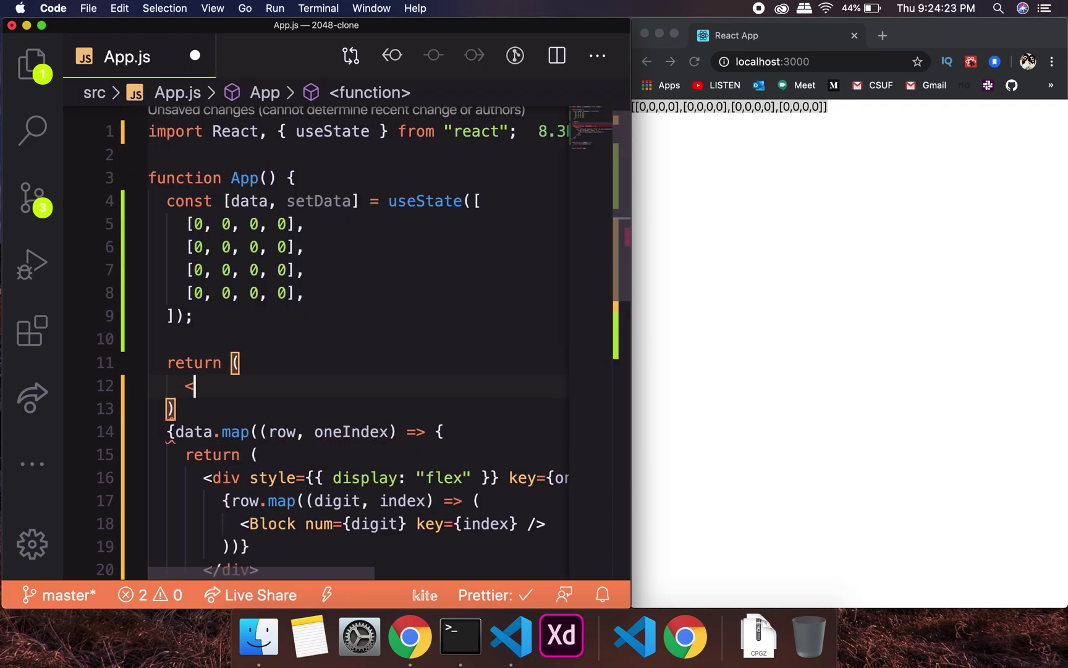
pyautogui.write('div></div>')
pyautogui.press('Return')
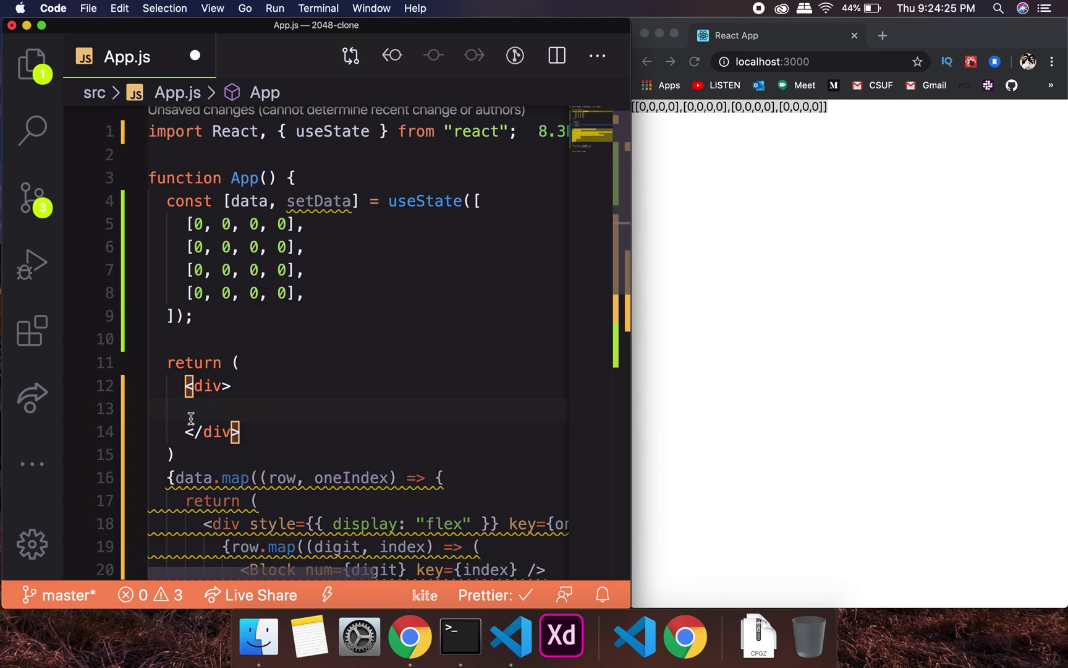
pyautogui.click(170, 477)
pyautogui.scroll(-5, 342, 487)
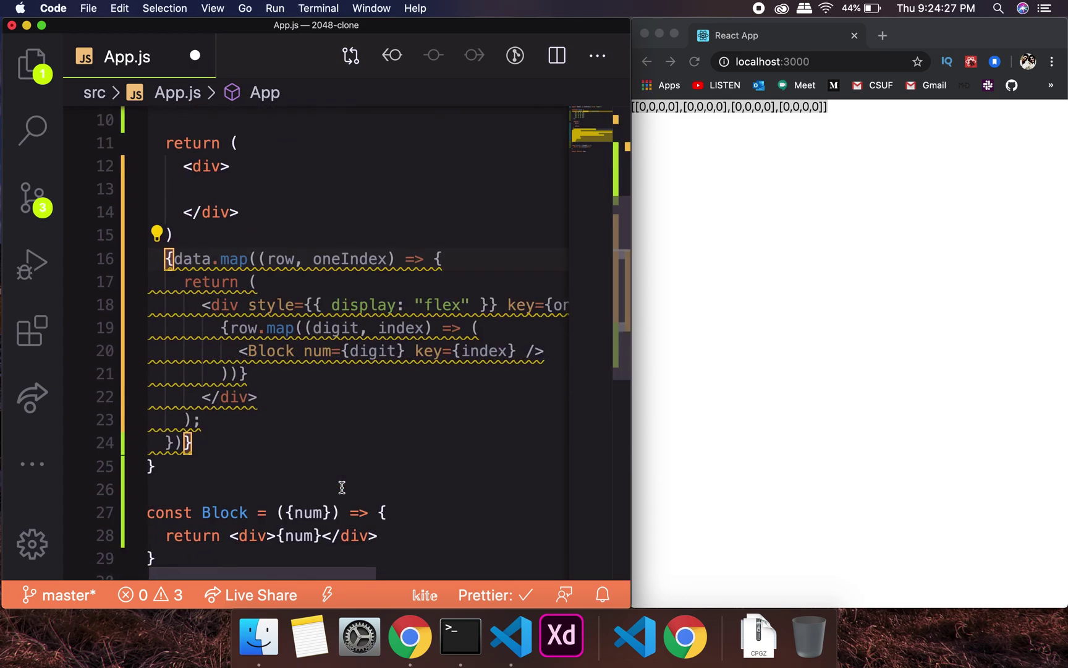
pyautogui.keyDown('shift'); pyautogui.click(227, 441); pyautogui.keyUp('shift')
pyautogui.press('BackSpace')
pyautogui.click(251, 191)
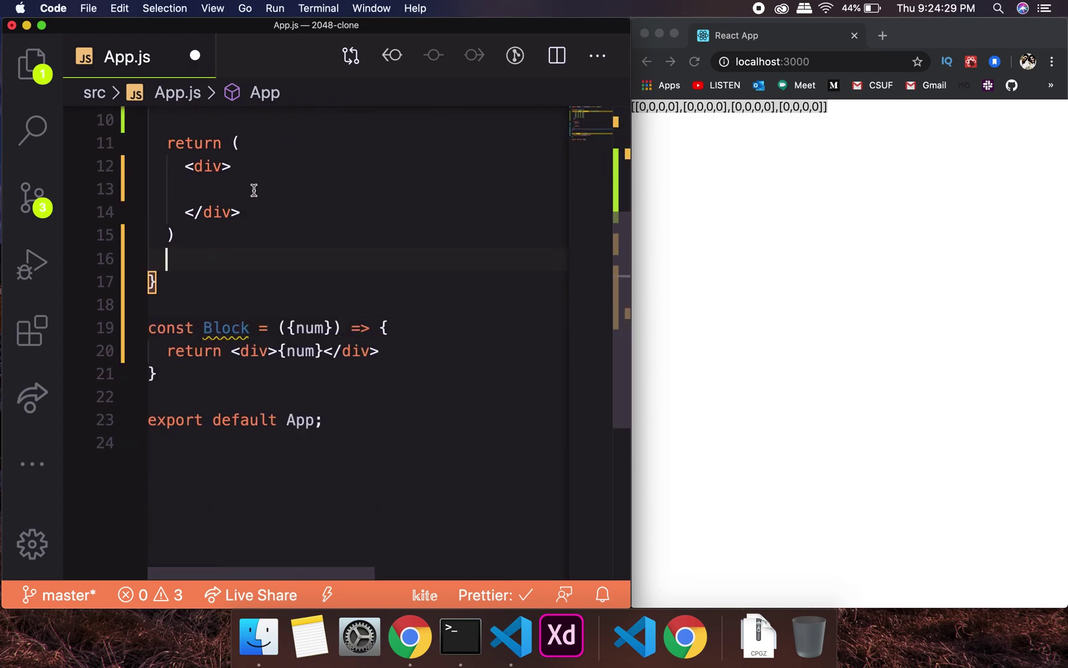
pyautogui.press('super+v')
# Step: Save App.js and confirm Chrome shows four rows of 0000
pyautogui.press('super+s')
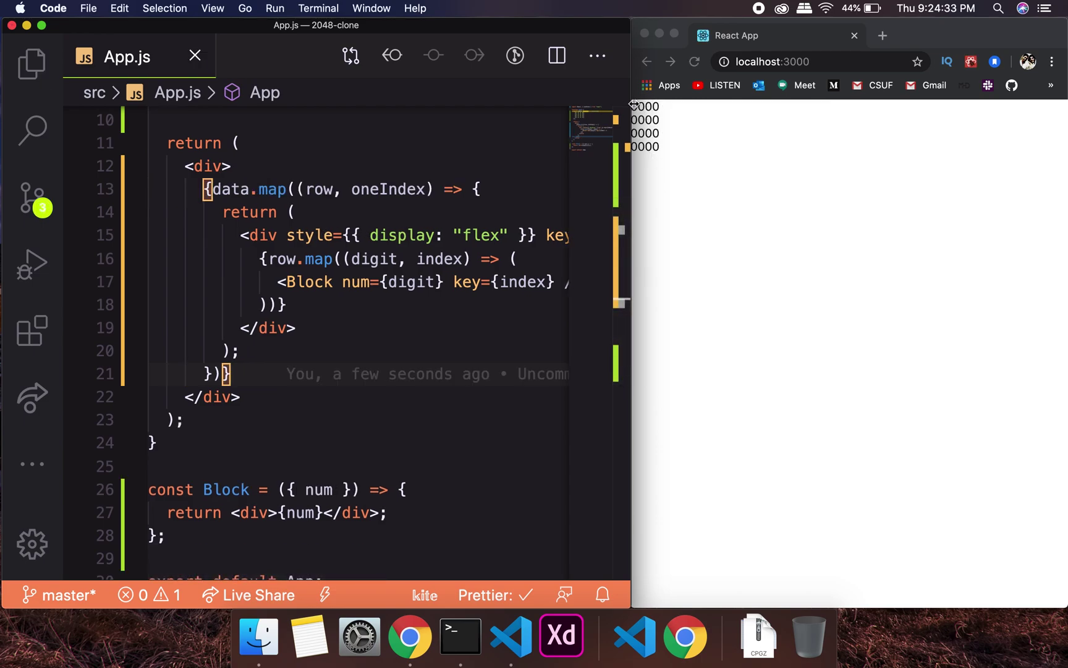
pyautogui.click(656, 126)
pyautogui.moveTo(661, 148); pyautogui.dragTo(653, 102)
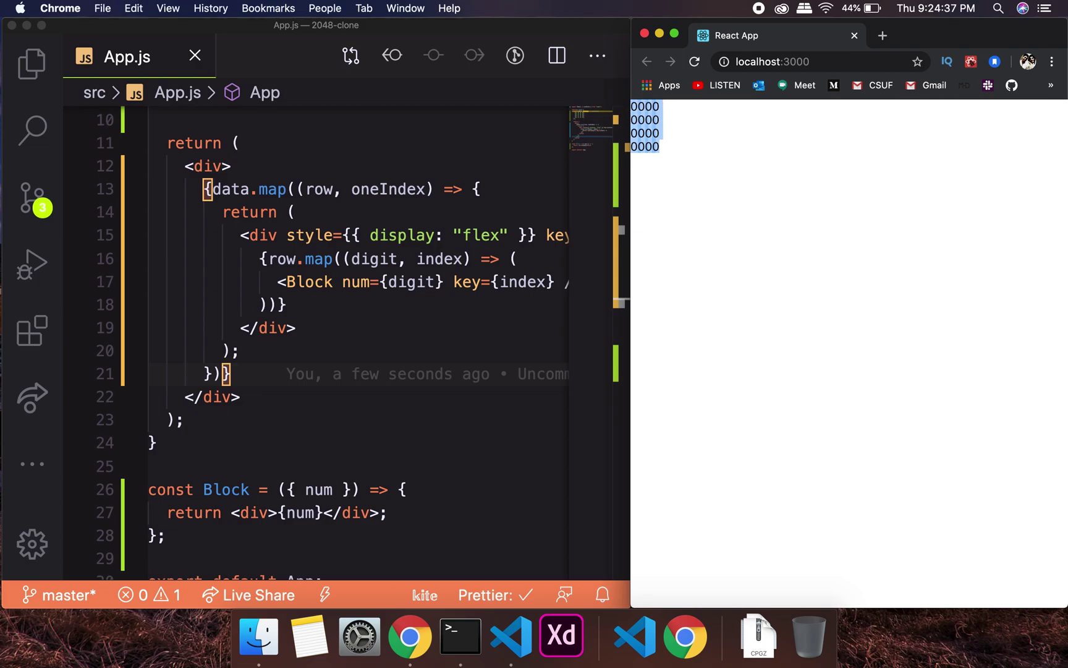
pyautogui.press('super+Tab')
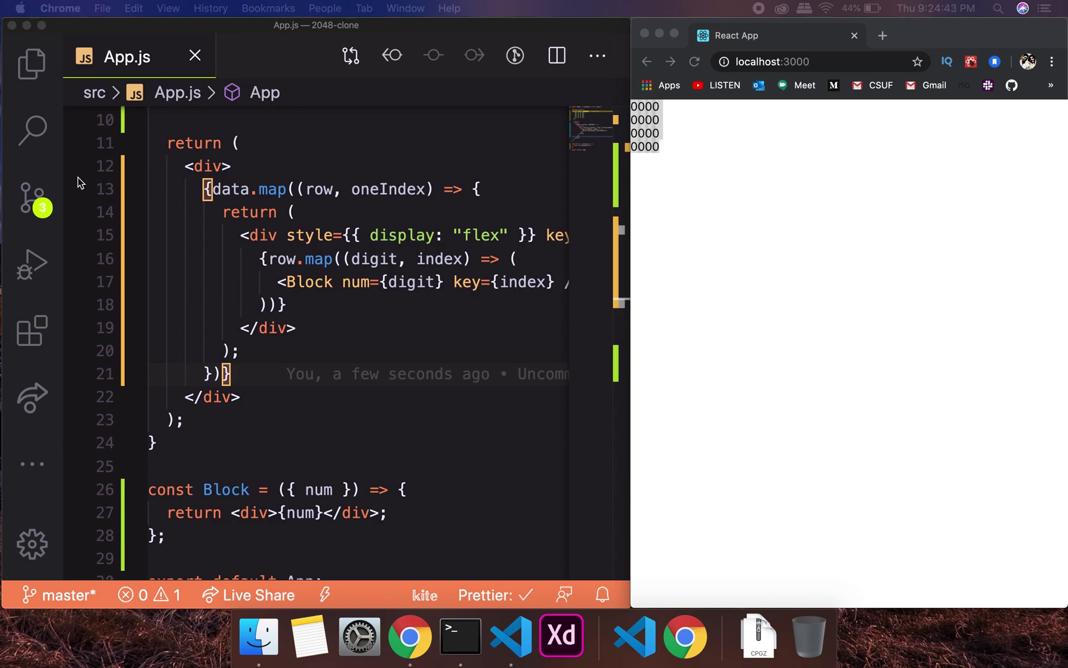
# Step: Give the outer div an #AD9D8F style with width, margin, padding, borderRadius, marginTop, and save
pyautogui.click(224, 170)
pyautogui.write('style={{       background: "#AD9D8F",       width: "max-content",       margin: "auto",       padding: 5,       borderRadius: 5,       marginTop: 10,     }}')
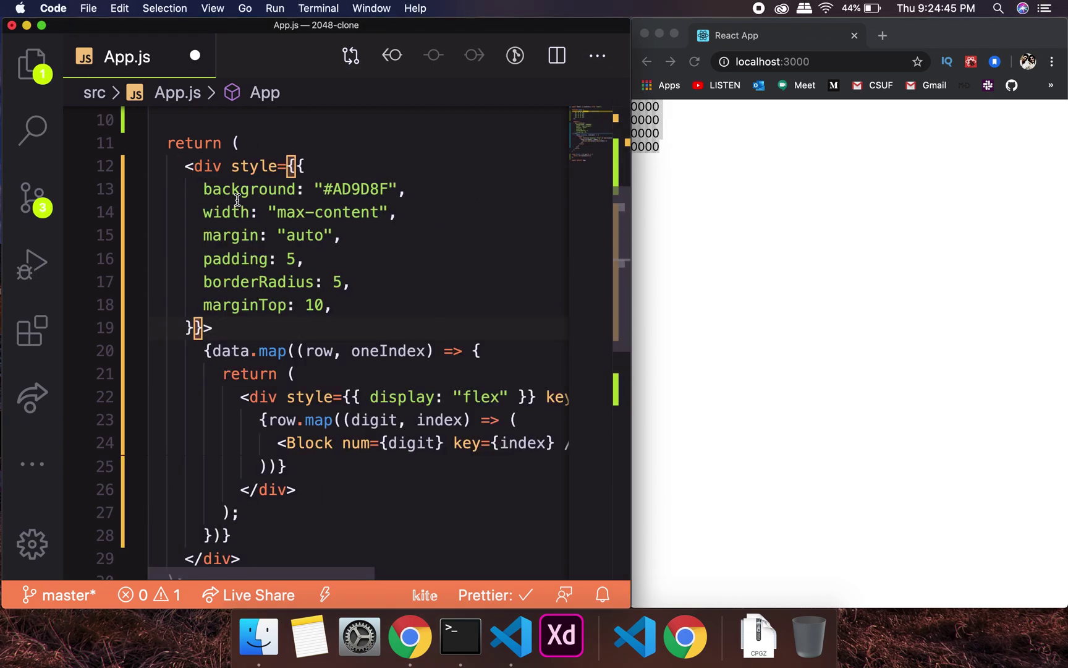
pyautogui.press('super+s')
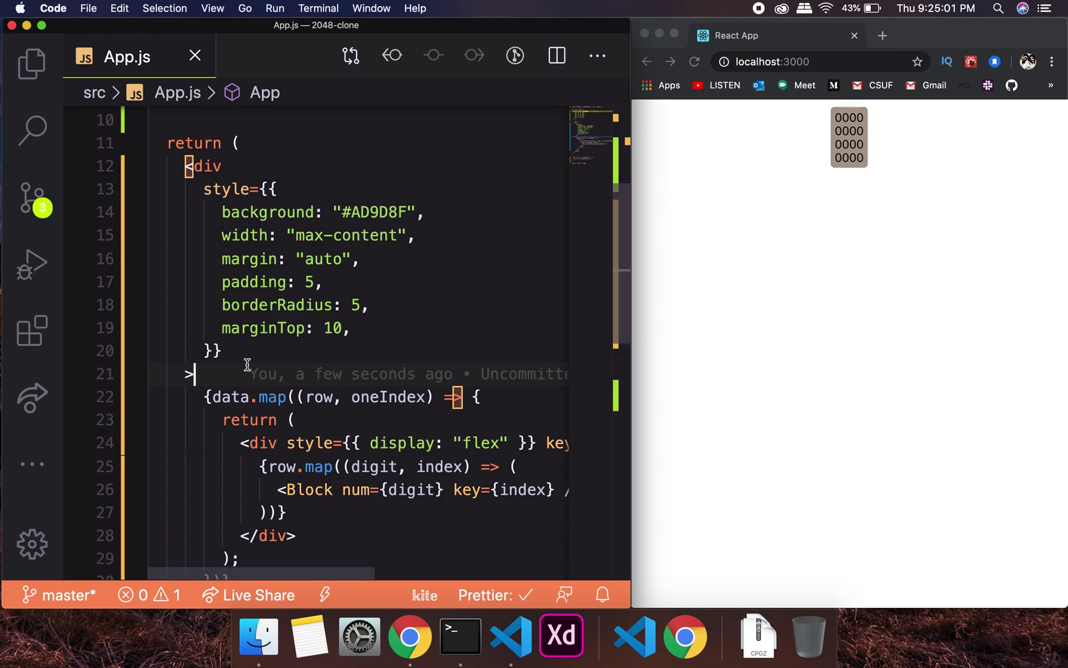
pyautogui.scroll(-1, 446, 454)
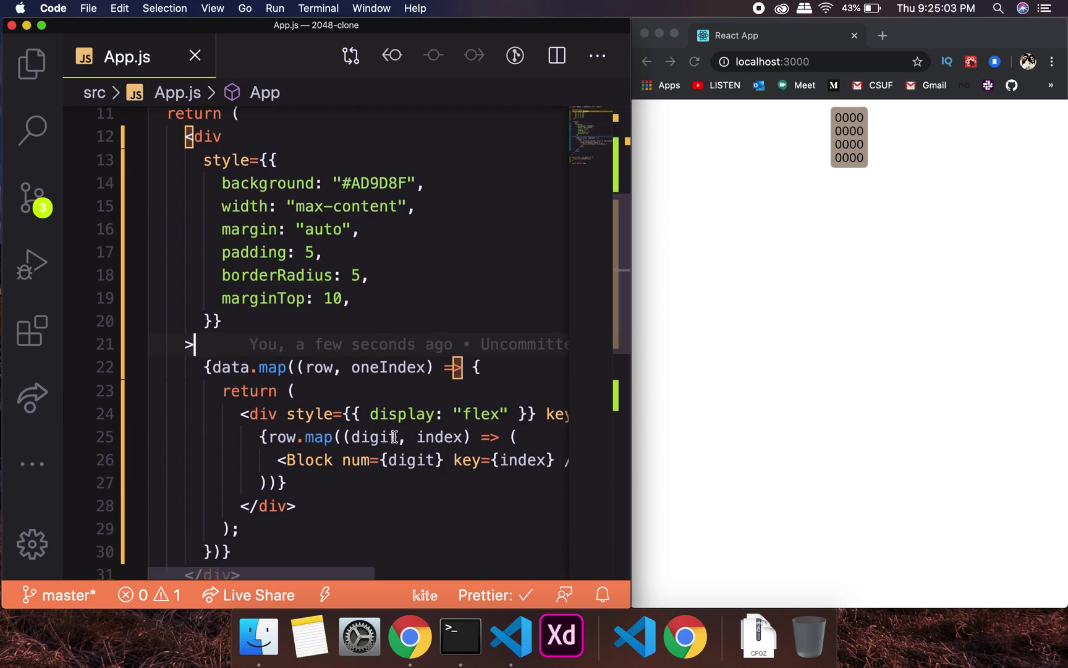
pyautogui.scroll(-1, 446, 453)
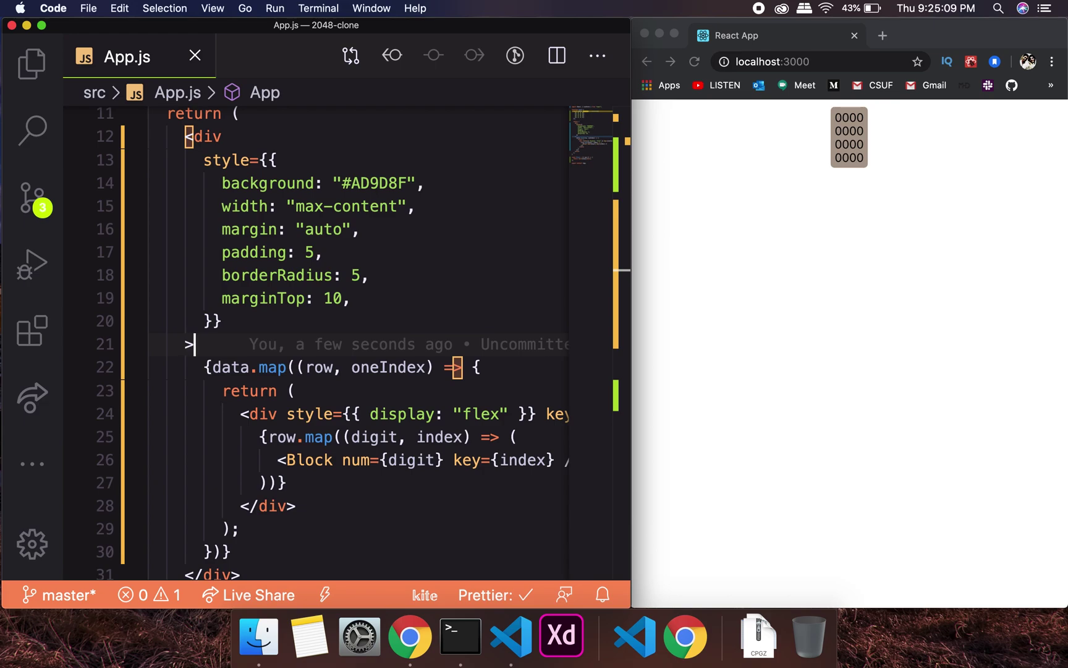
pyautogui.press('super+Tab')
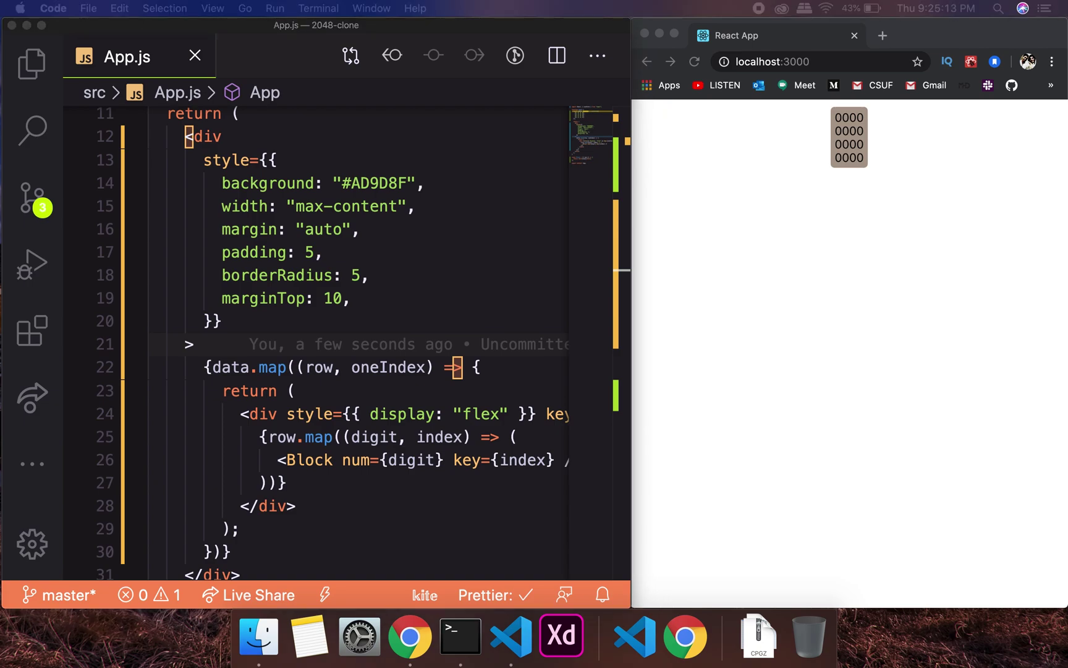
pyautogui.scroll(-2, 397, 401)
pyautogui.scroll(-3, 352, 393)
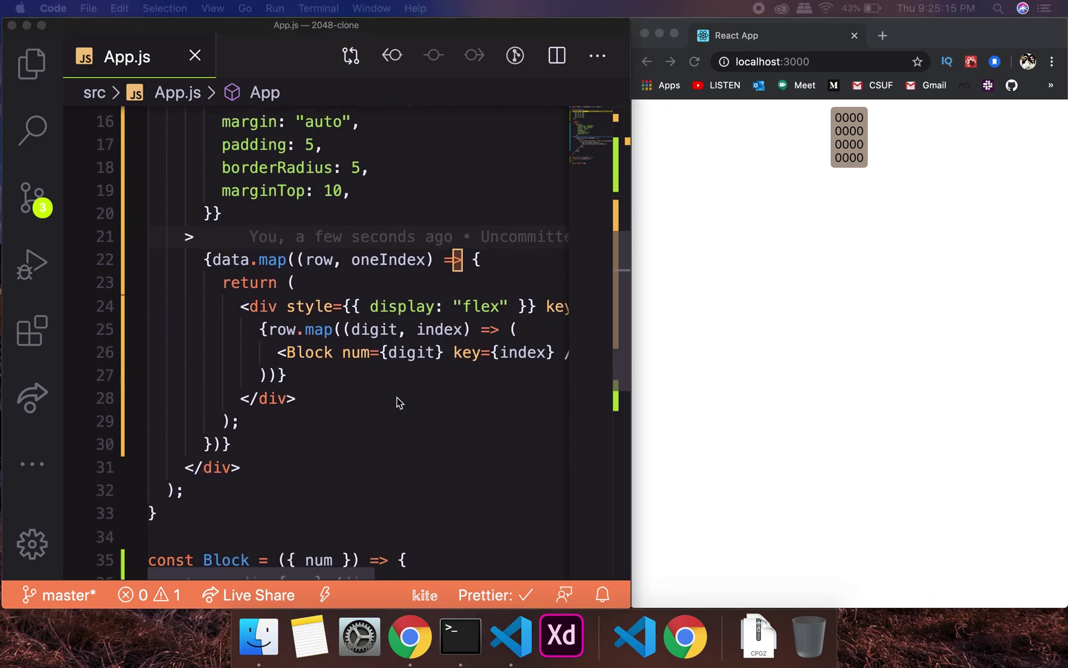
pyautogui.scroll(-3, 319, 407)
pyautogui.scroll(-1, 318, 407)
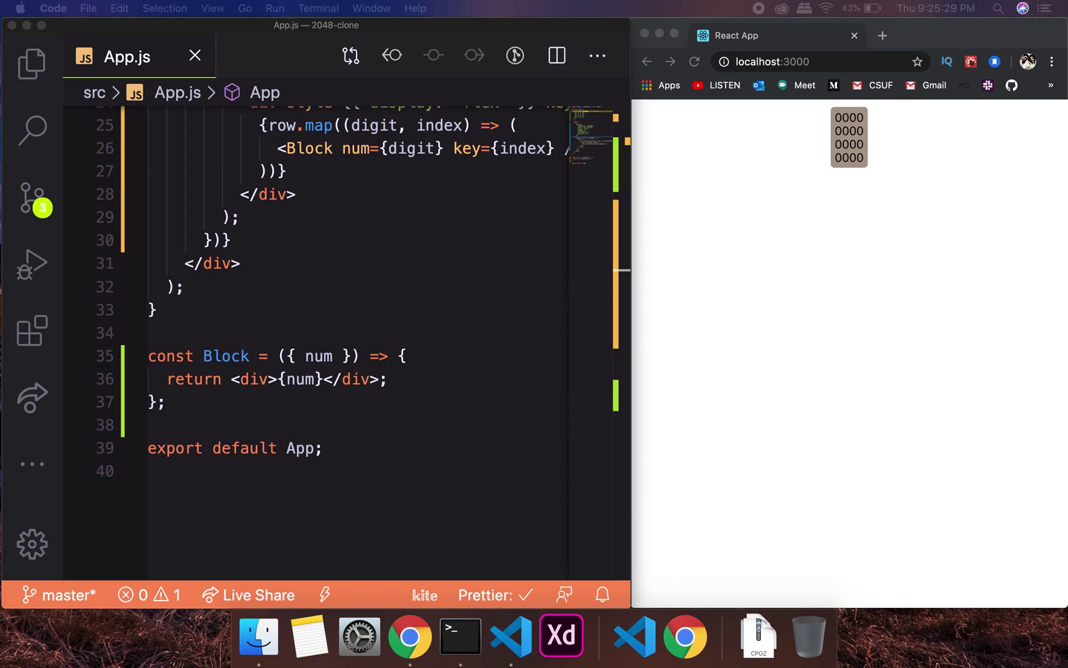
pyautogui.click(180, 382)
# Step: Replace Block's markup with the blockStyle/getColors(num) styled div and add a blockStyle declaration
pyautogui.moveTo(232, 380); pyautogui.dragTo(364, 390)
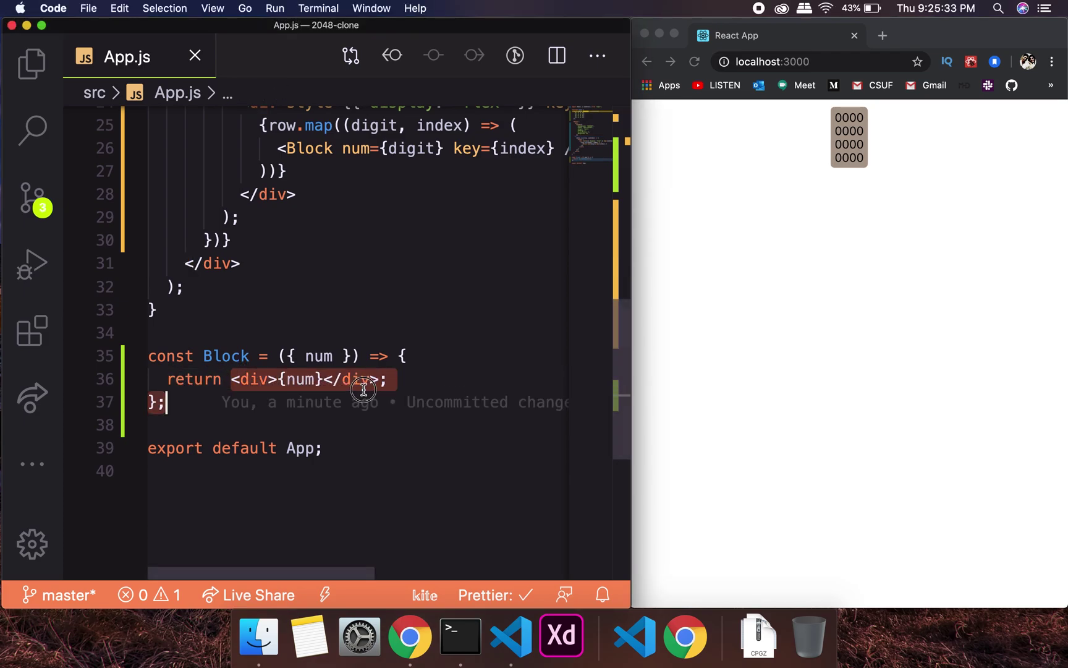
pyautogui.press('super+v')
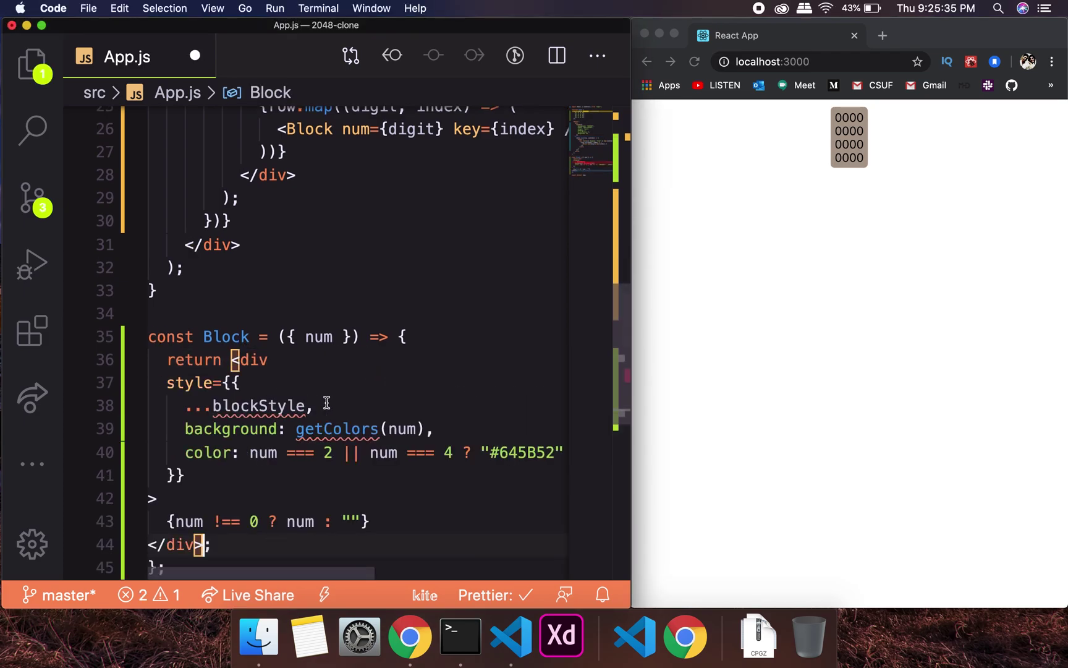
pyautogui.click(424, 337)
pyautogui.press('Return')
pyautogui.press('Return')
pyautogui.press('Up')
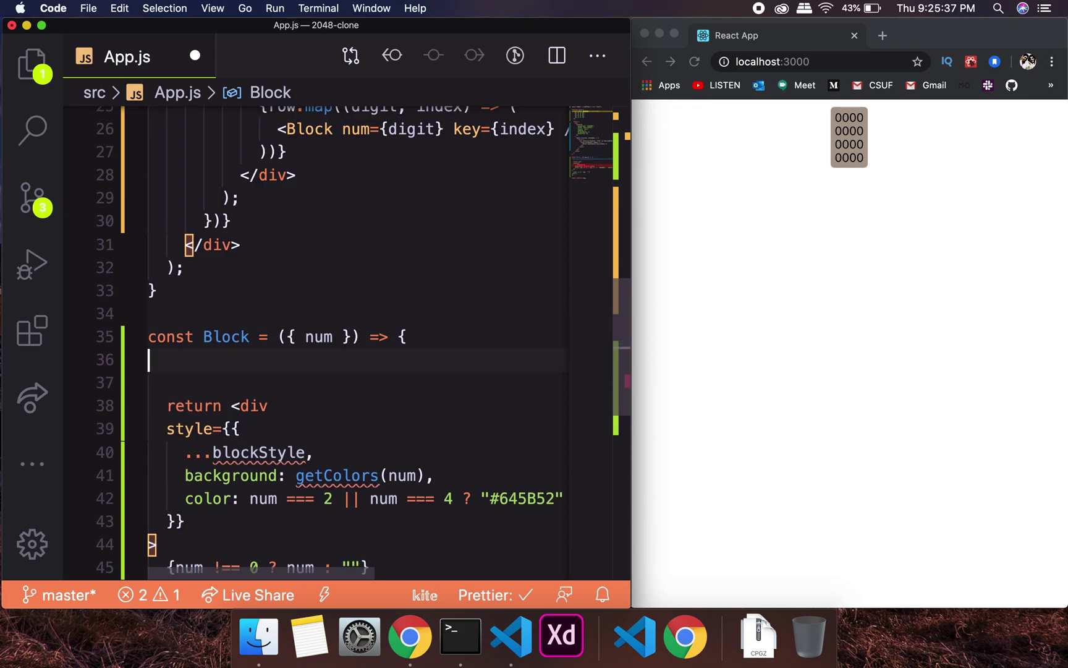
pyautogui.write('const ')
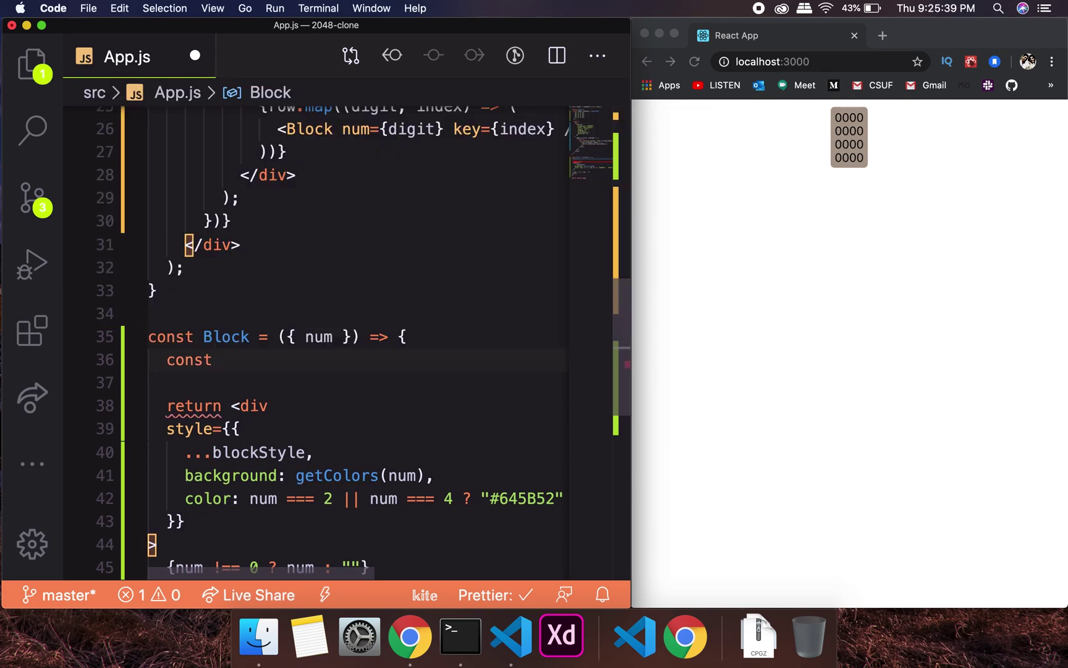
pyautogui.write('b')
pyautogui.press('BackSpace')
pyautogui.write('{b')
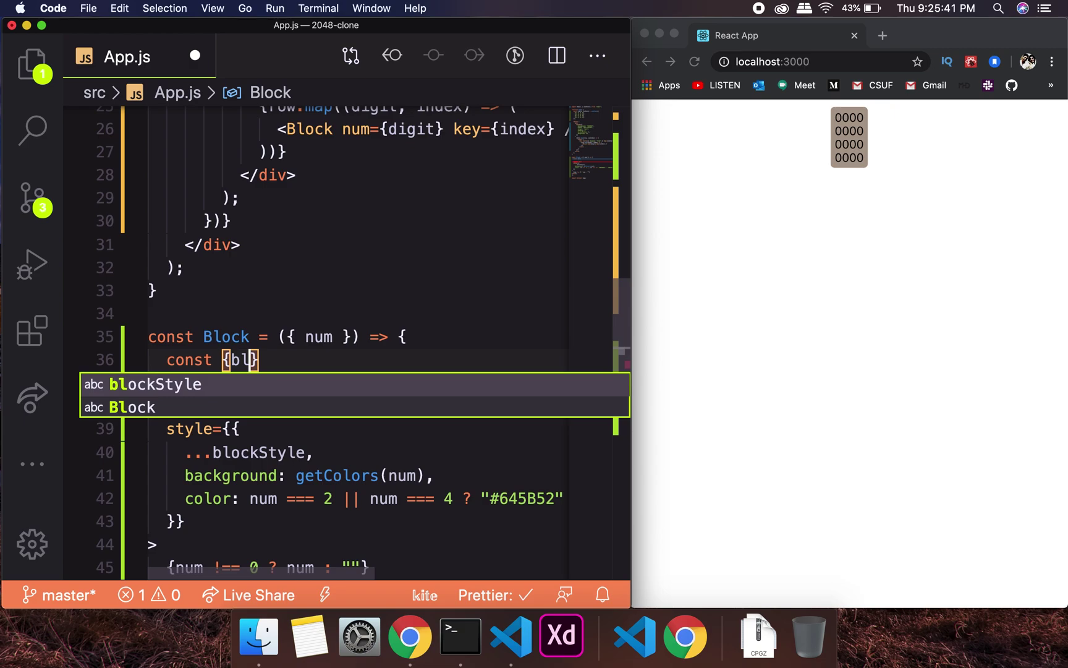
pyautogui.write('l')
pyautogui.press('Tab')
pyautogui.press('Right')
pyautogui.write('= ')
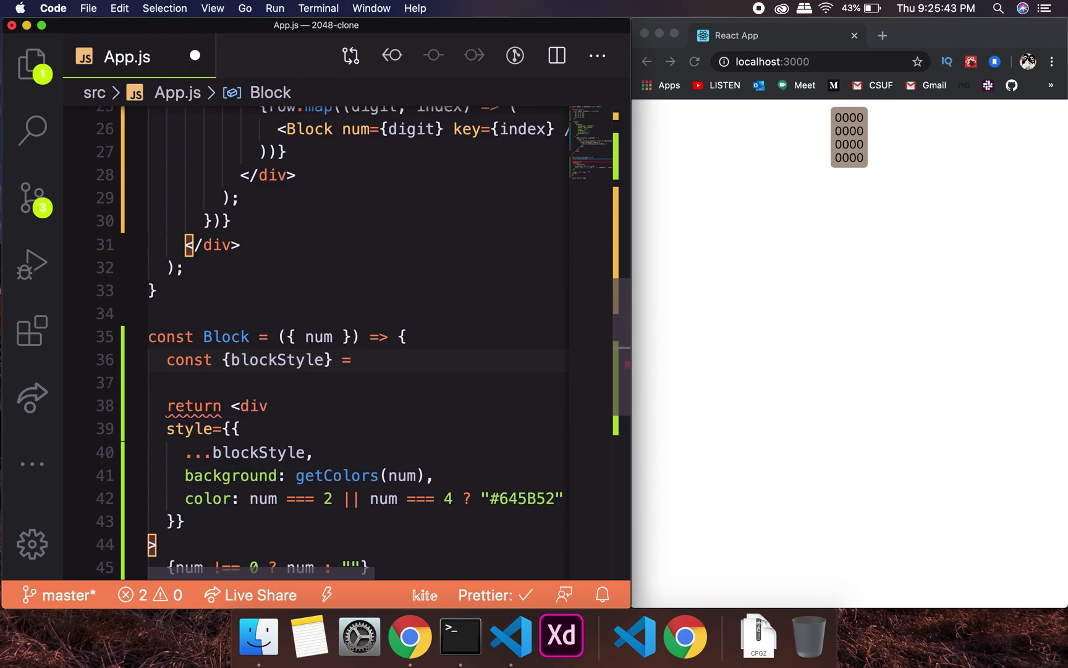
pyautogui.write('style;')
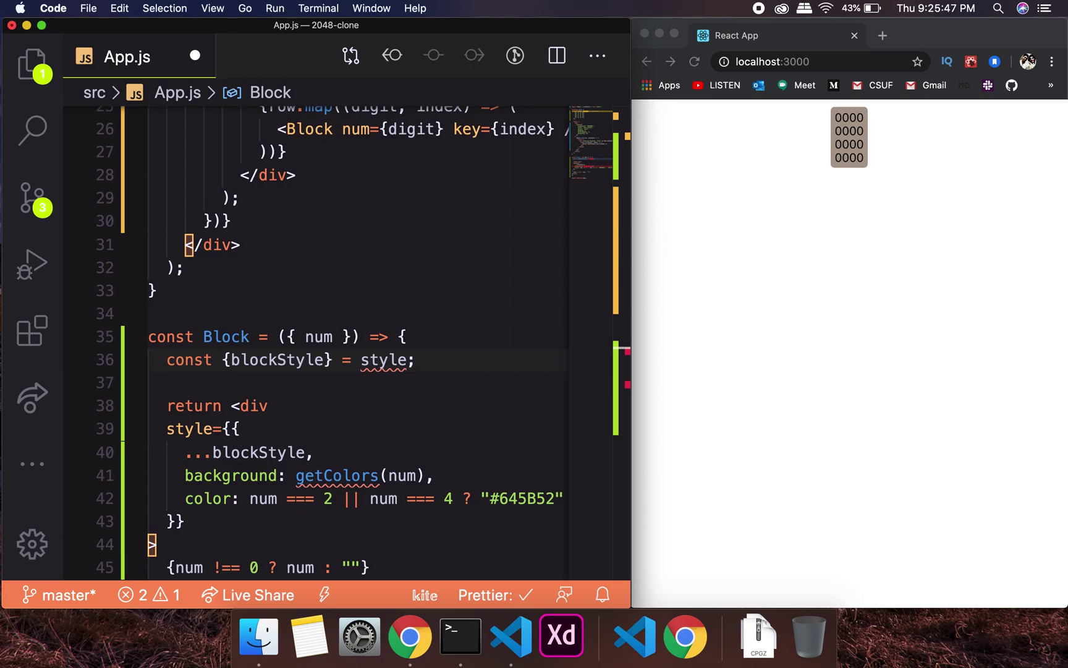
pyautogui.press('super+Tab')
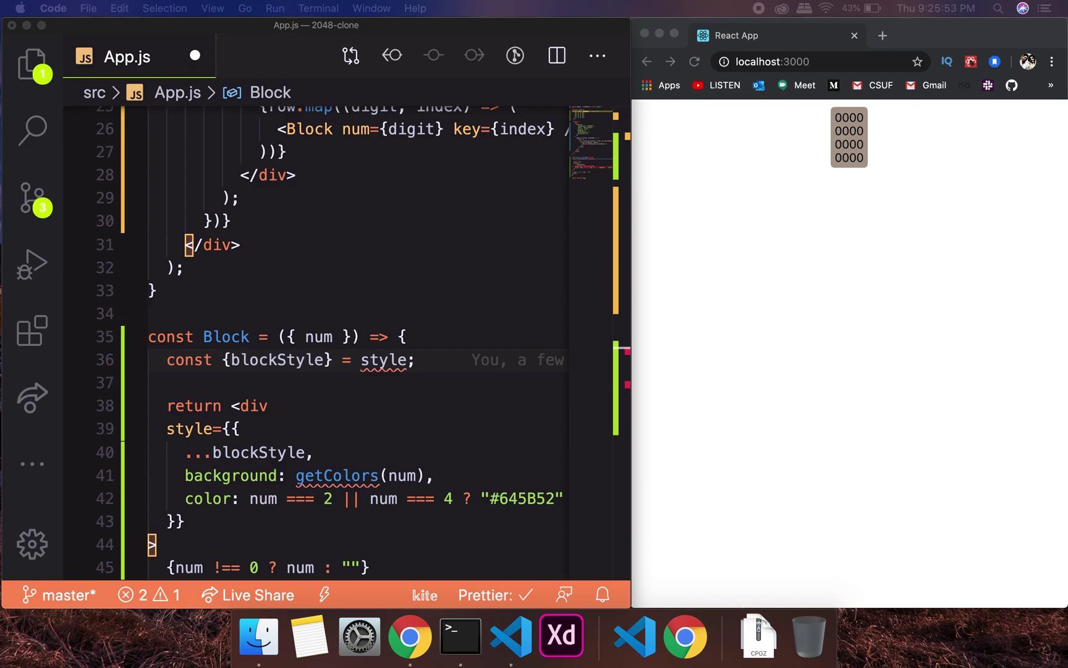
pyautogui.scroll(-5, 225, 389)
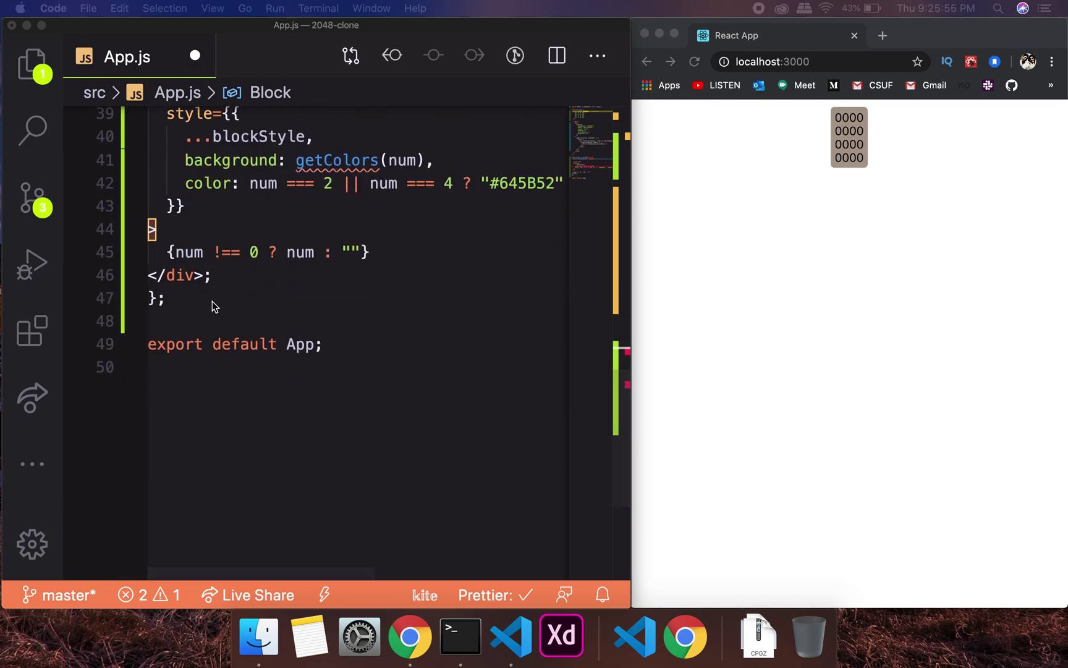
pyautogui.click(212, 301)
# Step: Paste a style object with an 80×80 lightgray, centred, bold white blockStyle, and save
pyautogui.press('Return')
pyautogui.press('Return')
pyautogui.write('const style = {   blockStyle: {     height: 80,     width: 80,     background: "lightgray",     margin: 3,     display: "flex",     justifyContent: "center",     alignItems: "center",     fontSize: 45,     fontWeight: "800",     color: "white",   }, };')
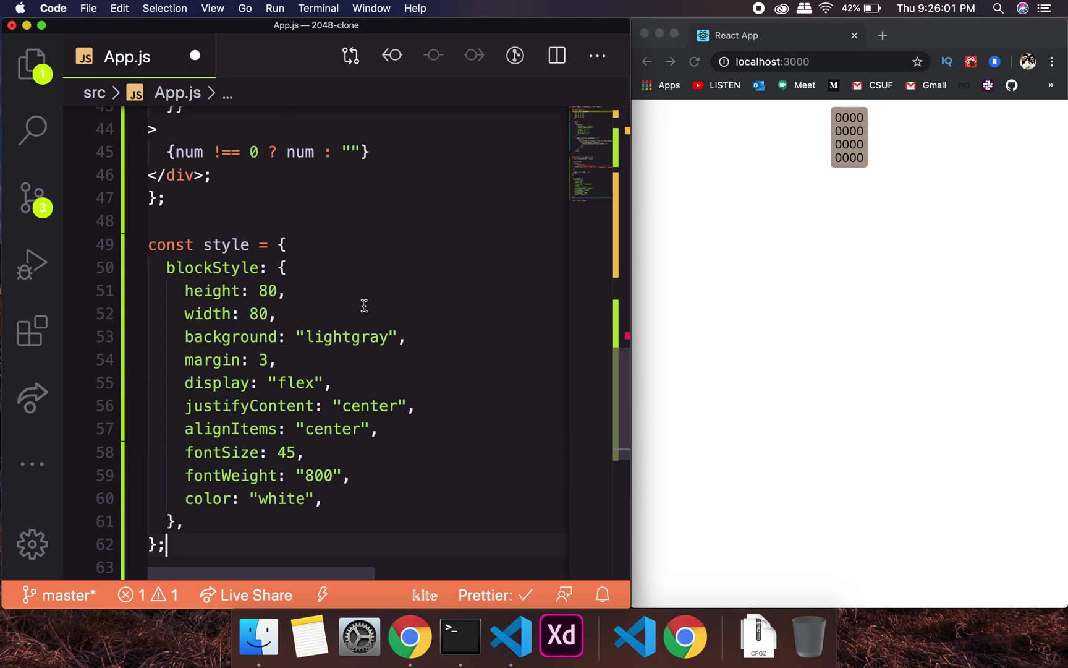
pyautogui.doubleClick(340, 340)
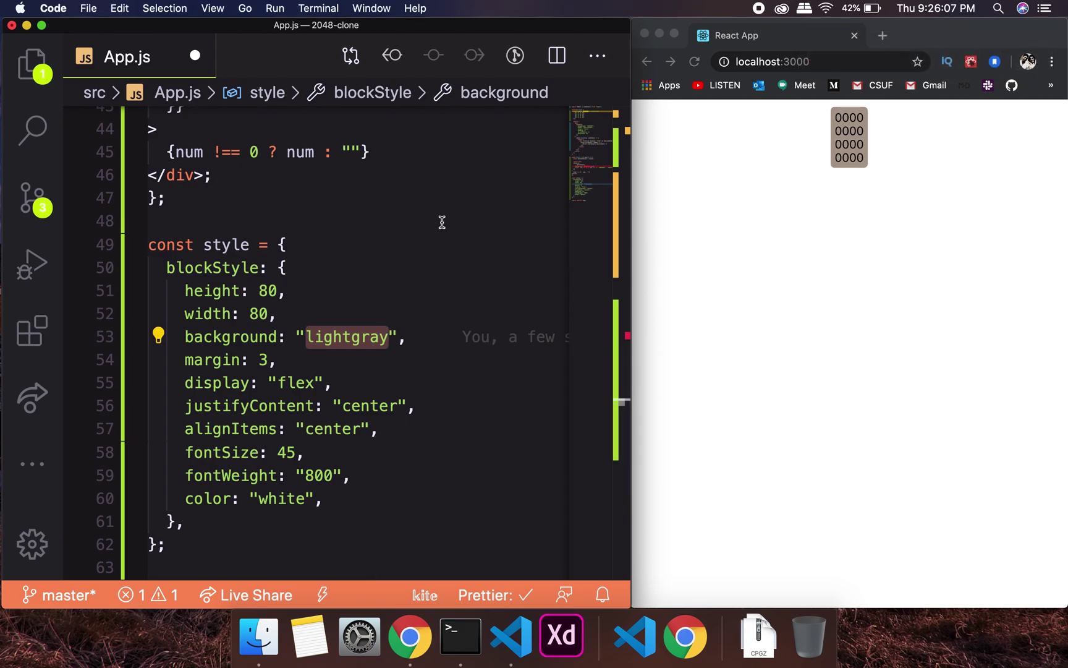
pyautogui.click(373, 342)
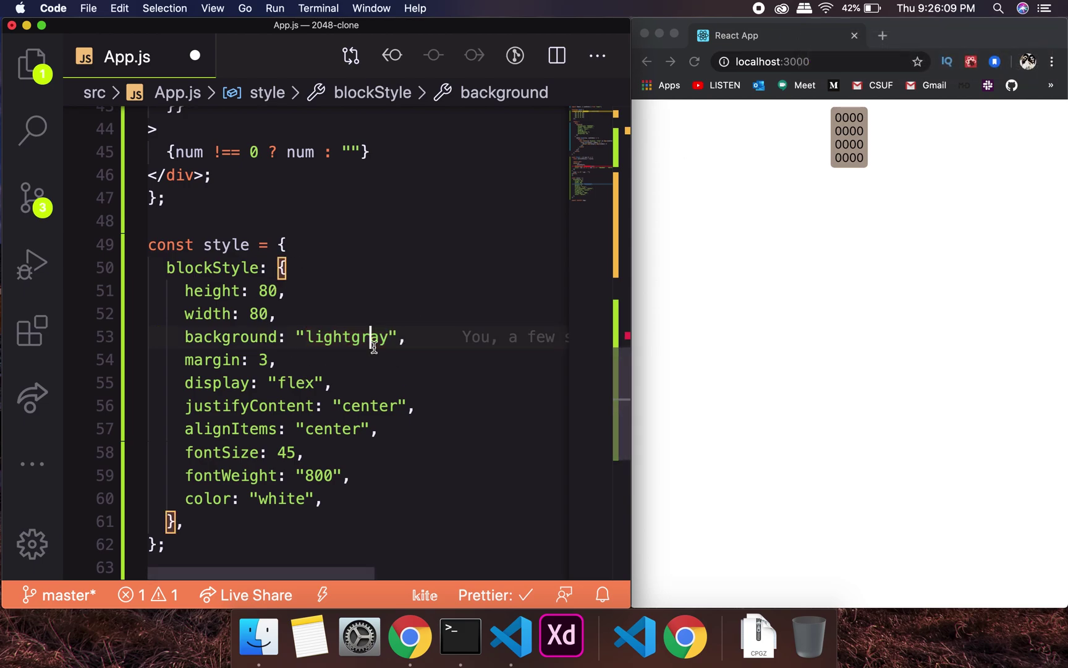
pyautogui.press('super+s')
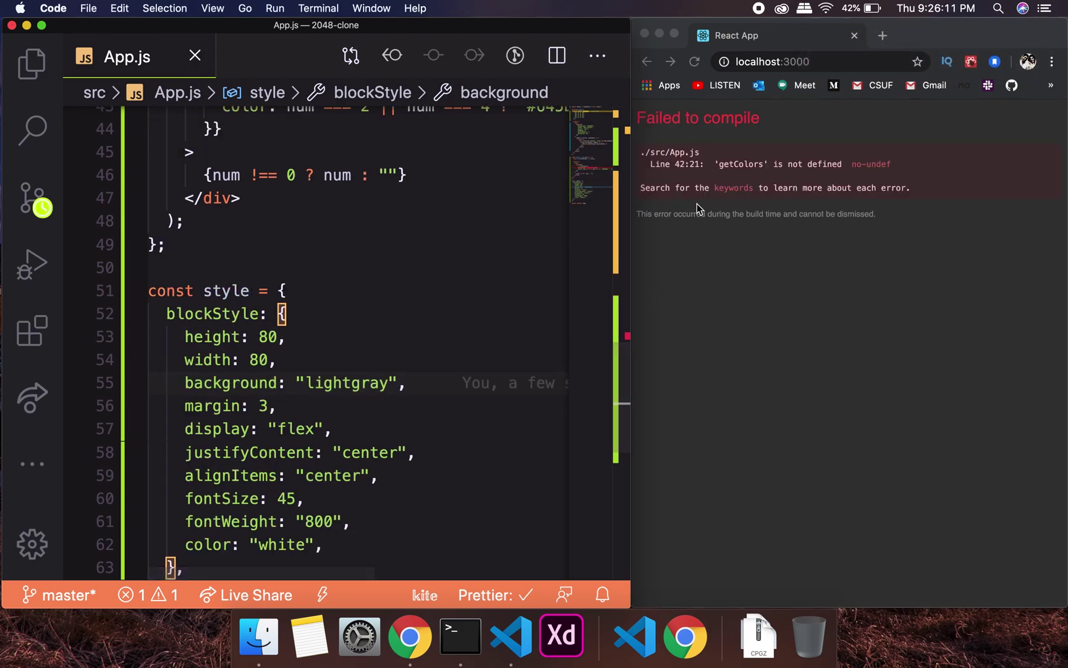
pyautogui.scroll(-3, 350, 310)
pyautogui.scroll(4, 393, 284)
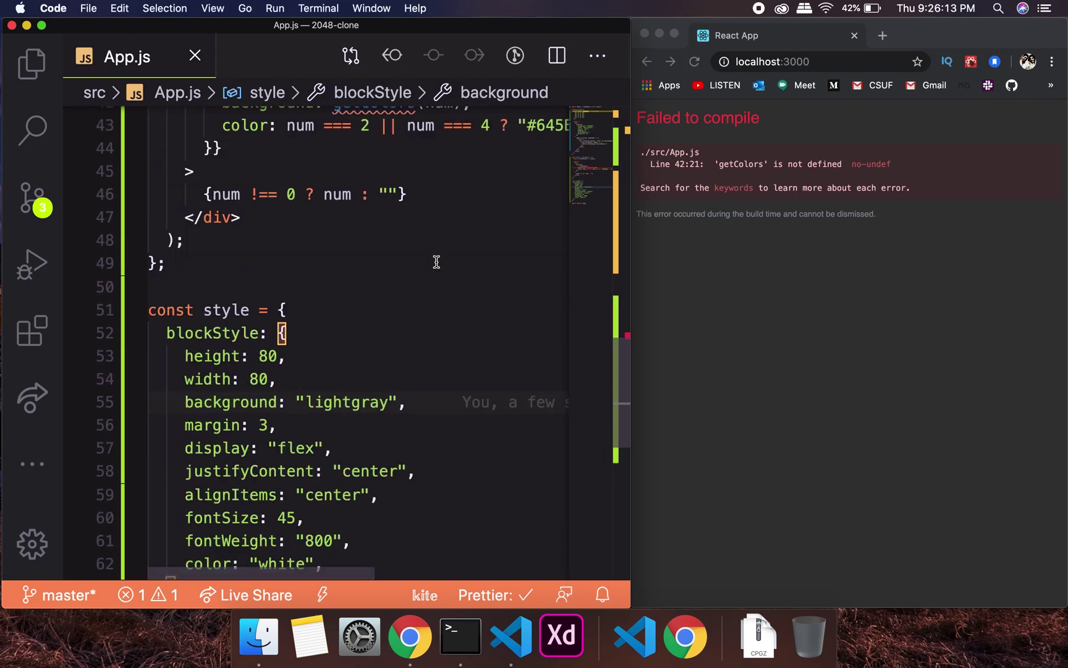
pyautogui.scroll(5, 436, 261)
# Step: Comment out the background: getColors(num) line with Cmd+/ and save
pyautogui.press('super+period')
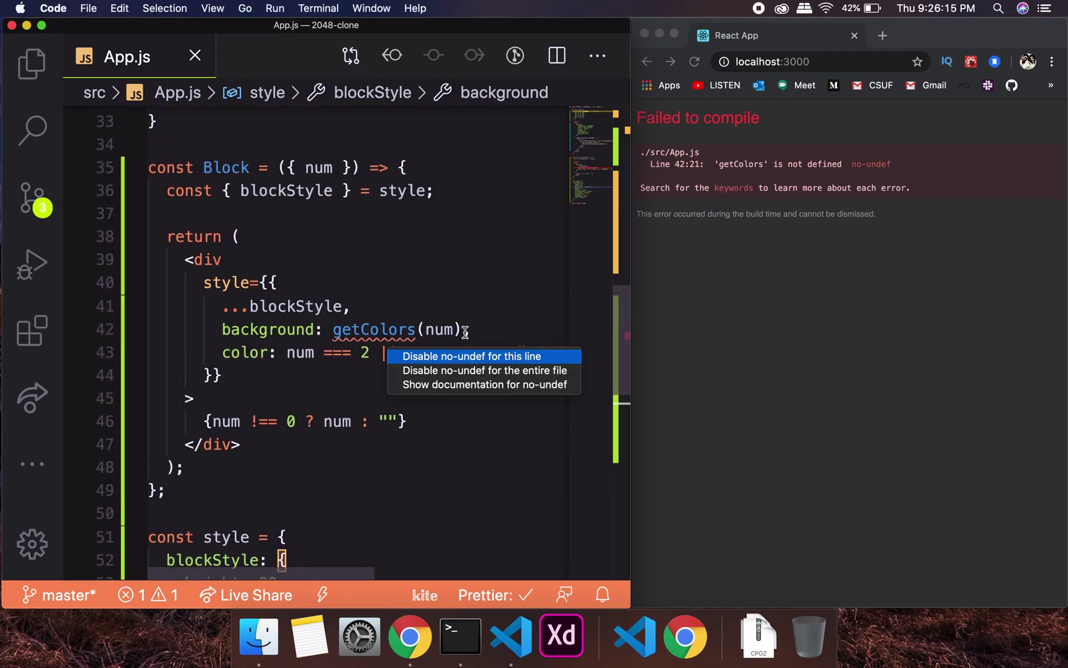
pyautogui.press('Escape')
pyautogui.scroll(-2, 465, 332)
pyautogui.click(371, 546)
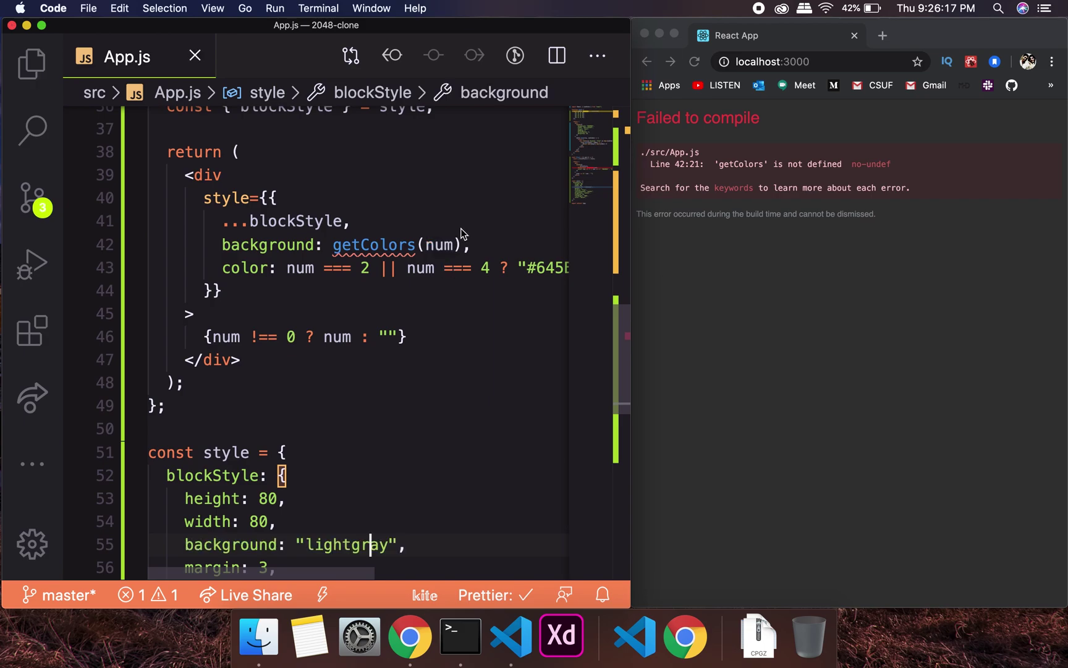
pyautogui.doubleClick(440, 244)
pyautogui.press('super+slash')
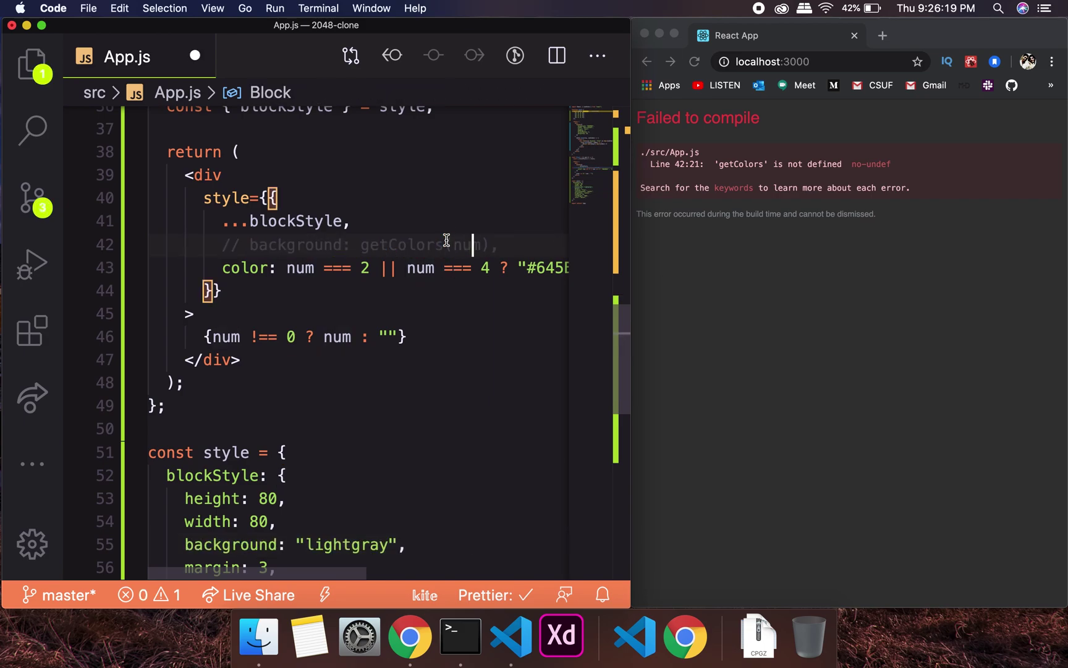
pyautogui.press('super+s')
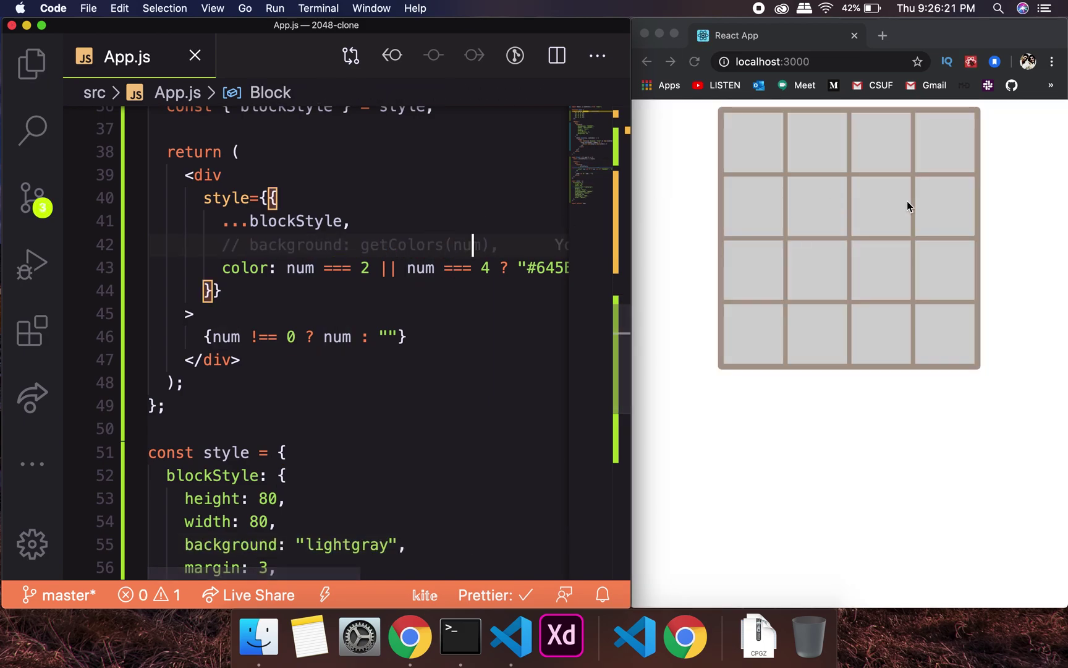
pyautogui.scroll(-1, 421, 370)
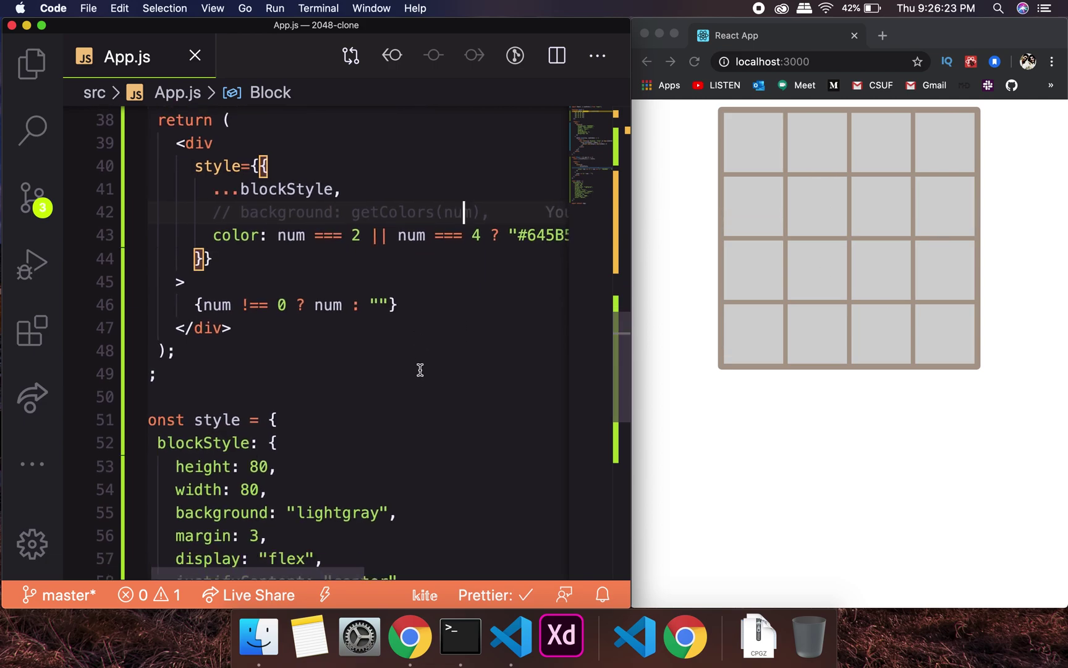
# Step: Add a new {num} line inside the Block div
pyautogui.click(378, 306)
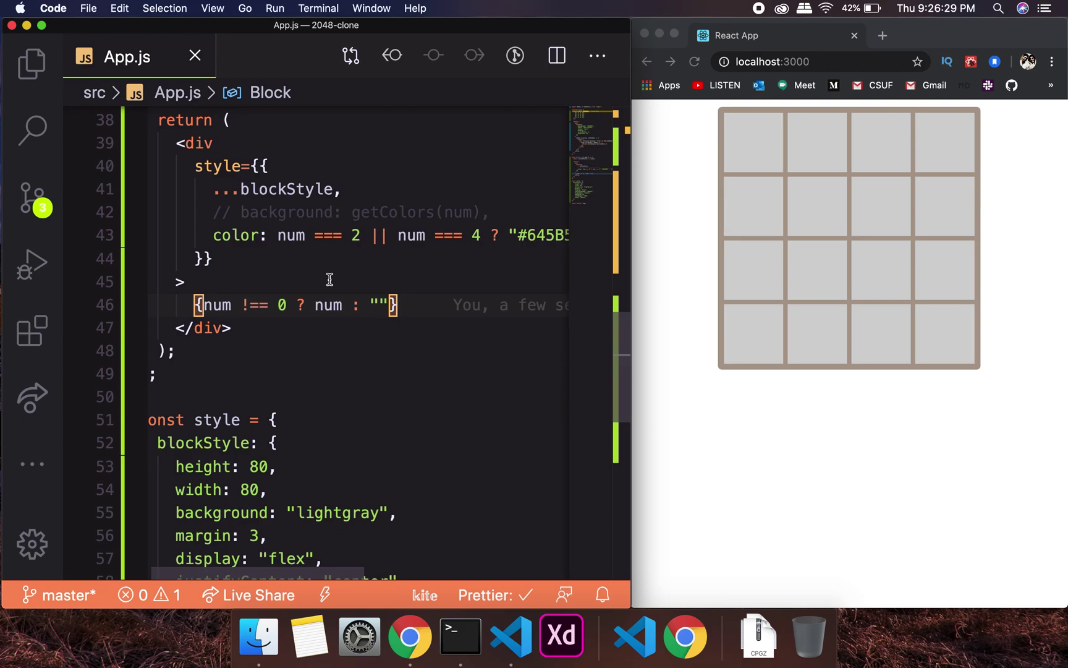
pyautogui.scroll(1, 340, 261)
pyautogui.scroll(1, 340, 261)
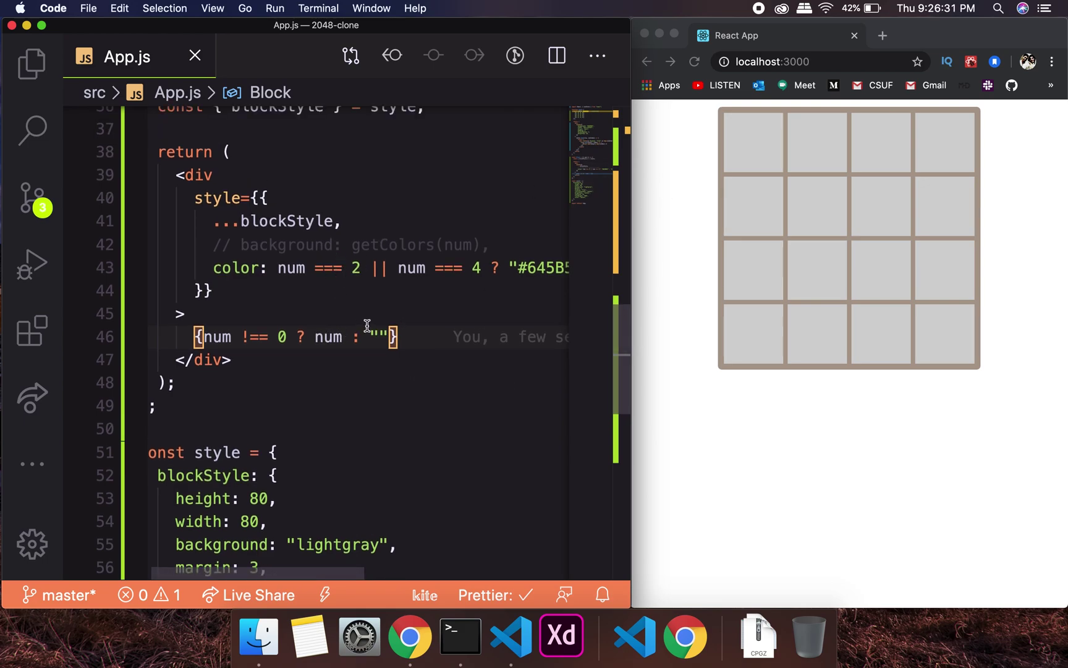
pyautogui.click(240, 314)
pyautogui.press('Return')
pyautogui.write('{')
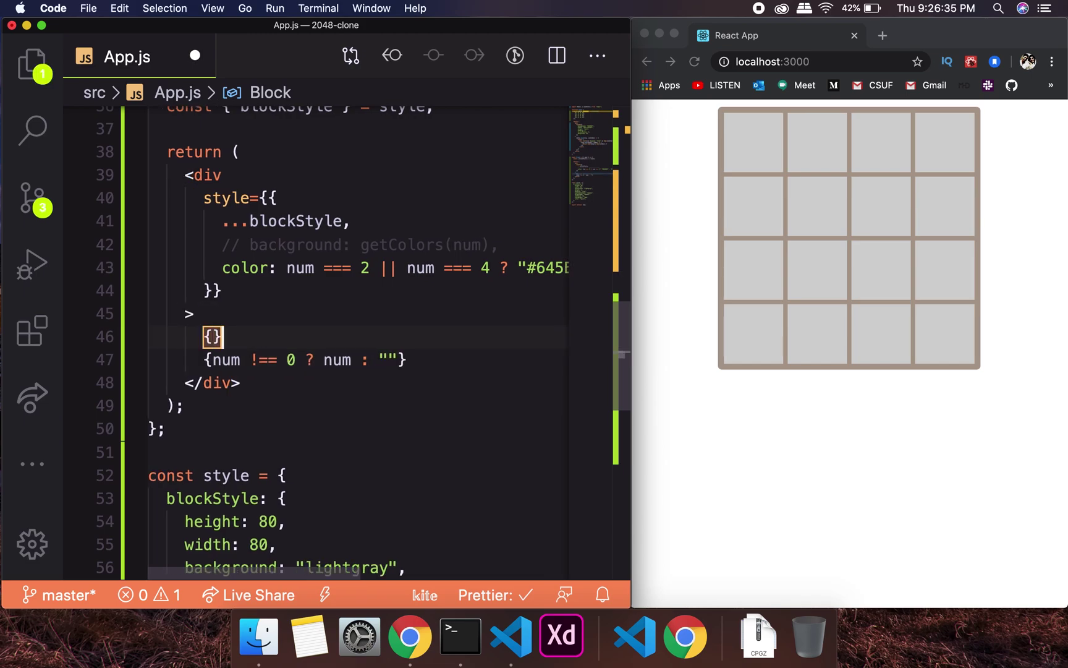
pyautogui.write('num')
# Step: Comment out the {num !== 0 ? num : ""} expression, save, and check the browser shows 0s
pyautogui.click(190, 314)
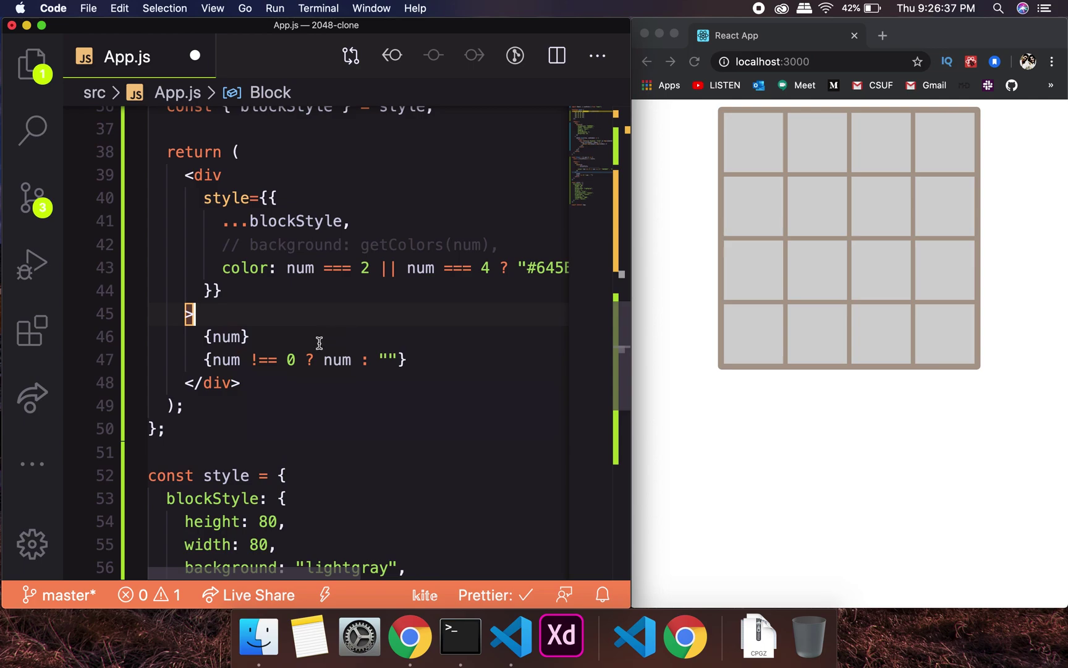
pyautogui.click(313, 359)
pyautogui.press('super+slash')
pyautogui.press('super+s')
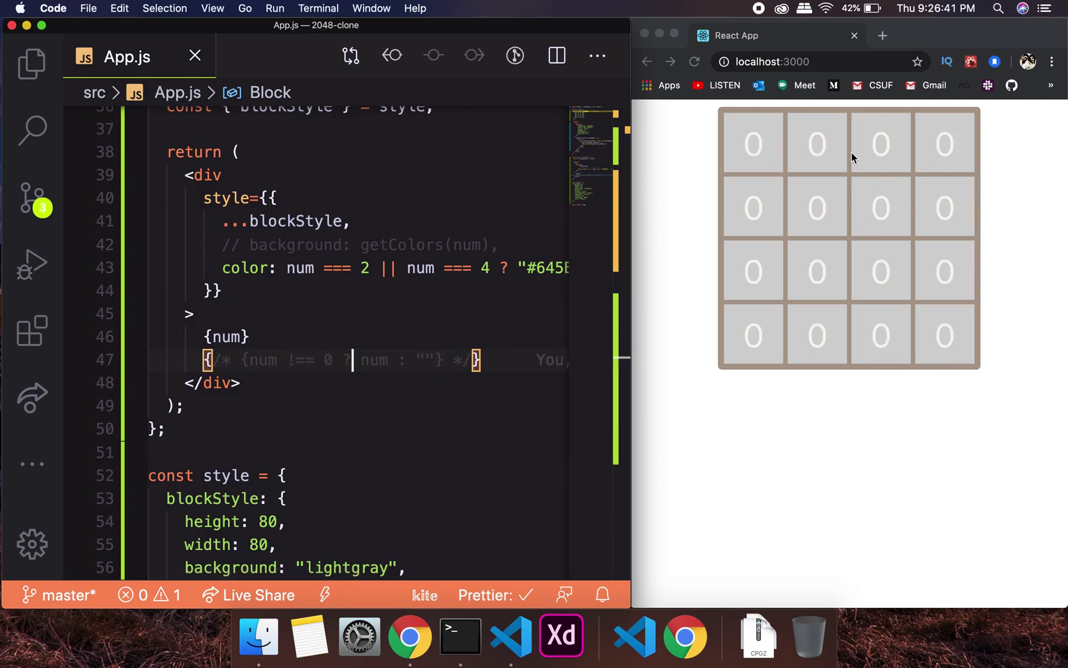
pyautogui.click(778, 431)
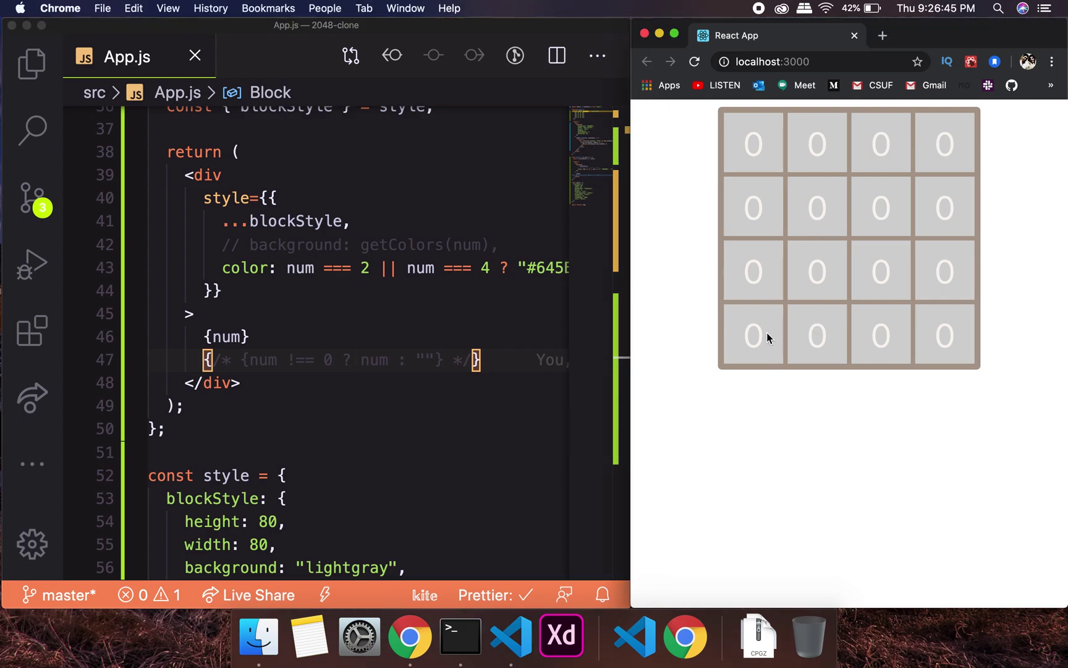
# Step: Load 2048game.com in a new Chrome tab
pyautogui.click(883, 35)
pyautogui.click(845, 61)
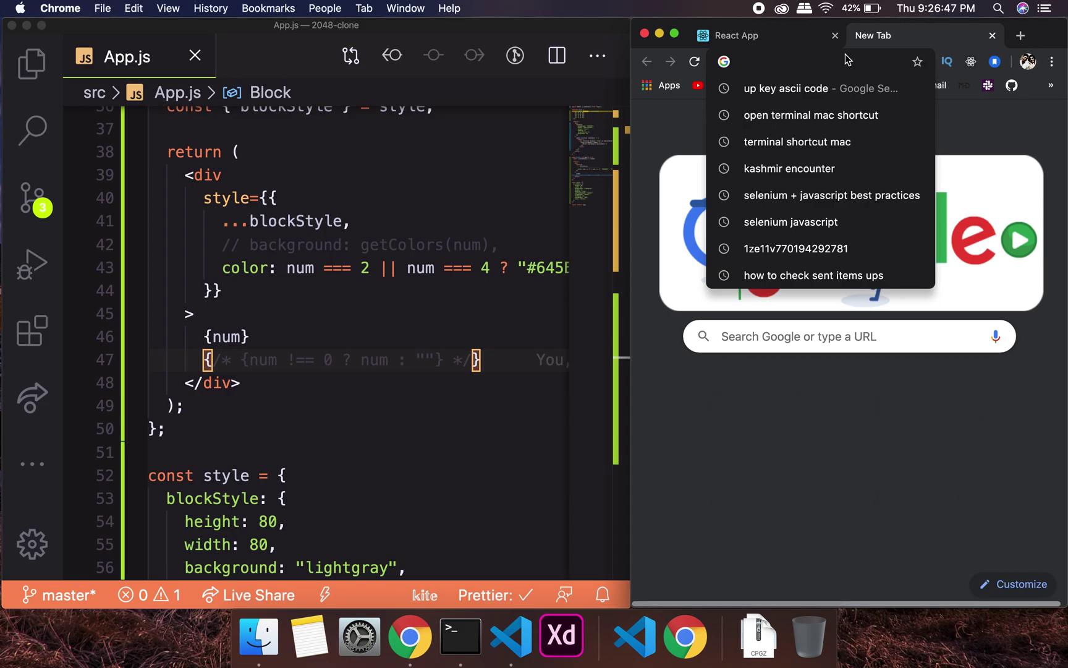
pyautogui.write('2048')
pyautogui.press('Return')
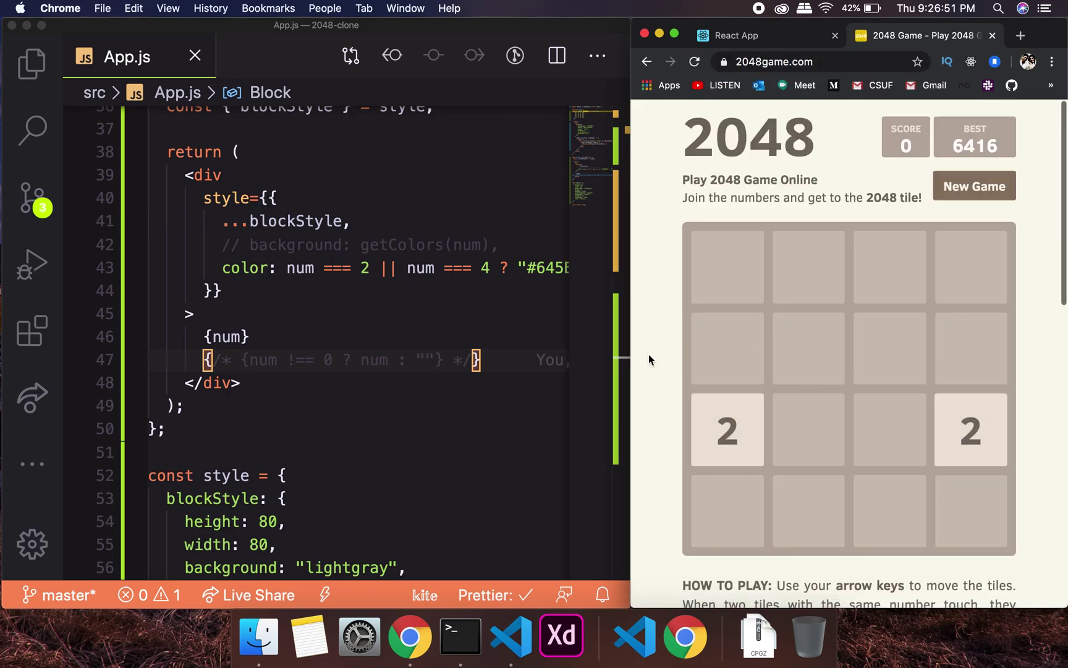
# Step: Play the reference 2048 game with arrow-key slides, merging matching tiles
pyautogui.press('Down')
pyautogui.press('Left')
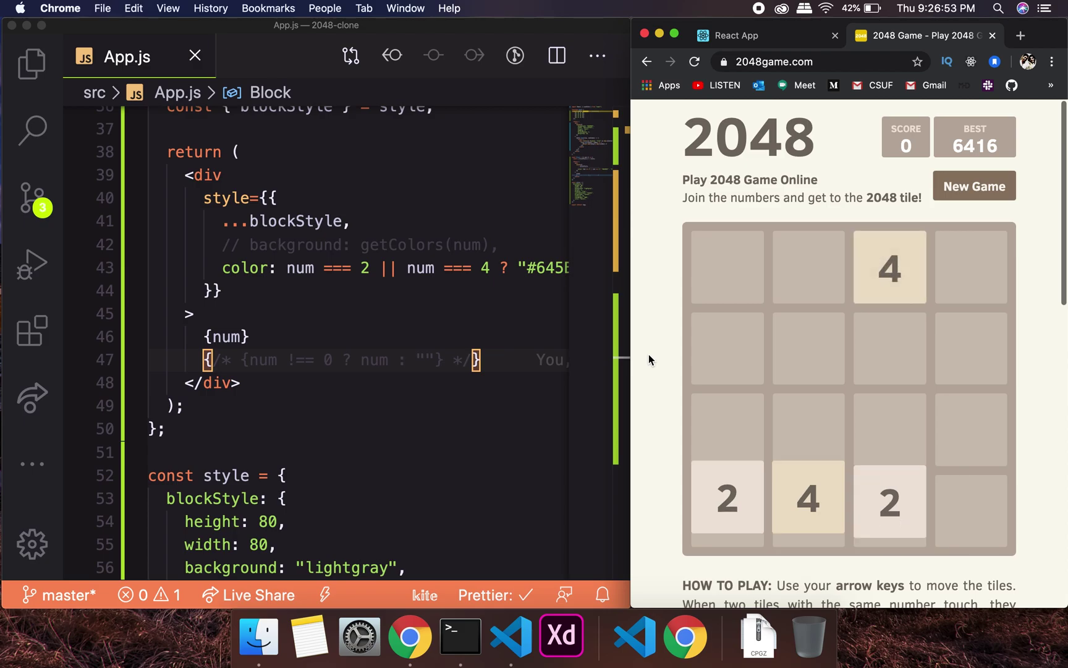
pyautogui.press('Up')
pyautogui.press('Right')
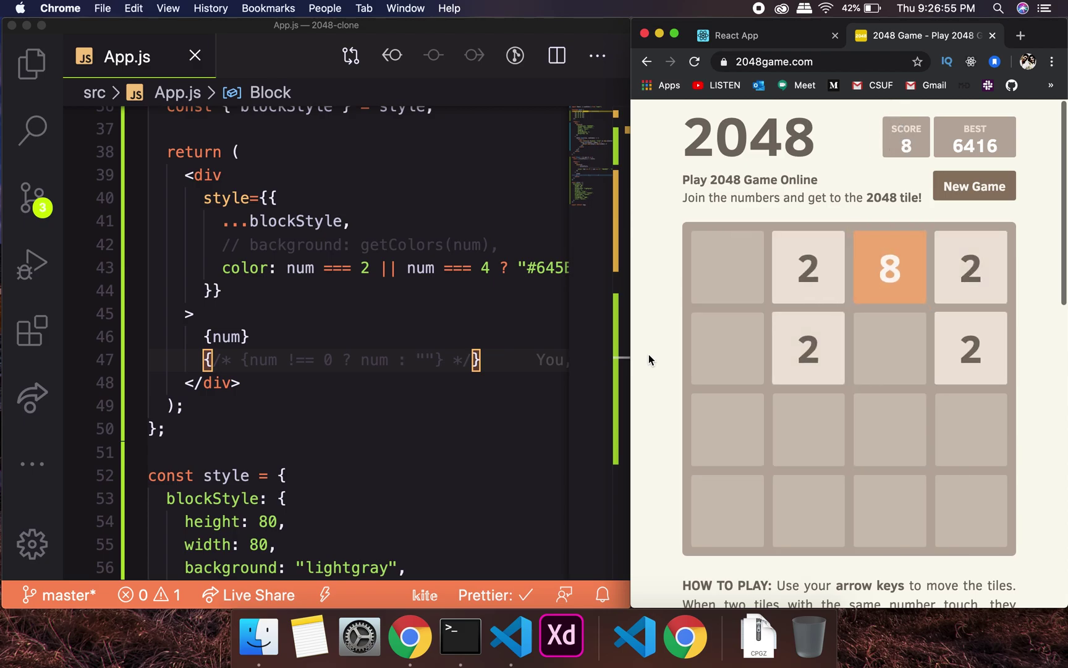
pyautogui.press('Up')
pyautogui.press('Down')
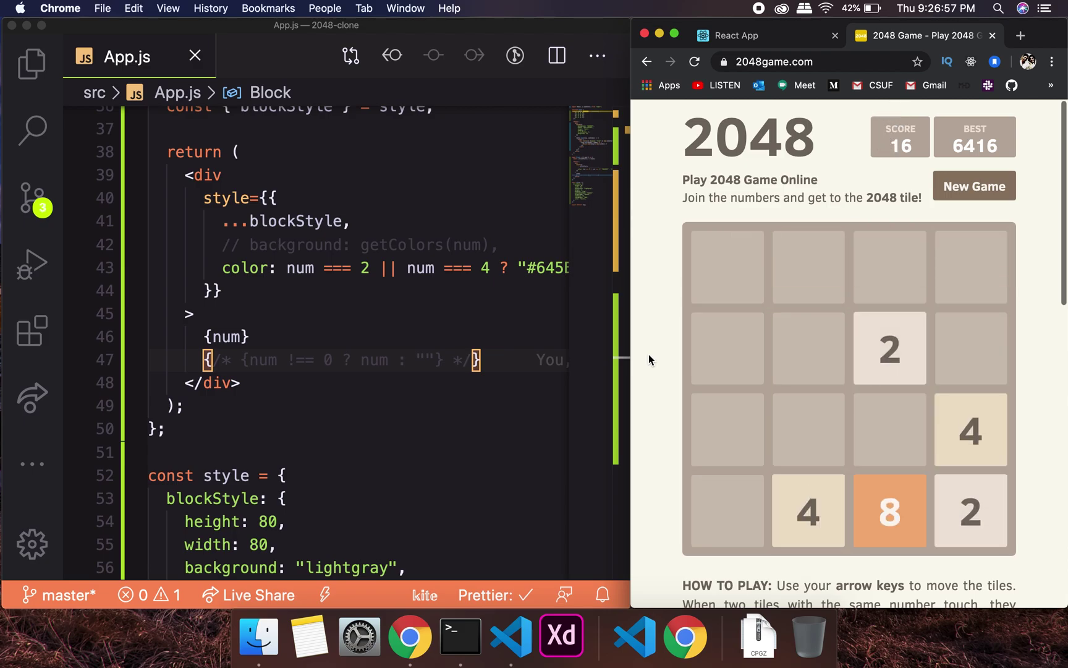
pyautogui.press('Left')
pyautogui.press('Up')
pyautogui.press('Down')
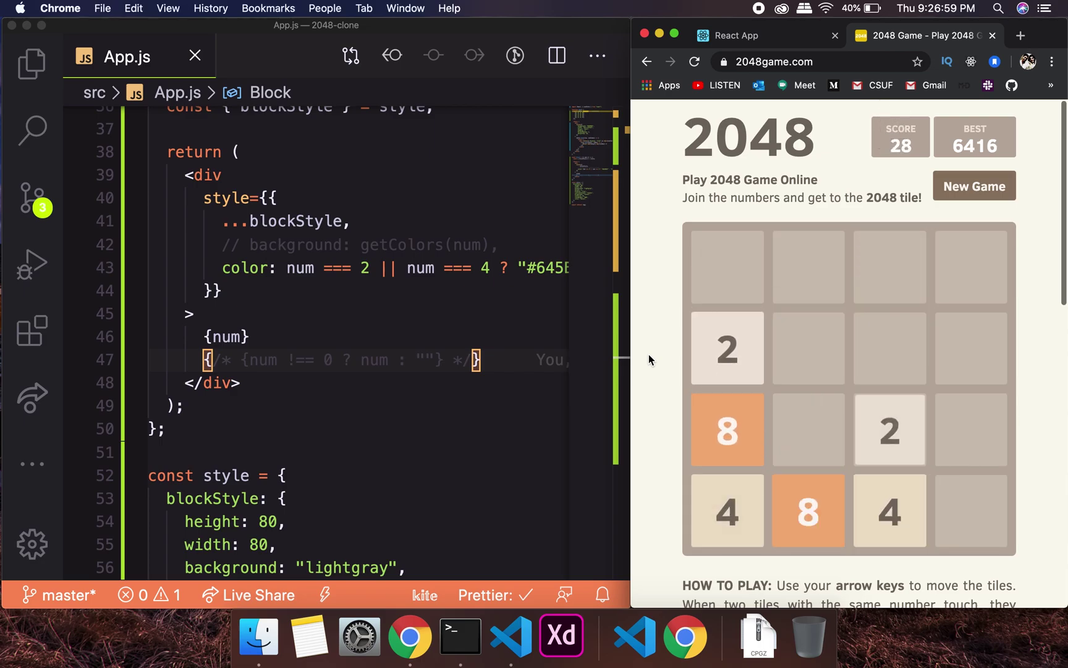
pyautogui.press('Left')
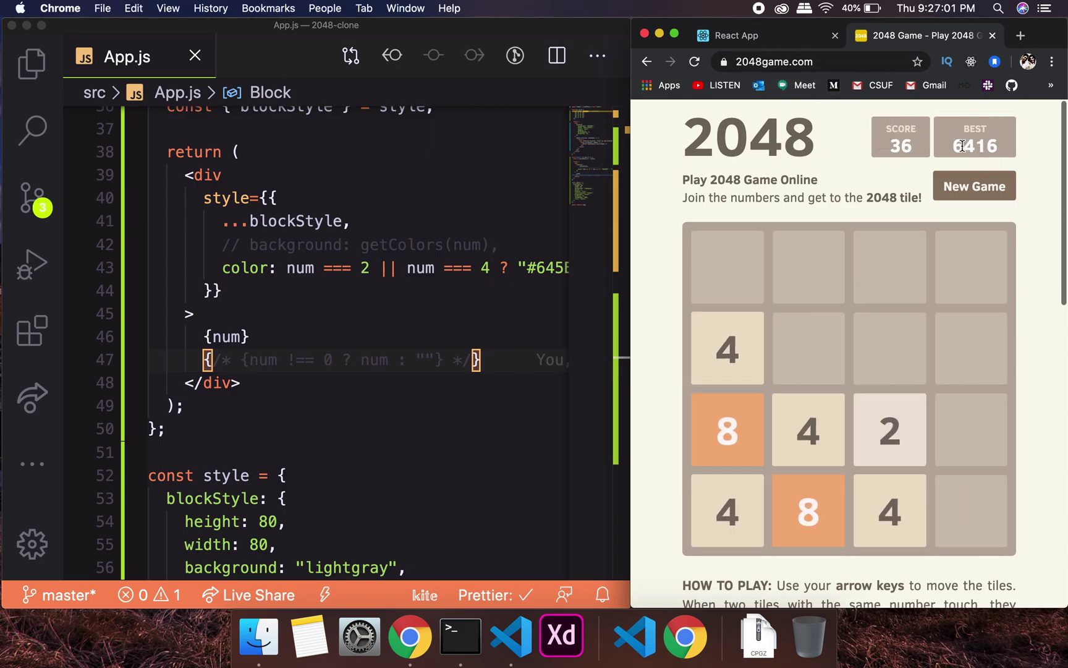
# Step: Highlight the best score and HOW TO PLAY text, then return to the React App tab
pyautogui.moveTo(963, 131); pyautogui.dragTo(1011, 152)
pyautogui.scroll(-4, 843, 511)
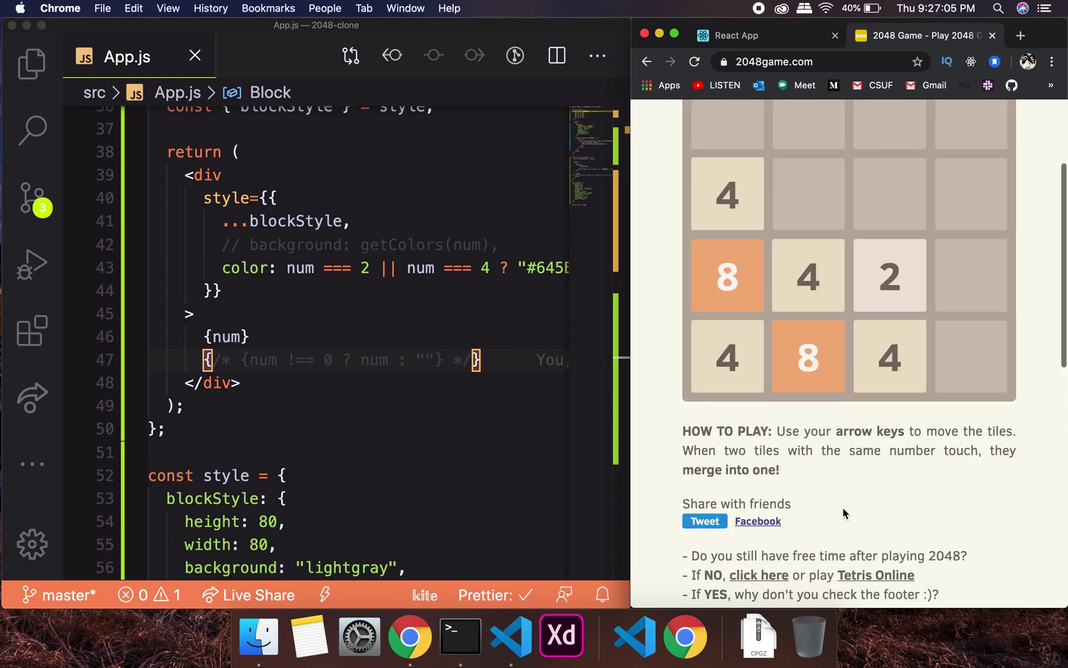
pyautogui.tripleClick(683, 435)
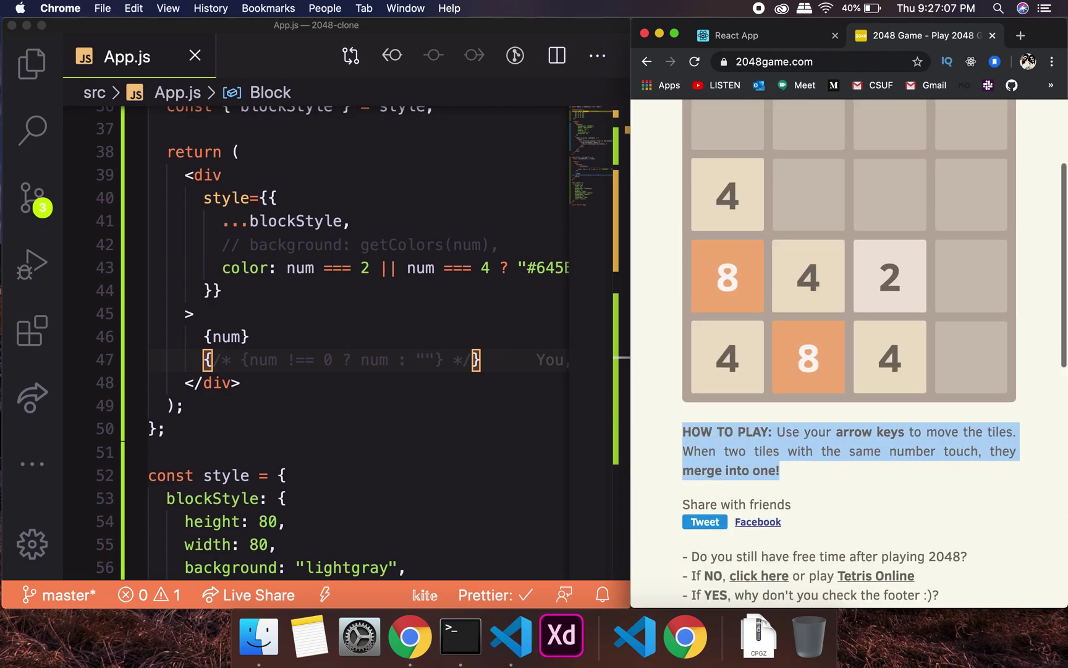
pyautogui.click(739, 35)
# Step: Below the data useState, write the comments '// Initialize' and '// AddNumber - Add an item'
pyautogui.click(367, 463)
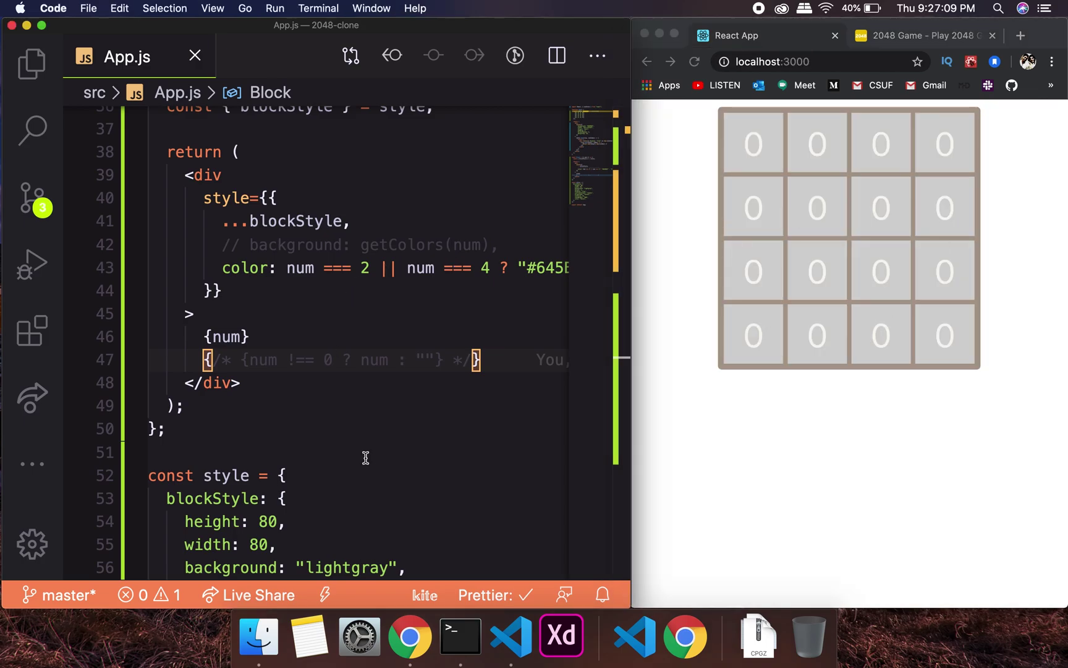
pyautogui.scroll(10, 281, 298)
pyautogui.scroll(5, 280, 298)
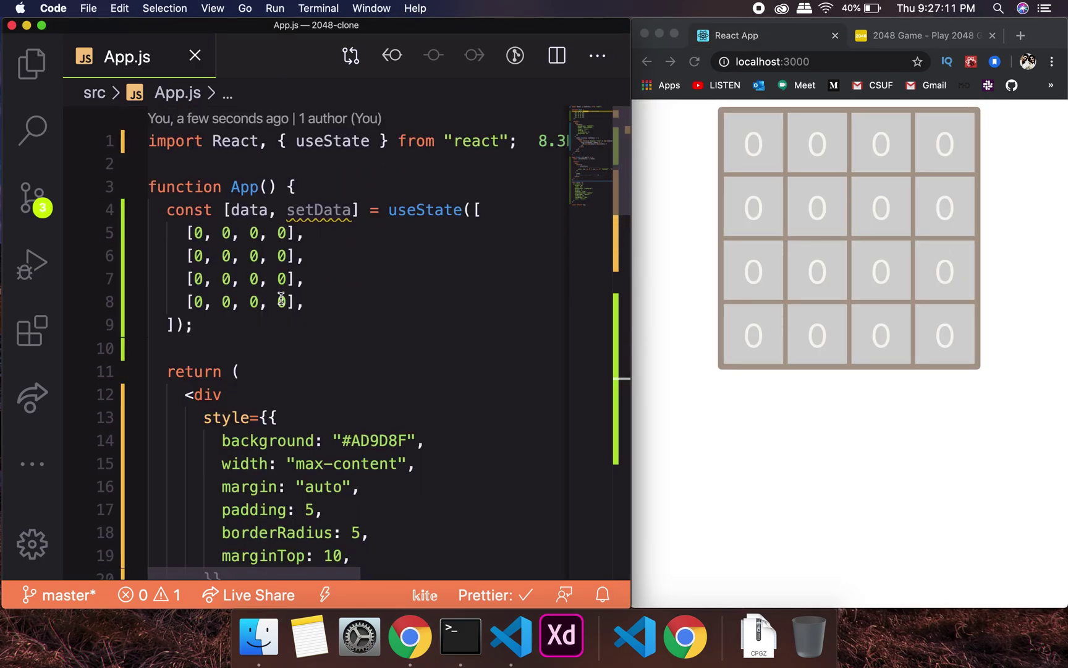
pyautogui.click(215, 324)
pyautogui.press('Return')
pyautogui.press('Return')
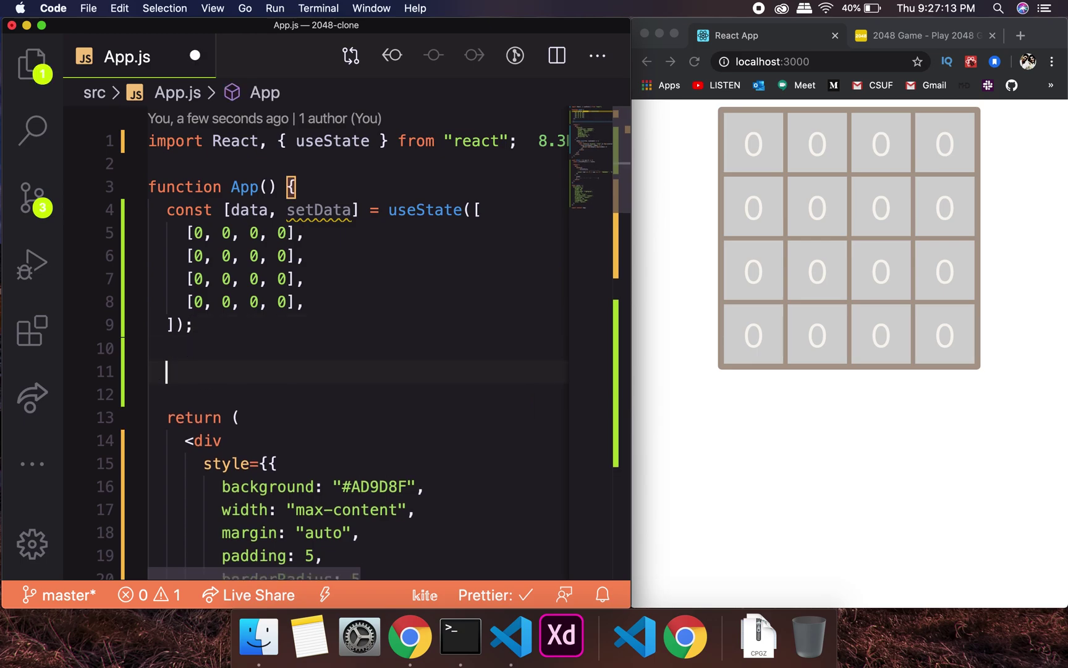
pyautogui.write('// ')
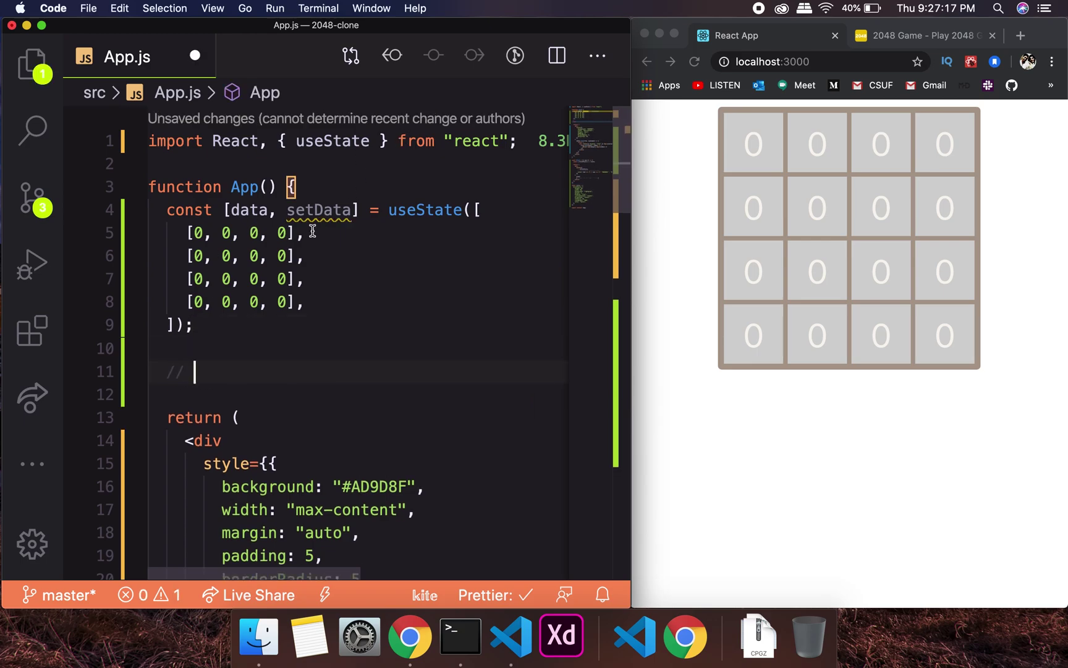
pyautogui.write('I')
pyautogui.write('nitial ')
pyautogui.write('ize')
pyautogui.press('Return')
pyautogui.press('Return')
pyautogui.write('// ')
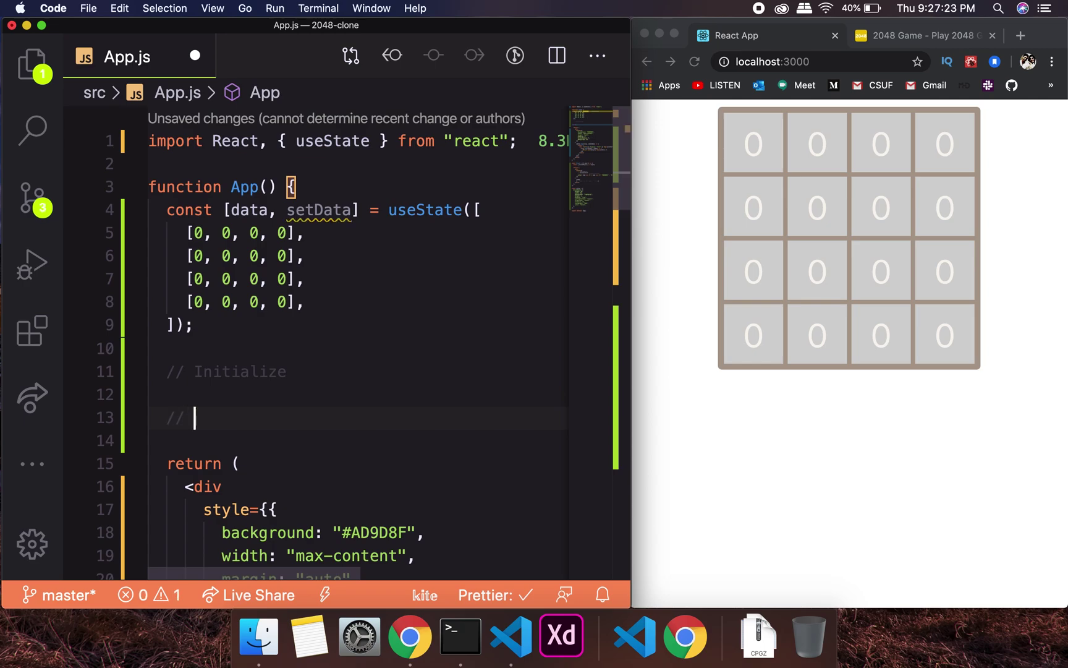
pyautogui.write('AdddNumber')
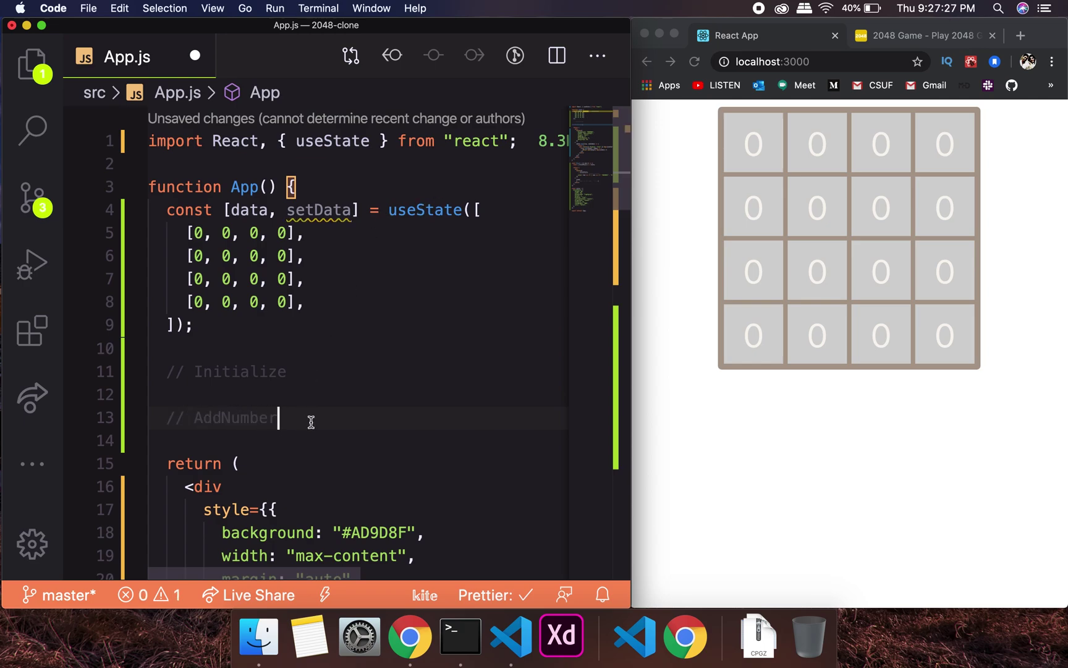
pyautogui.write(' - Add')
pyautogui.write('an item')
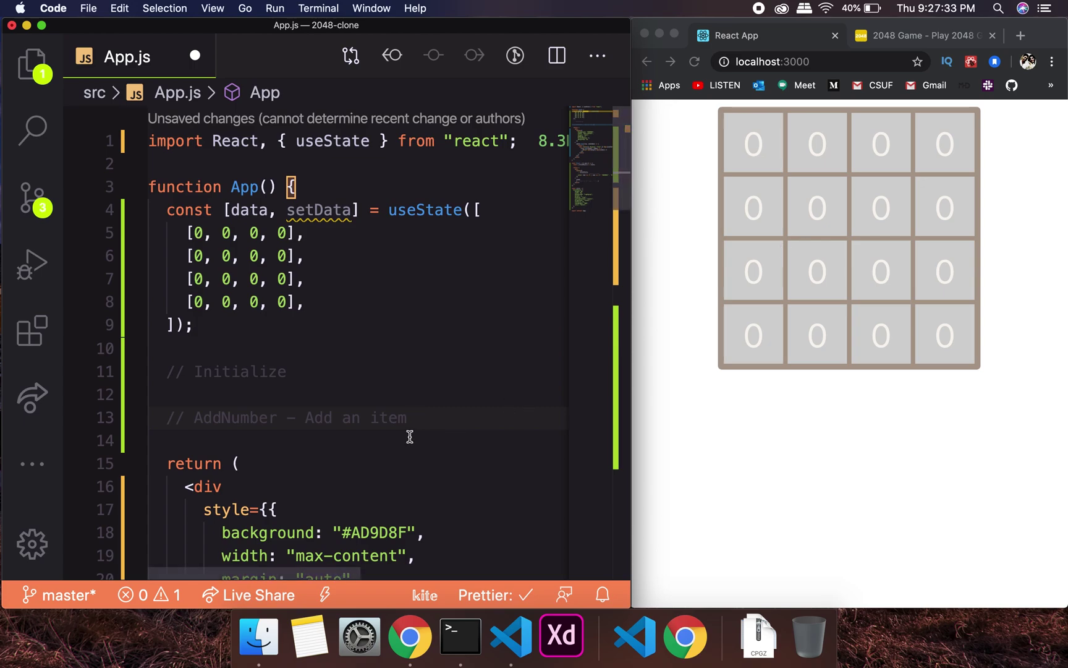
pyautogui.click(748, 209)
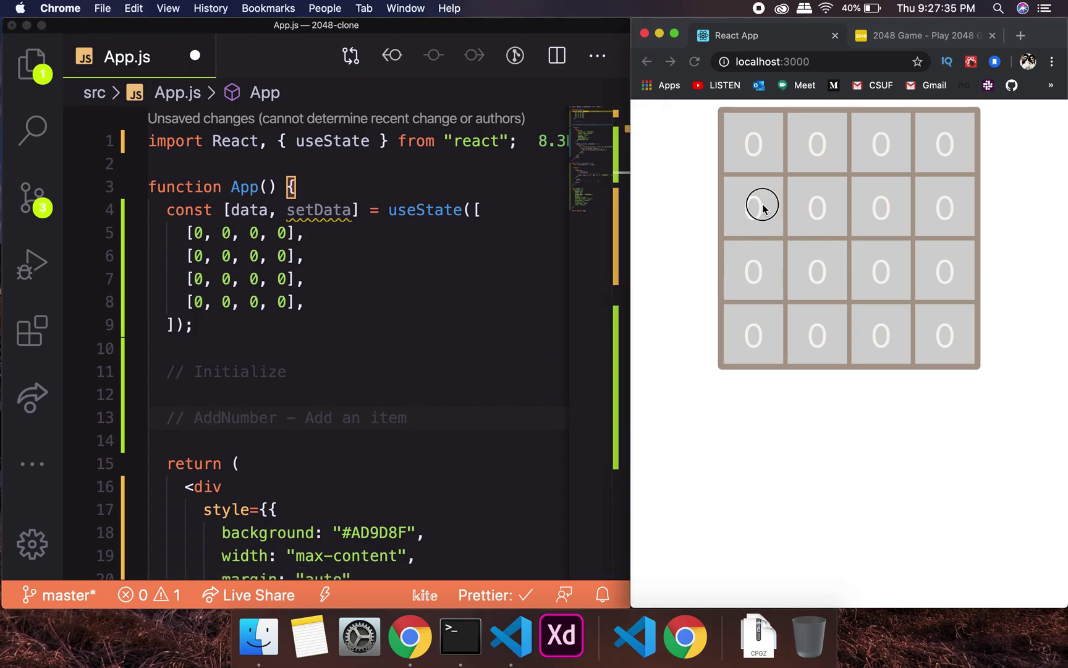
pyautogui.doubleClick(748, 209)
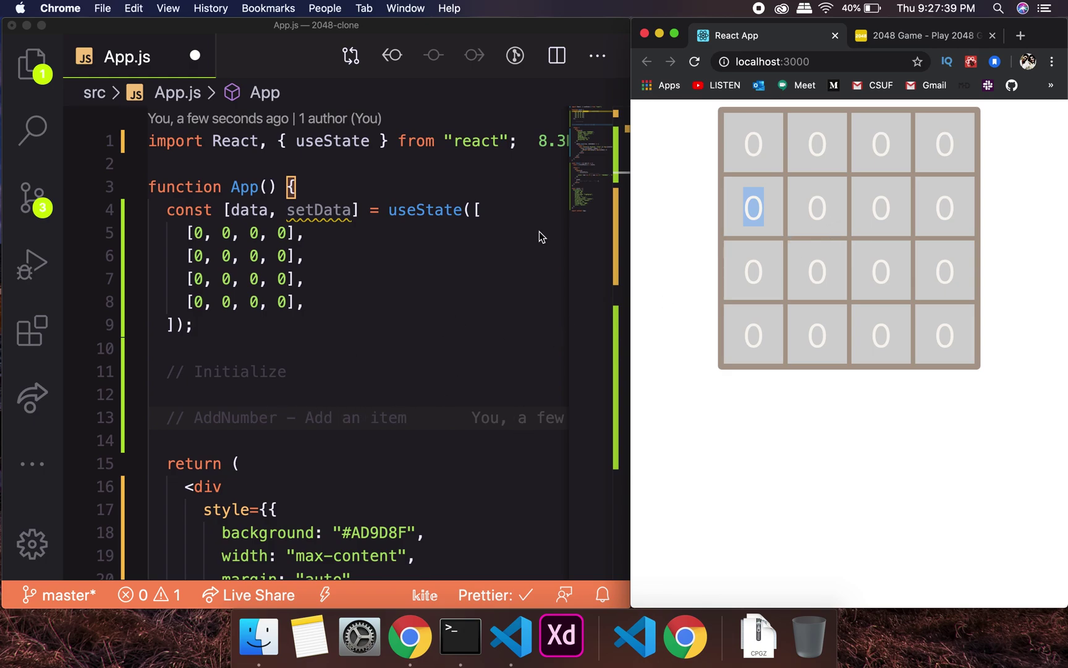
pyautogui.click(747, 207)
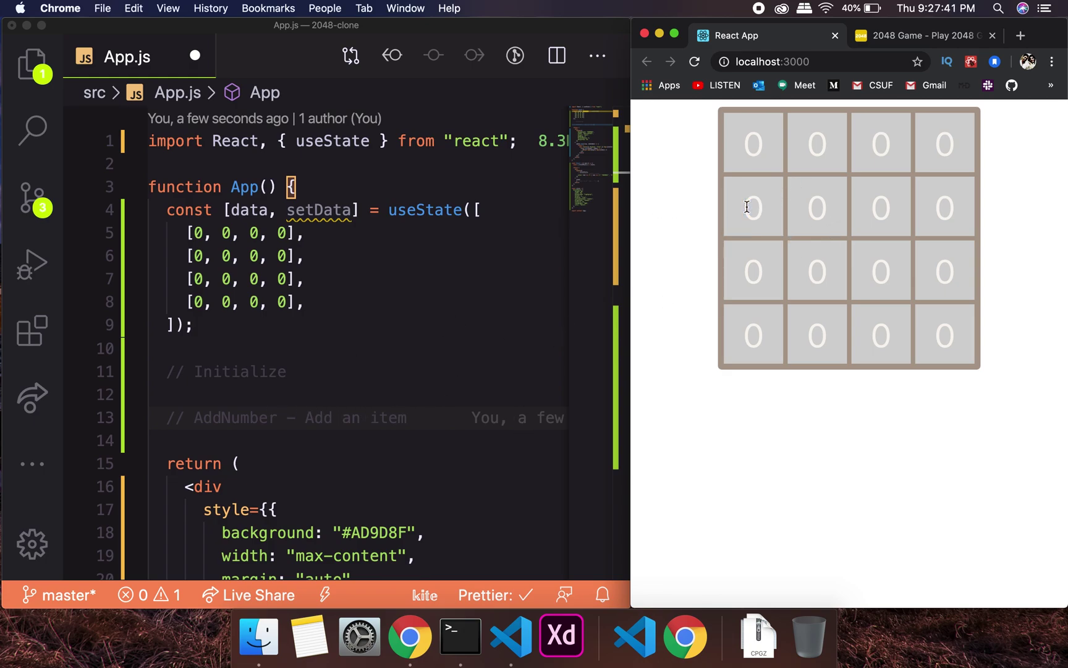
pyautogui.doubleClick(747, 207)
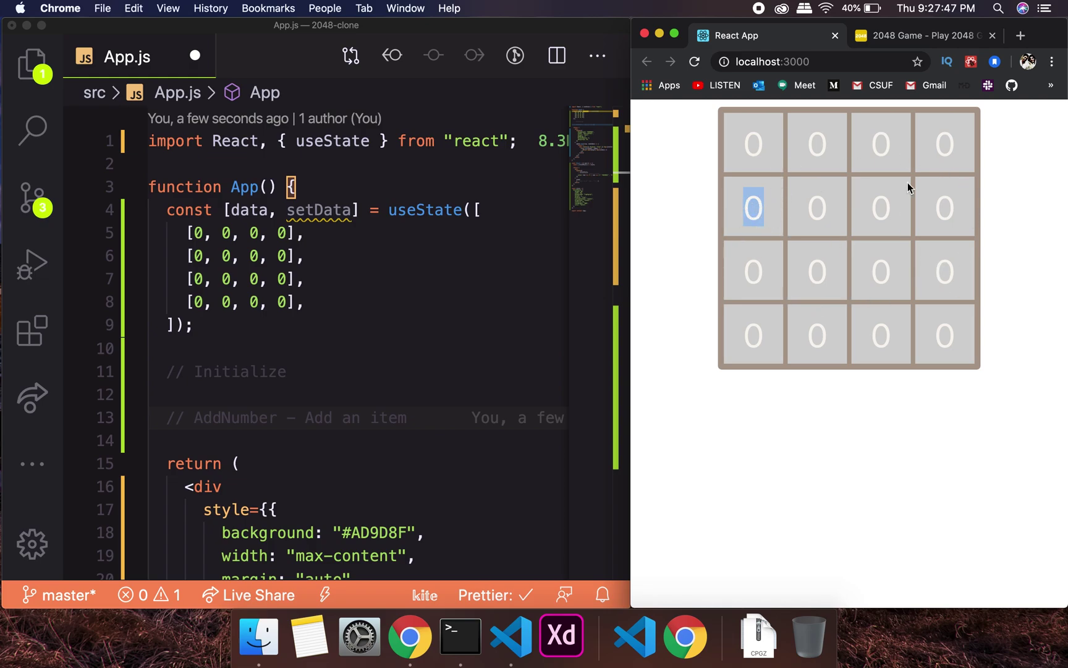
pyautogui.doubleClick(879, 273)
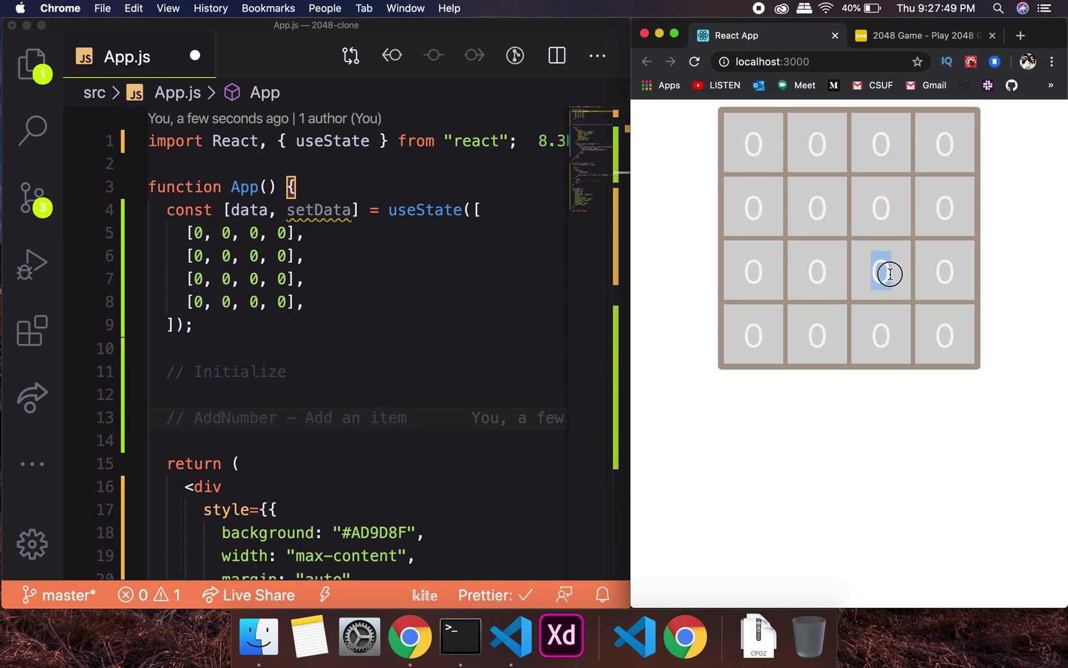
pyautogui.scroll(-2, 297, 391)
# Step: Write the comments '// Swipe - Right, Left , Up , Down', '// Check Gameover' and '// Reset' in App.js
pyautogui.click(421, 363)
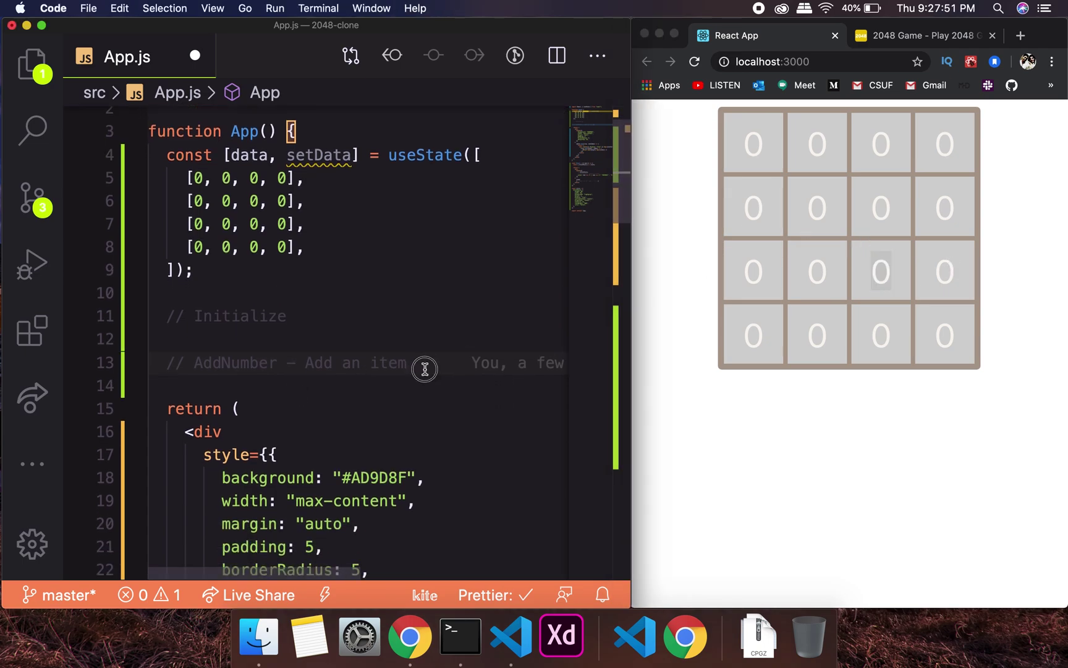
pyautogui.press('Return')
pyautogui.press('Return')
pyautogui.write('// ')
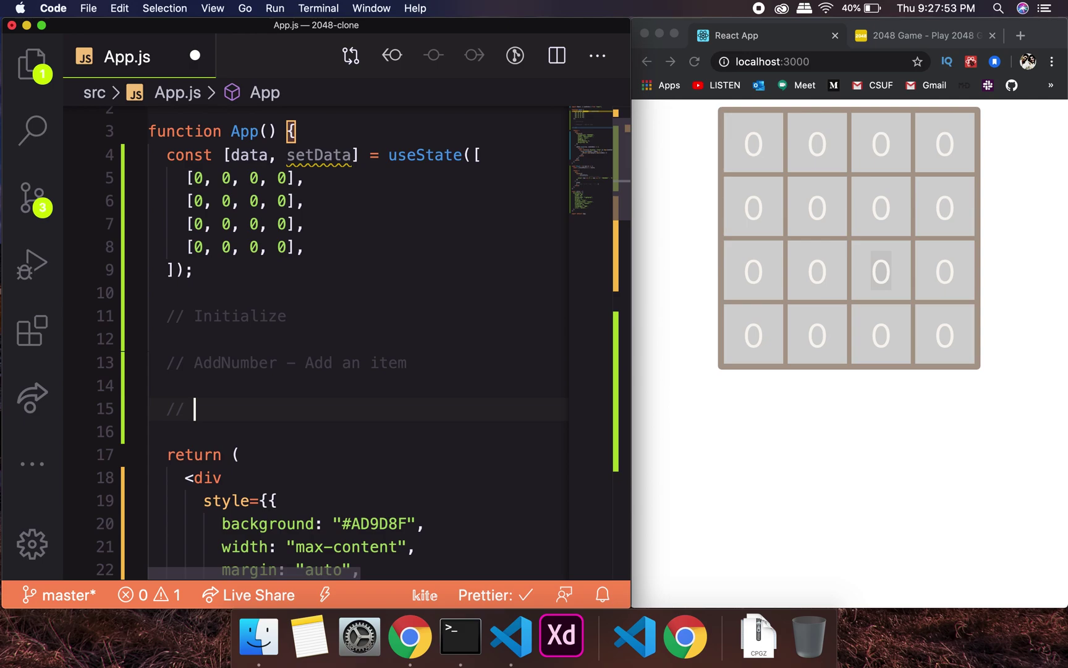
pyautogui.write('Swipe ')
pyautogui.write('- Ri')
pyautogui.write('ght, Left ')
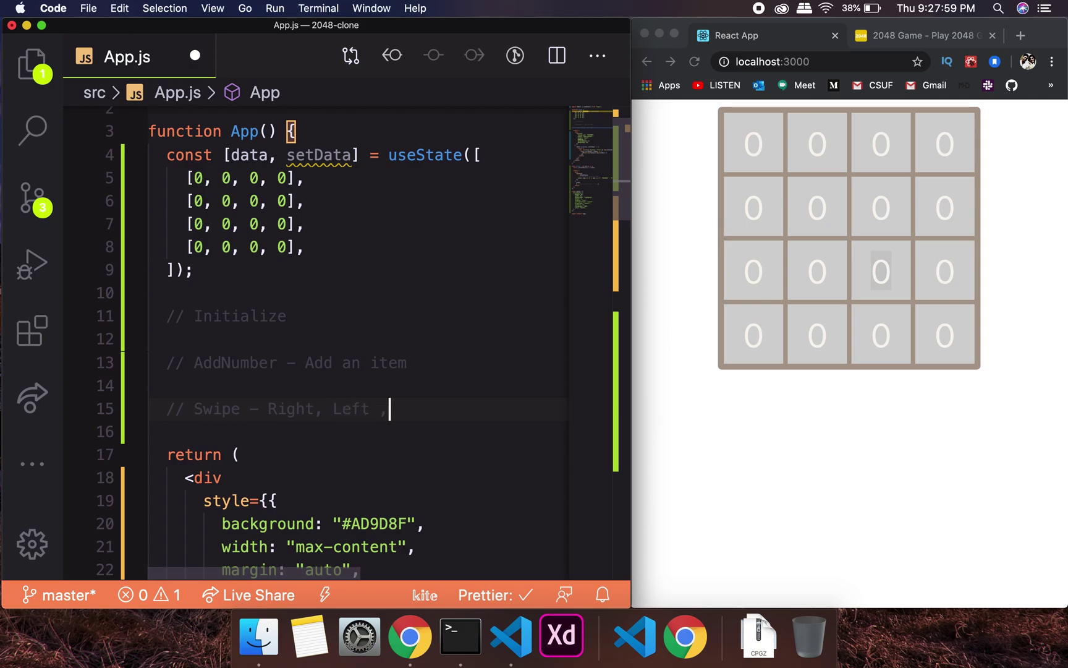
pyautogui.write(', Up')
pyautogui.write(' , Down')
pyautogui.press('Return')
pyautogui.press('Return')
pyautogui.write('// ')
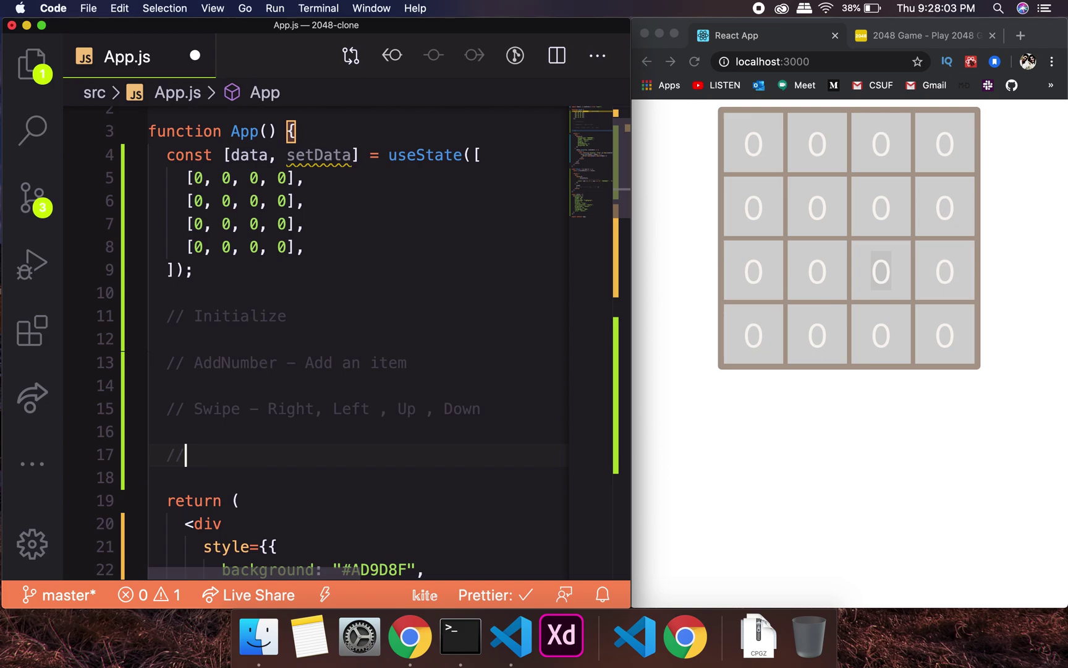
pyautogui.write('Check Ga')
pyautogui.write('eck G')
pyautogui.write('ameover')
pyautogui.press('Return')
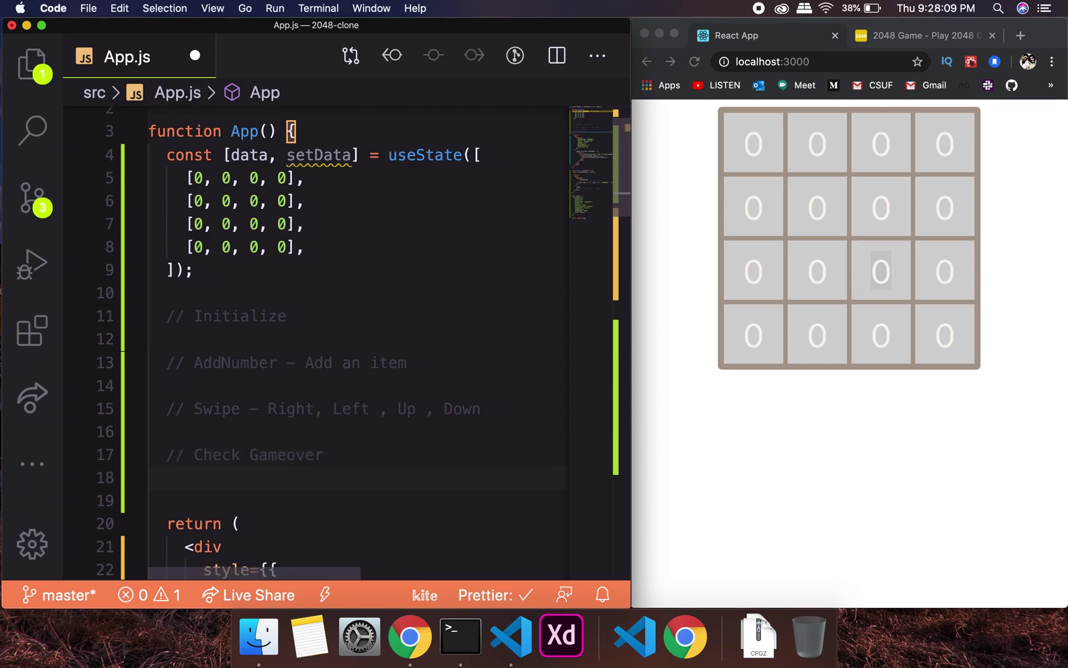
pyautogui.press('Return')
pyautogui.write('//Reset')
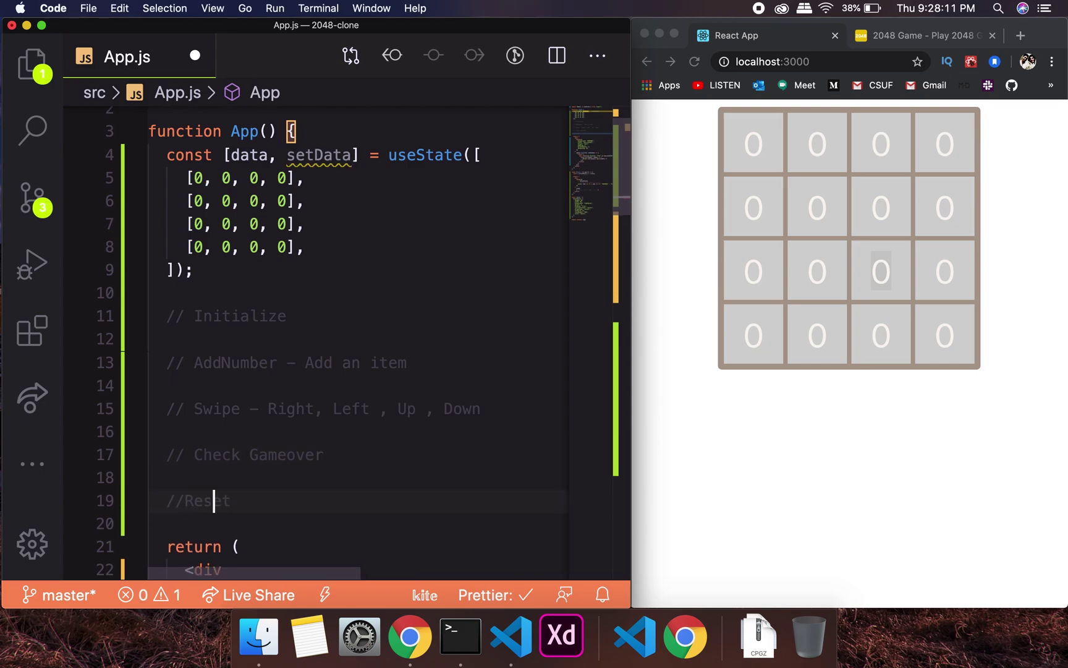
pyautogui.press('Left')
pyautogui.press('Left')
pyautogui.press('Right')
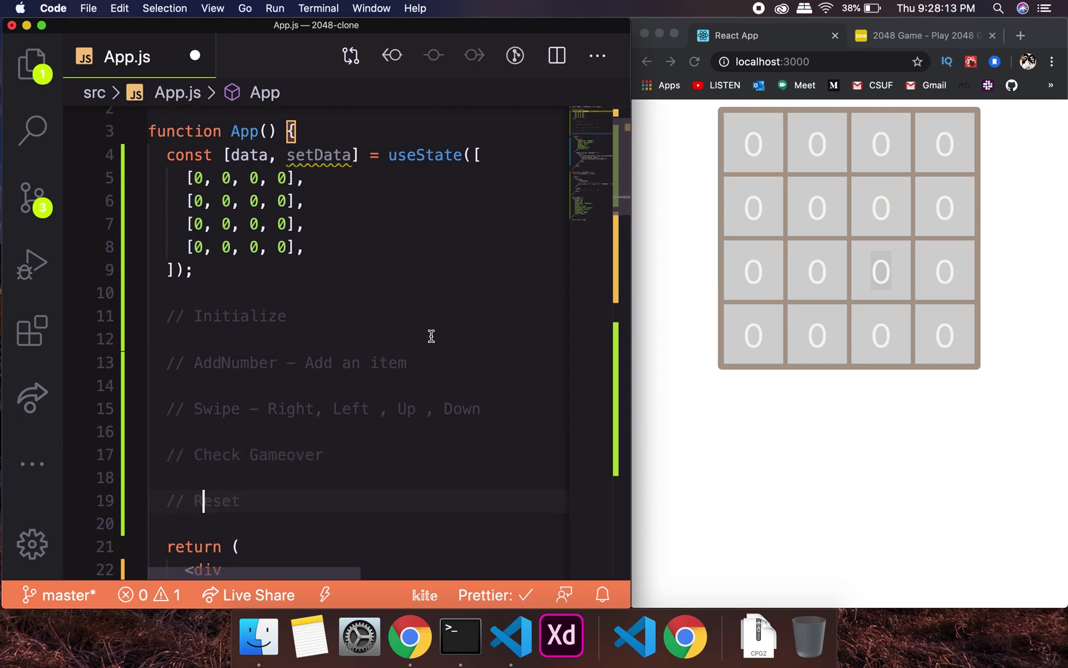